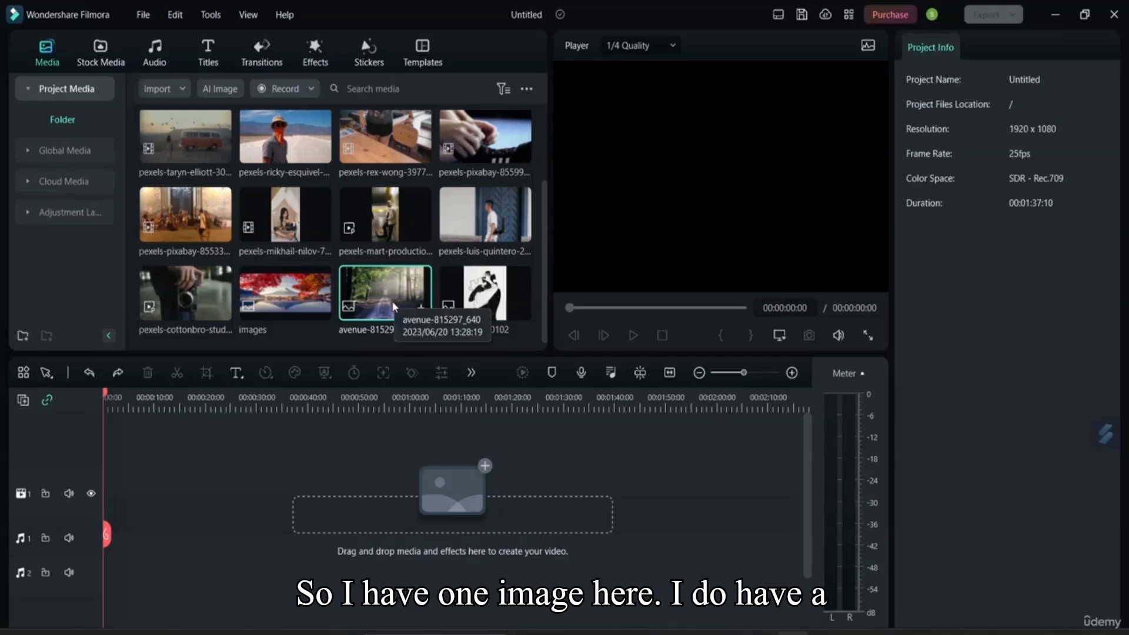
Step: Place the avenue-815297_640 image on the first video track and split it at 00:00:40:02
double_click(387, 298)
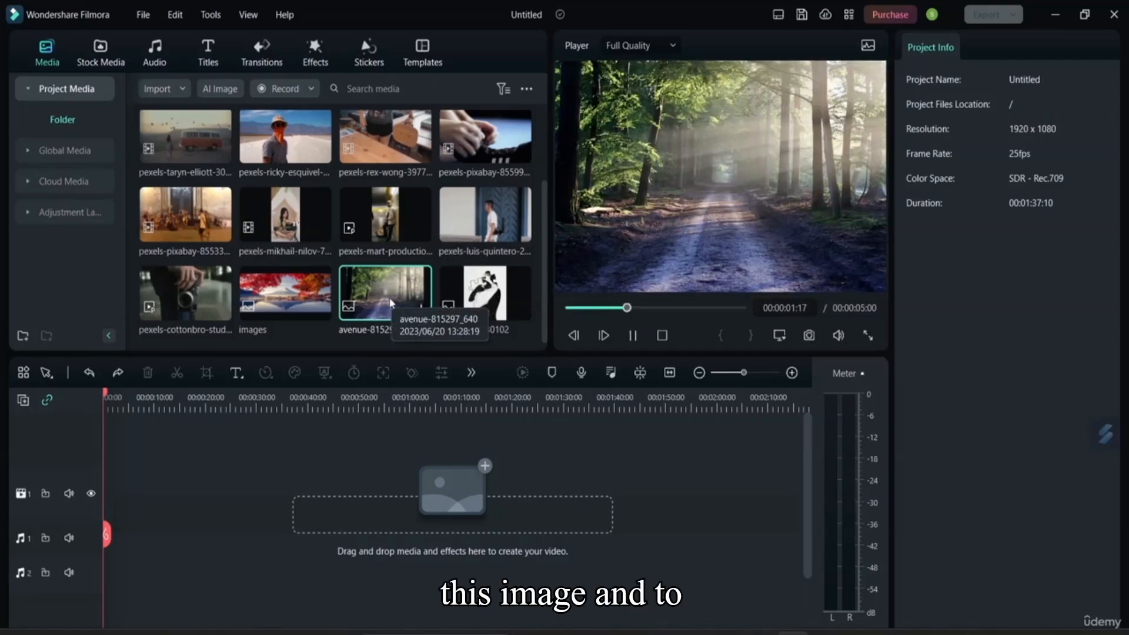
drag(374, 304, 553, 517)
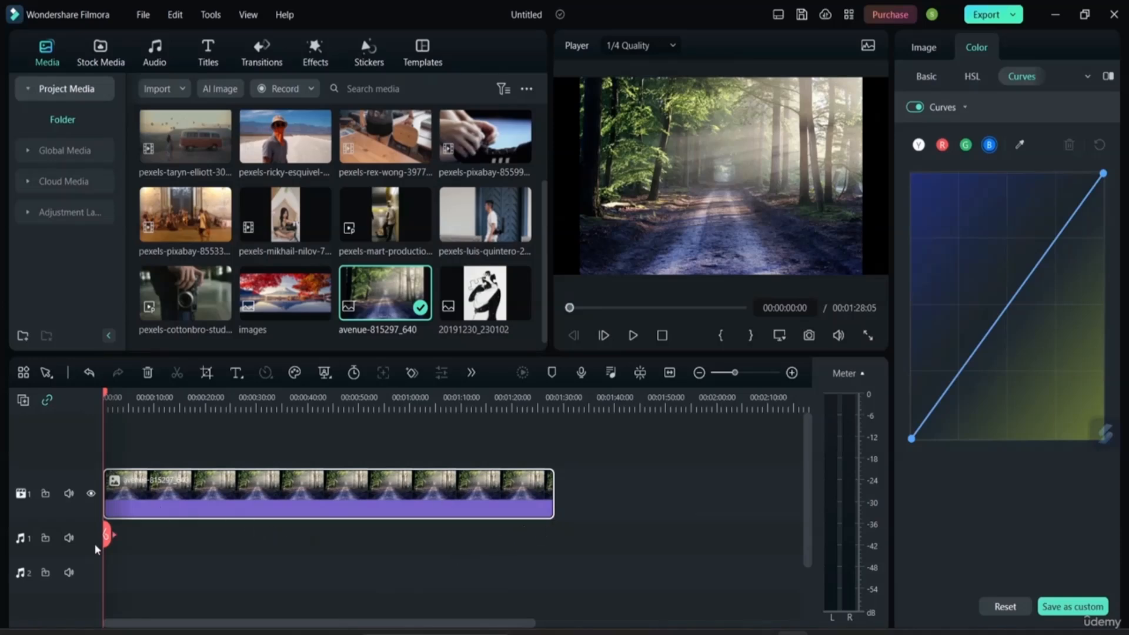
drag(111, 541, 308, 551)
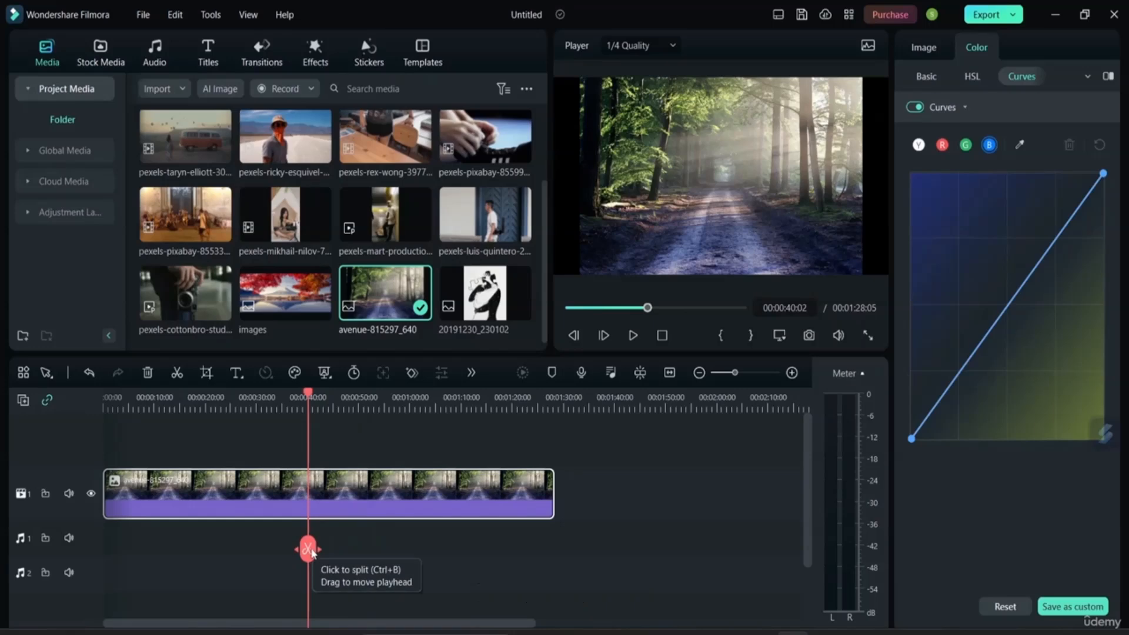
click(310, 551)
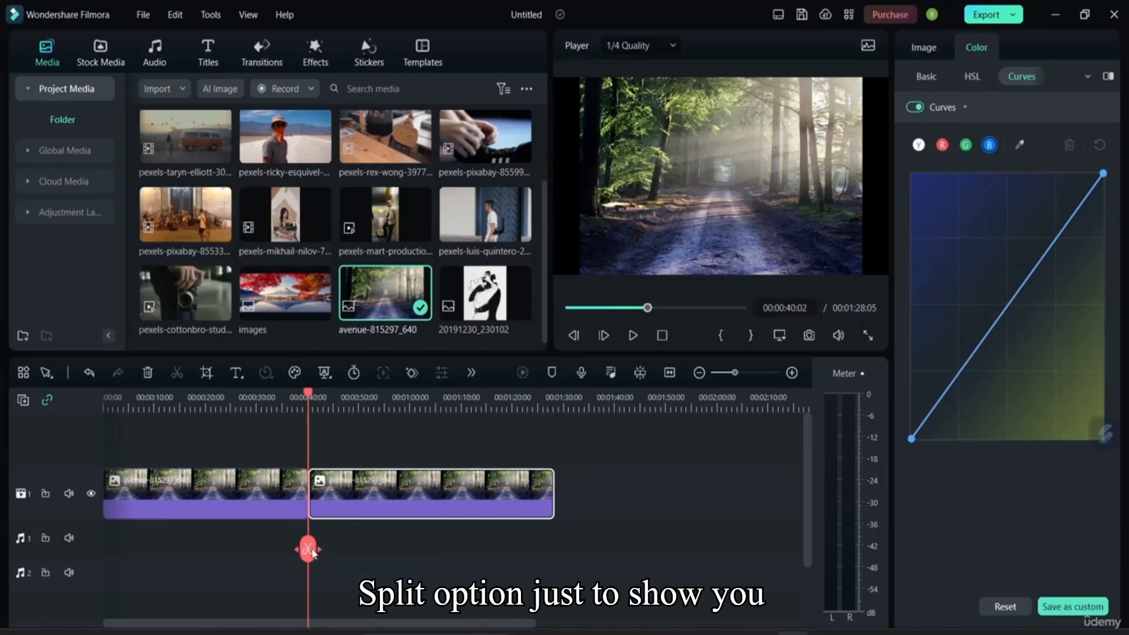
Step: Move the playhead to 00:00:49:00 and select the second part of the split image clip
click(240, 516)
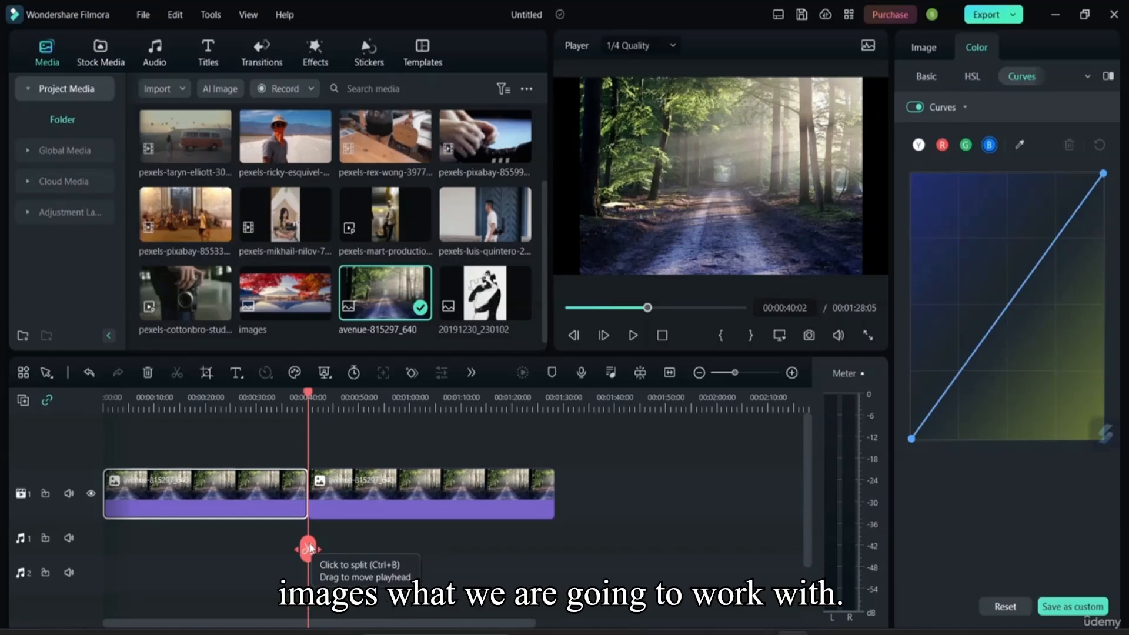
drag(310, 549, 355, 553)
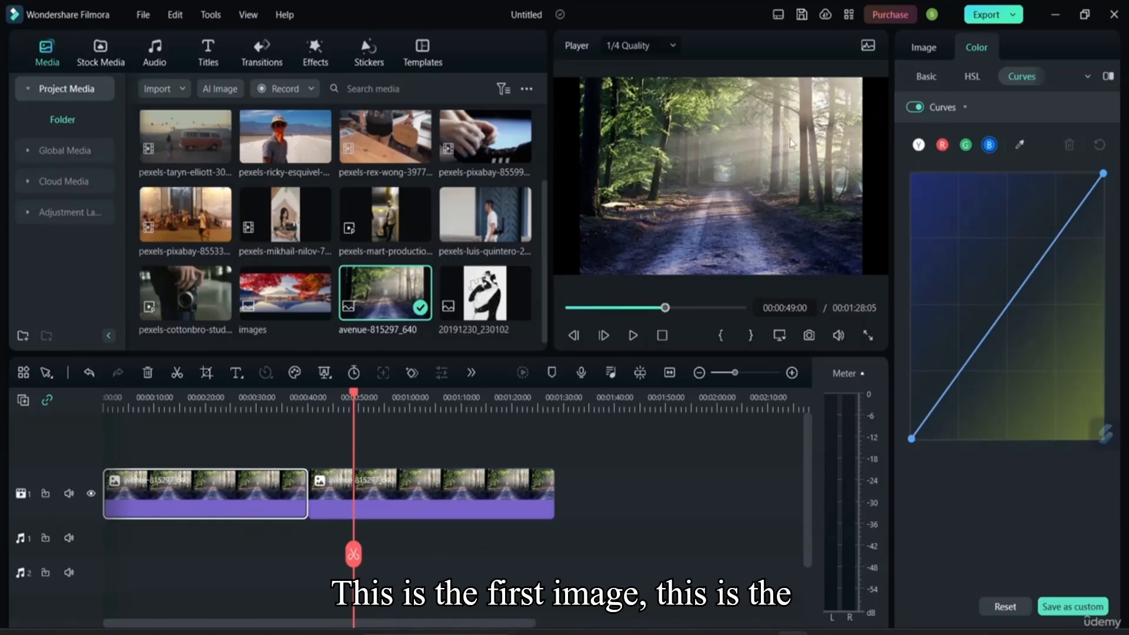
click(416, 489)
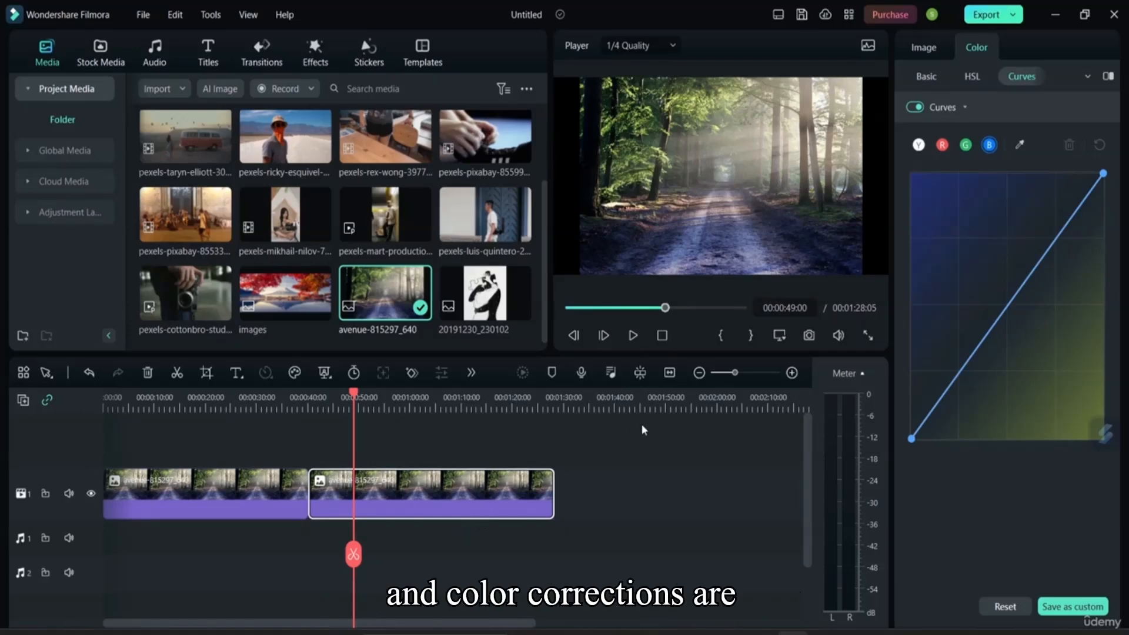
Step: Show the clip's basic color settings, collapse the Light and Vignette groups, and expand the Preset group
click(926, 77)
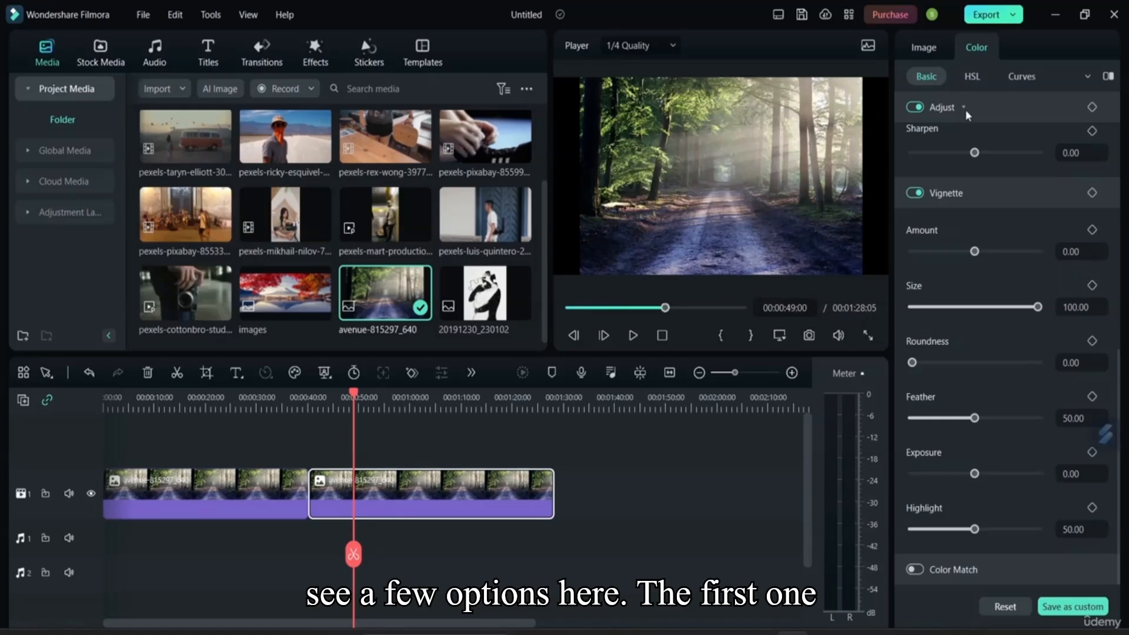
scroll(965, 109, up, 1)
scroll(965, 121, up, 3)
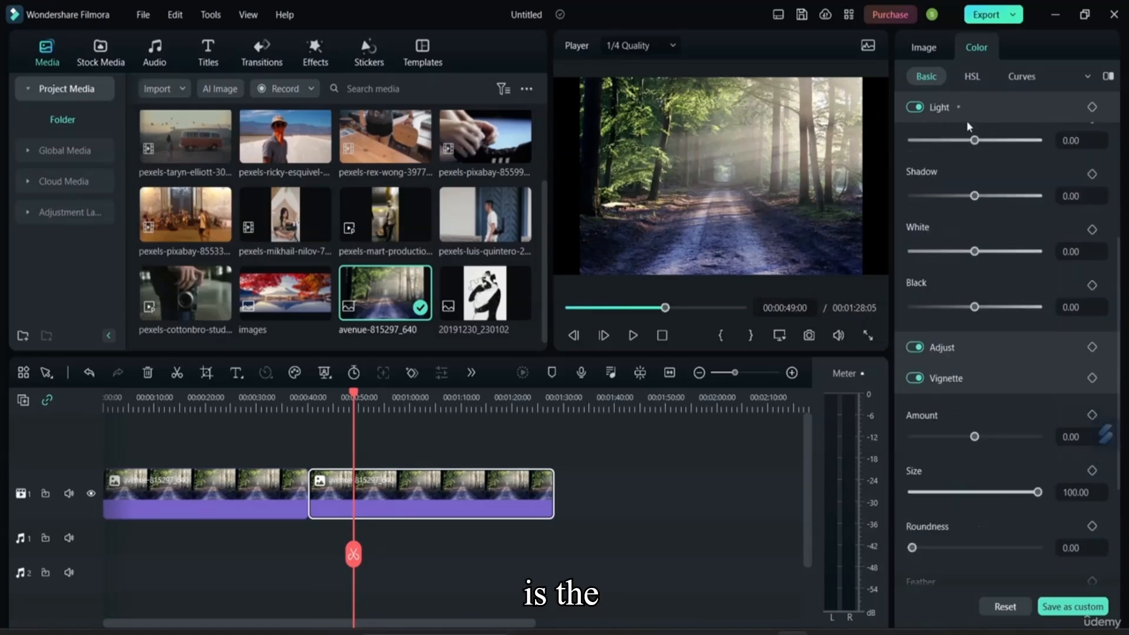
scroll(965, 121, up, 4)
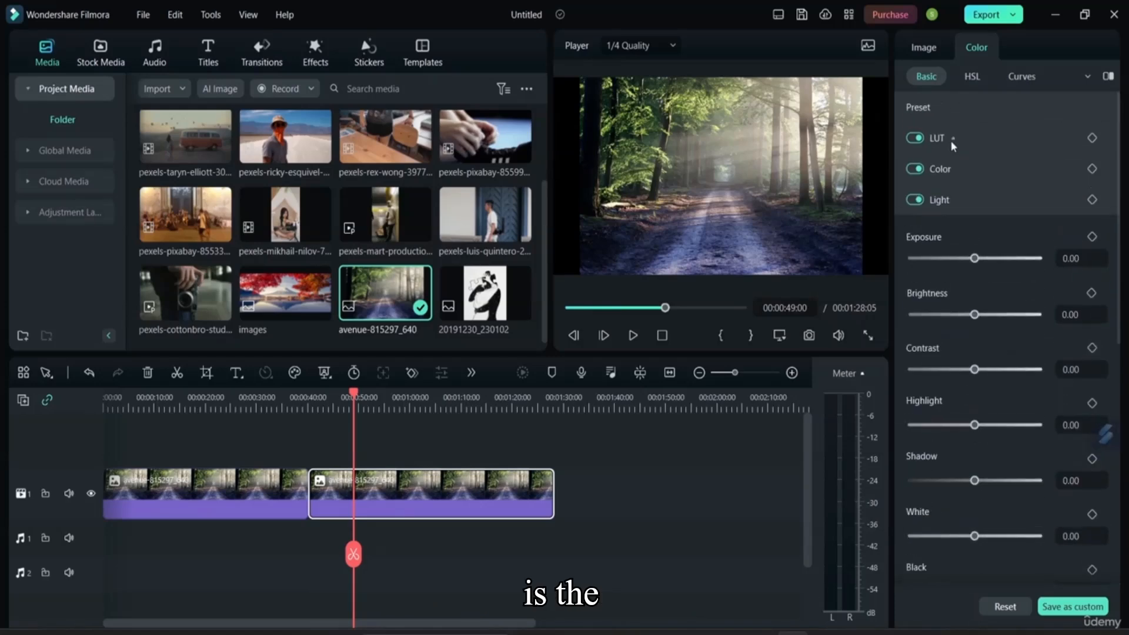
click(954, 199)
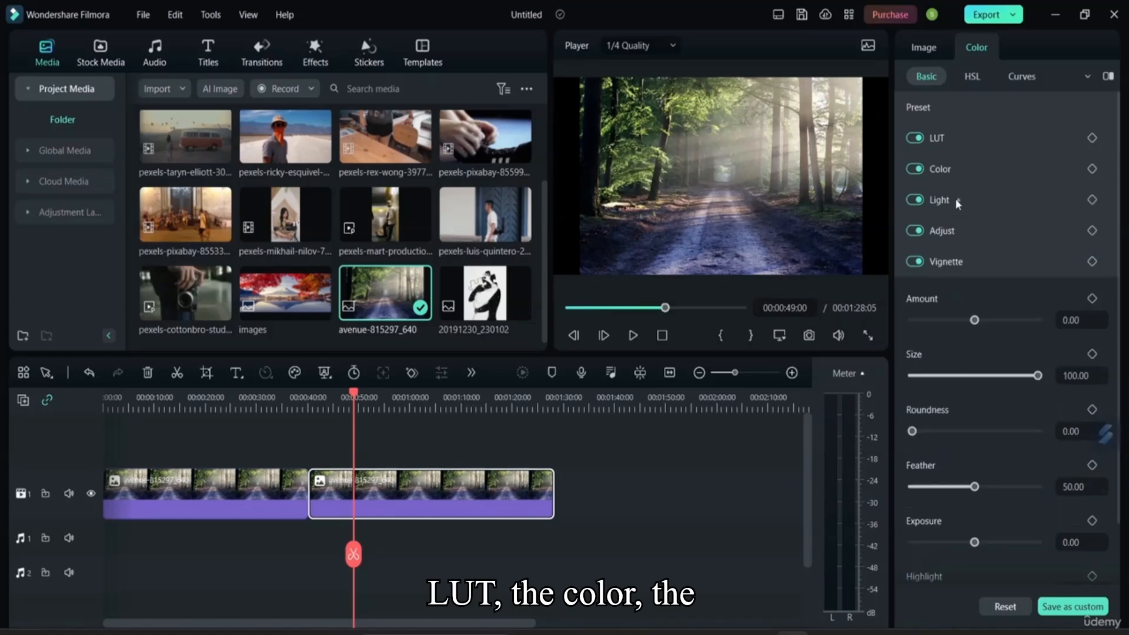
click(971, 262)
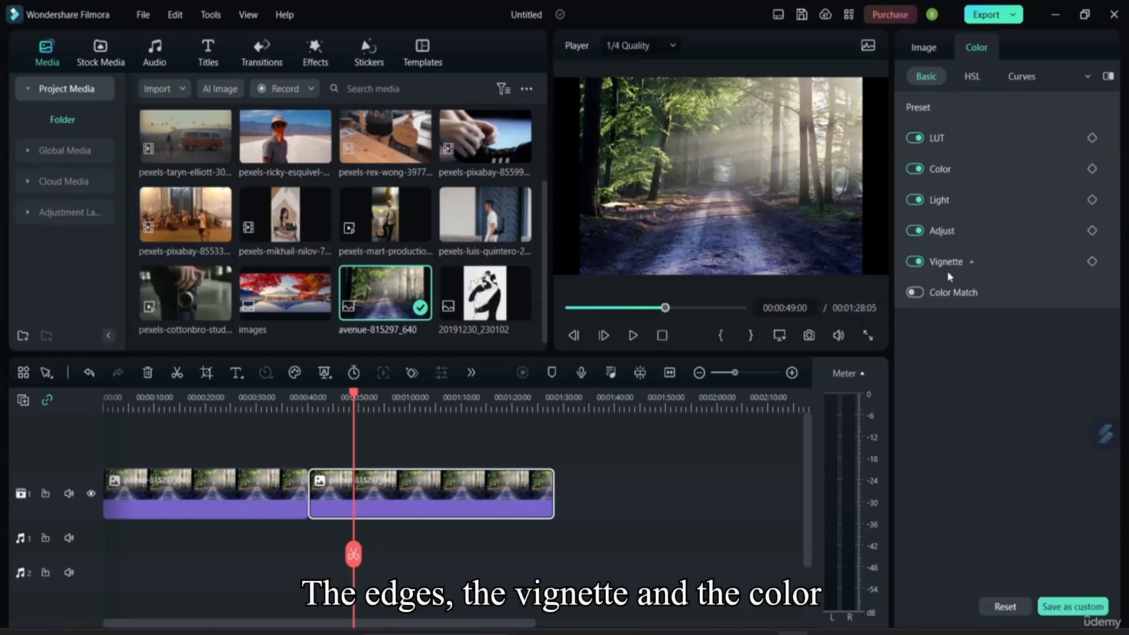
click(935, 109)
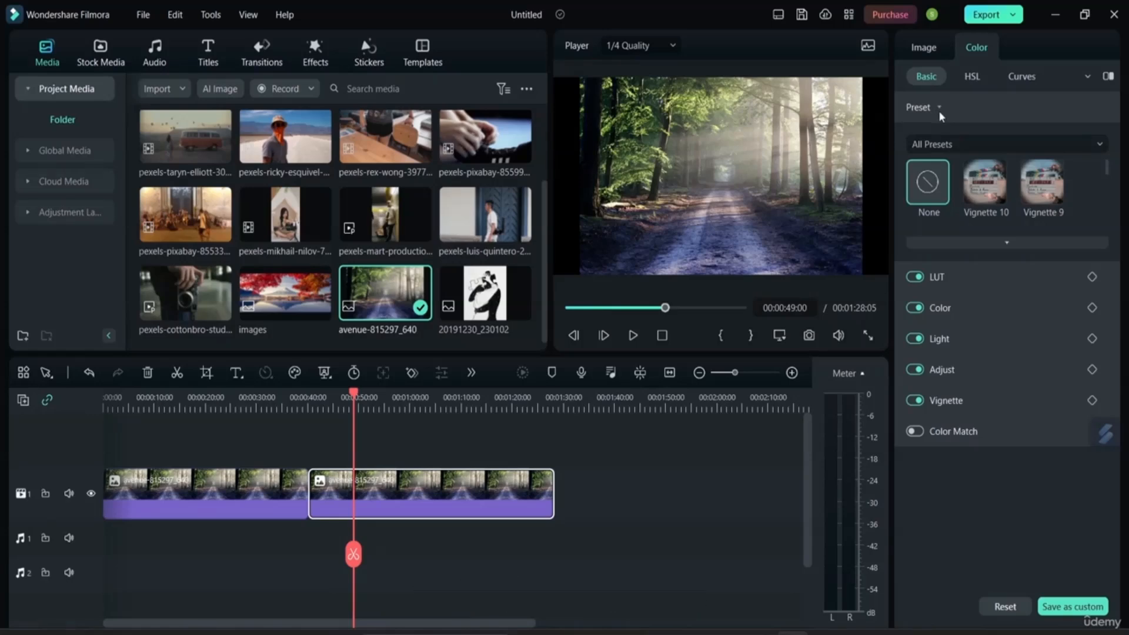
Step: Try several vignette color presets on the second clip, including Vignette 10 and Vignette 9, with the preset list enlarged
click(991, 193)
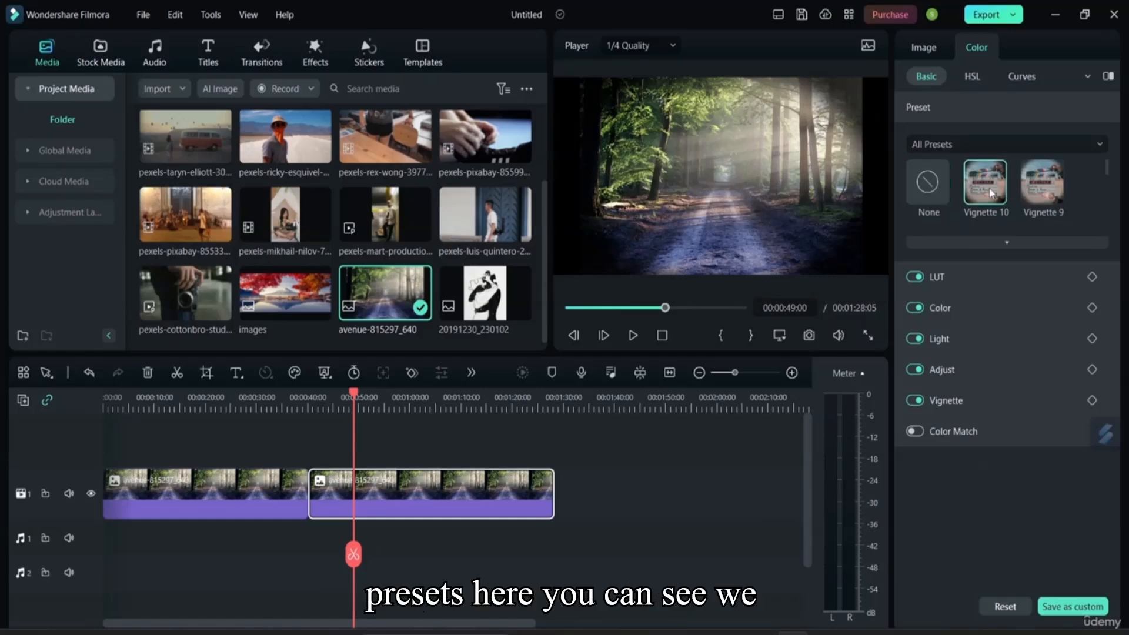
click(1052, 191)
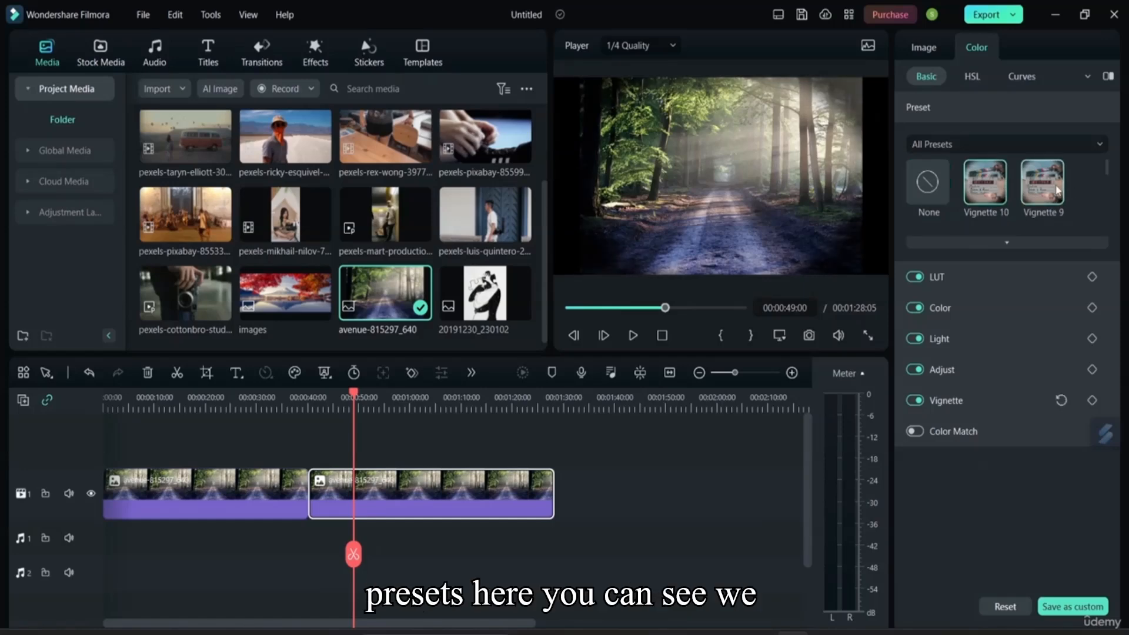
click(1007, 243)
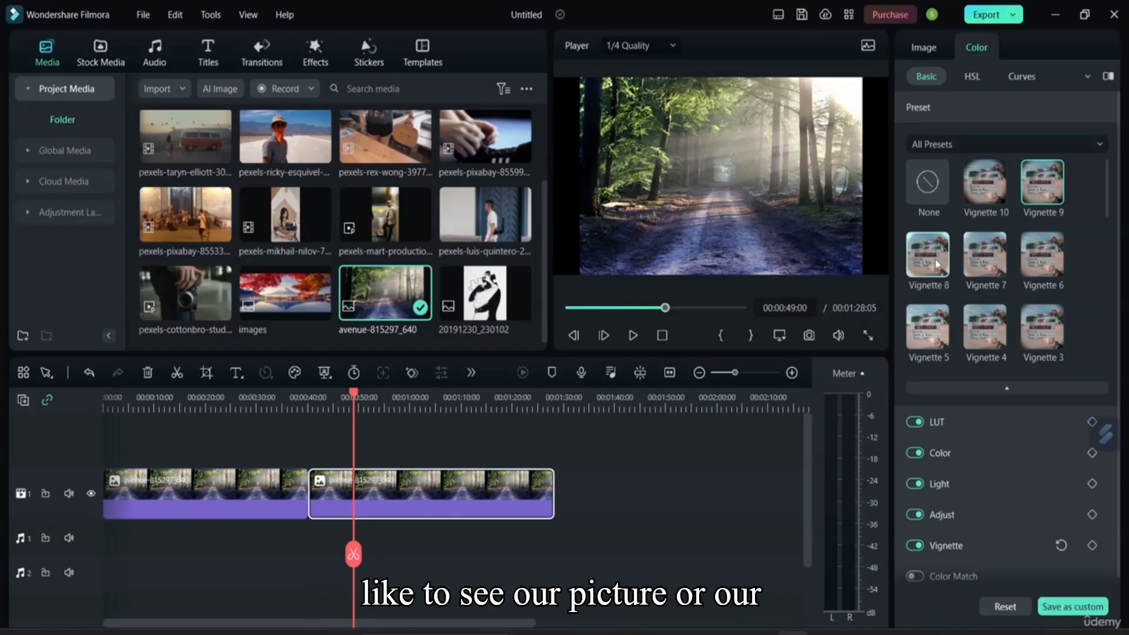
click(973, 260)
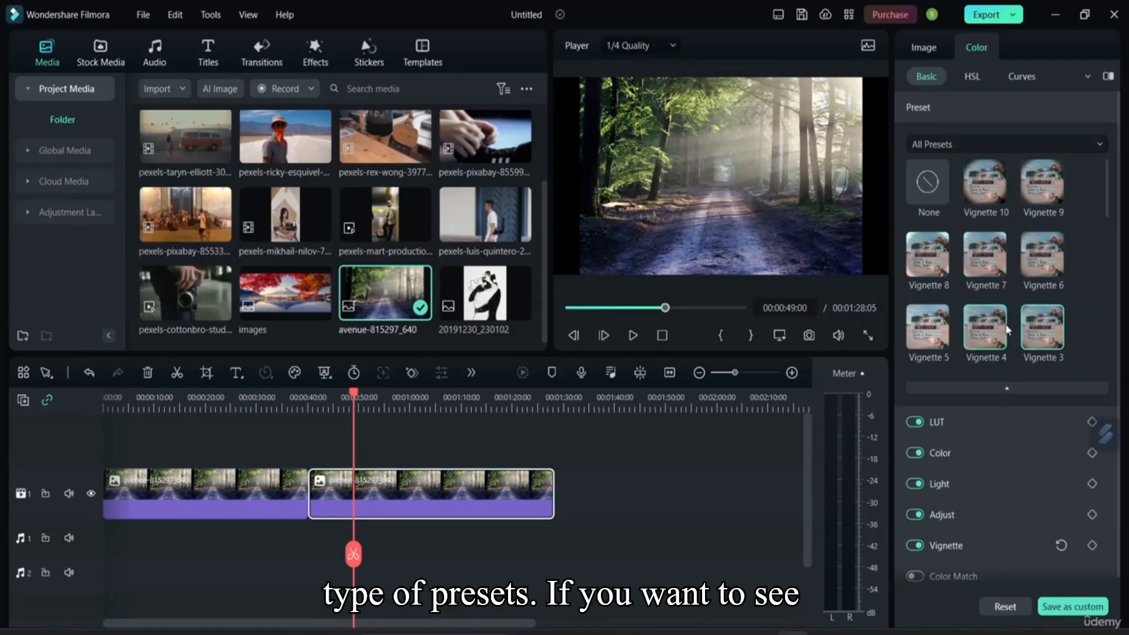
click(1101, 147)
click(1061, 165)
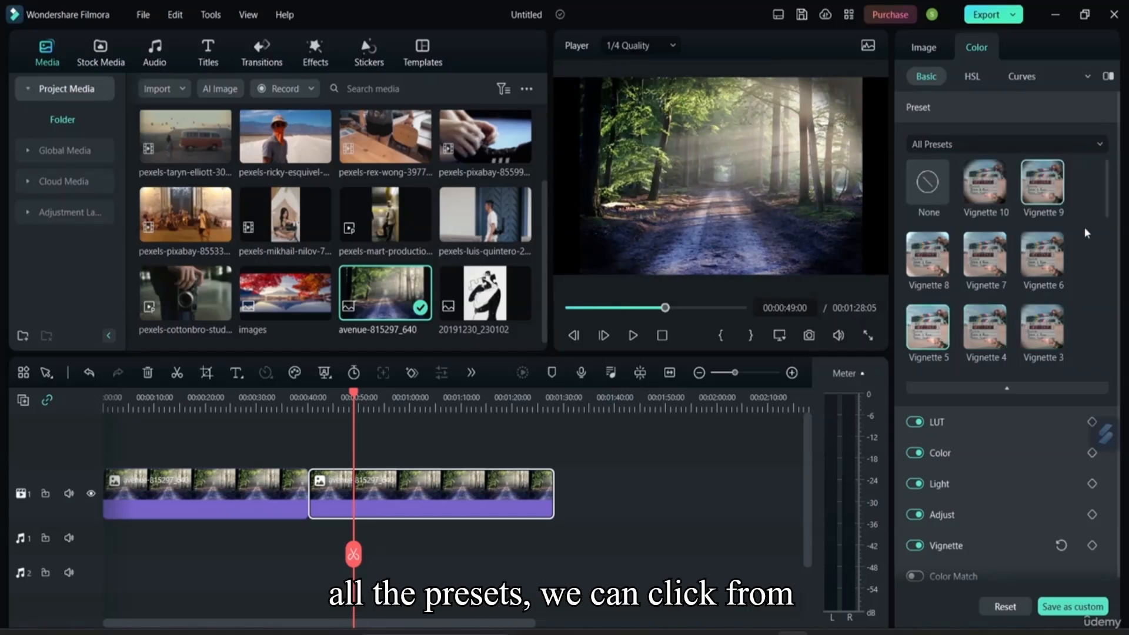
Step: Apply the Cool Max color preset to the second clip
scroll(1086, 233, down, 10)
click(992, 267)
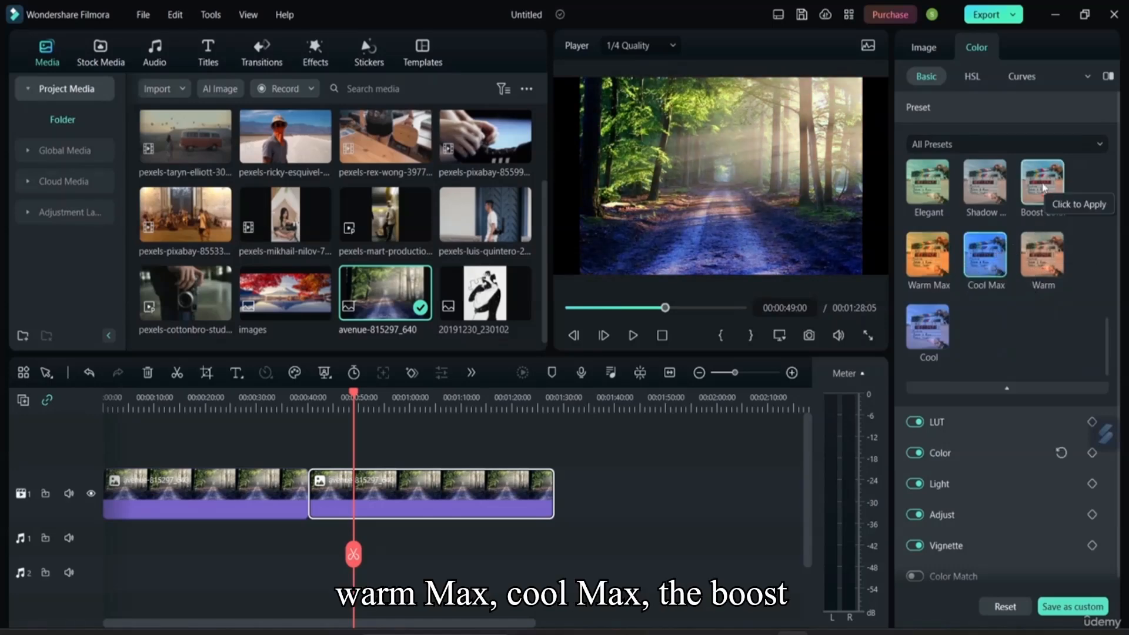
scroll(949, 252, up, 3)
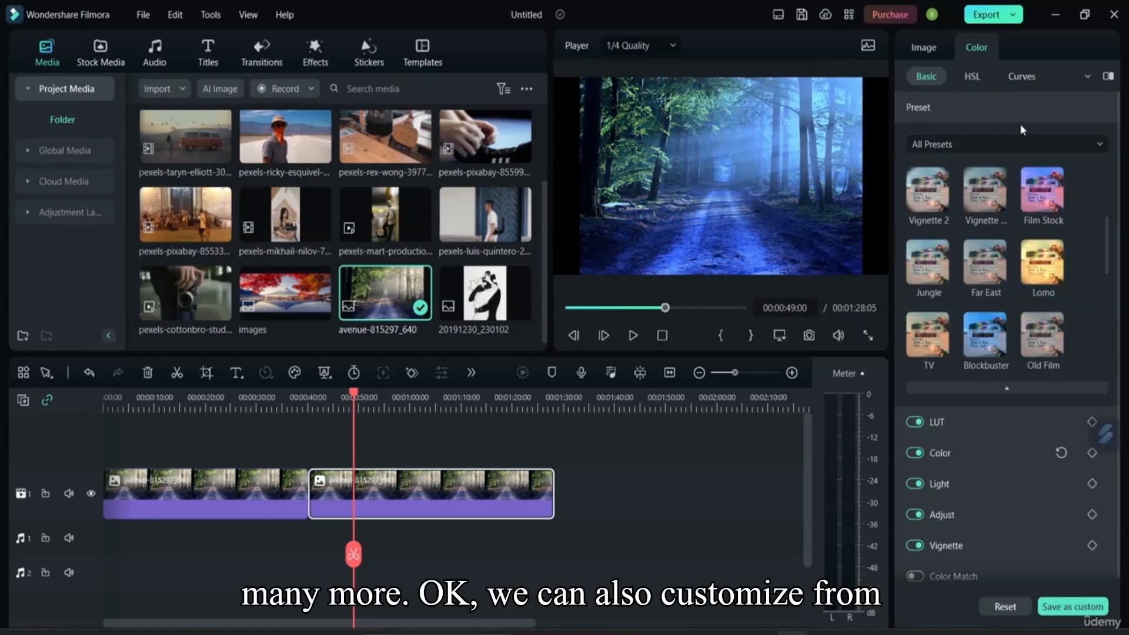
Step: Check the Custom preset category, return to All Presets, and collapse the Preset group
click(1039, 142)
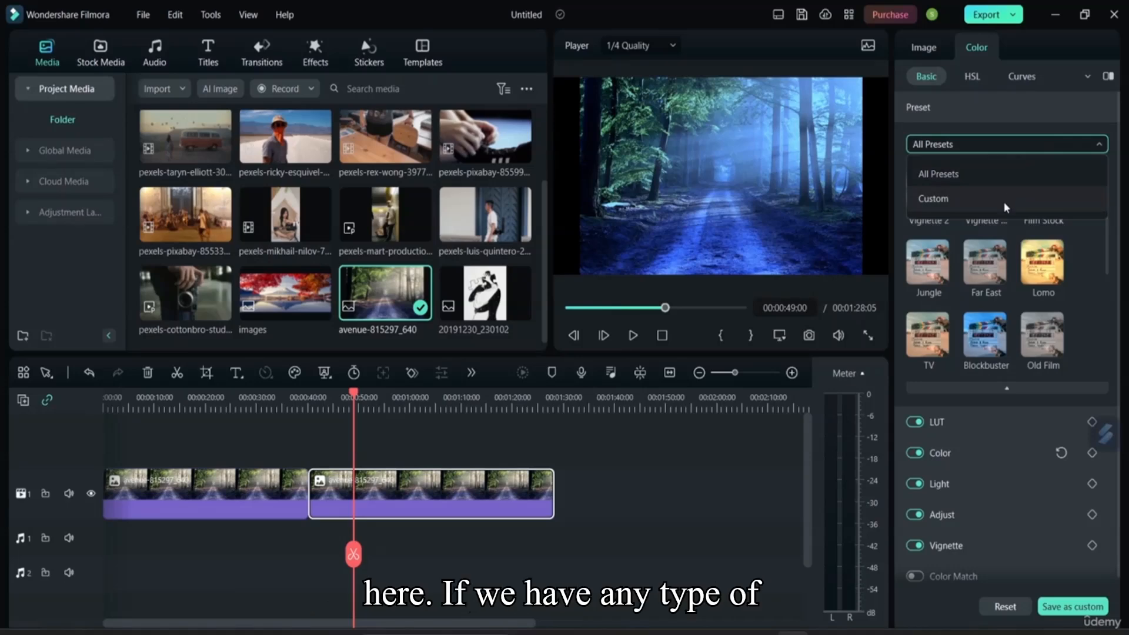
click(1003, 202)
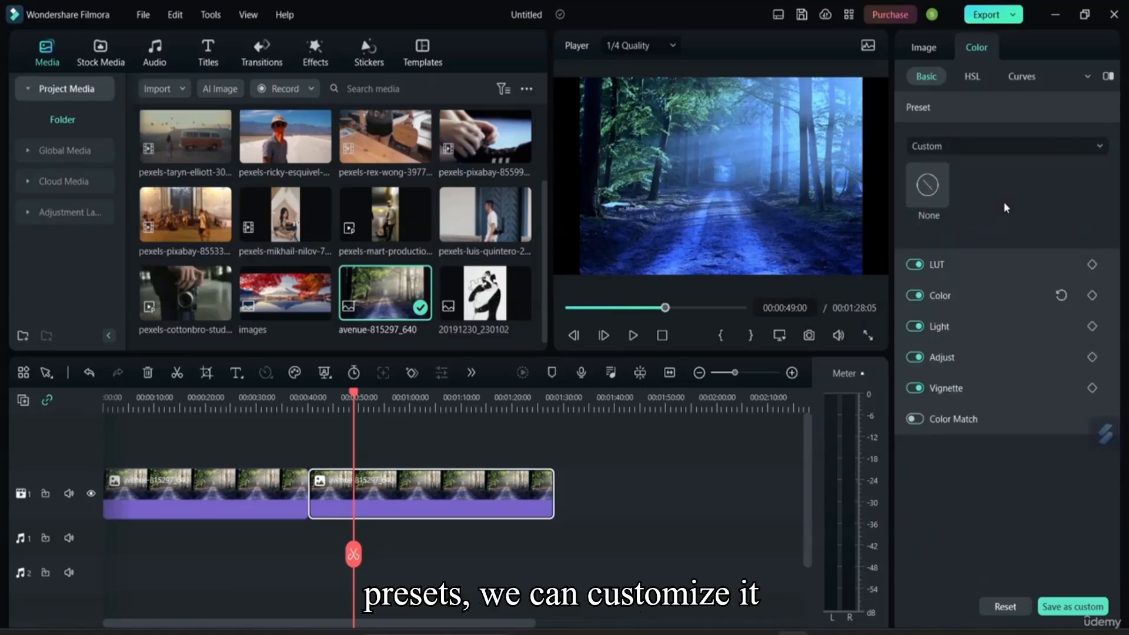
click(1079, 144)
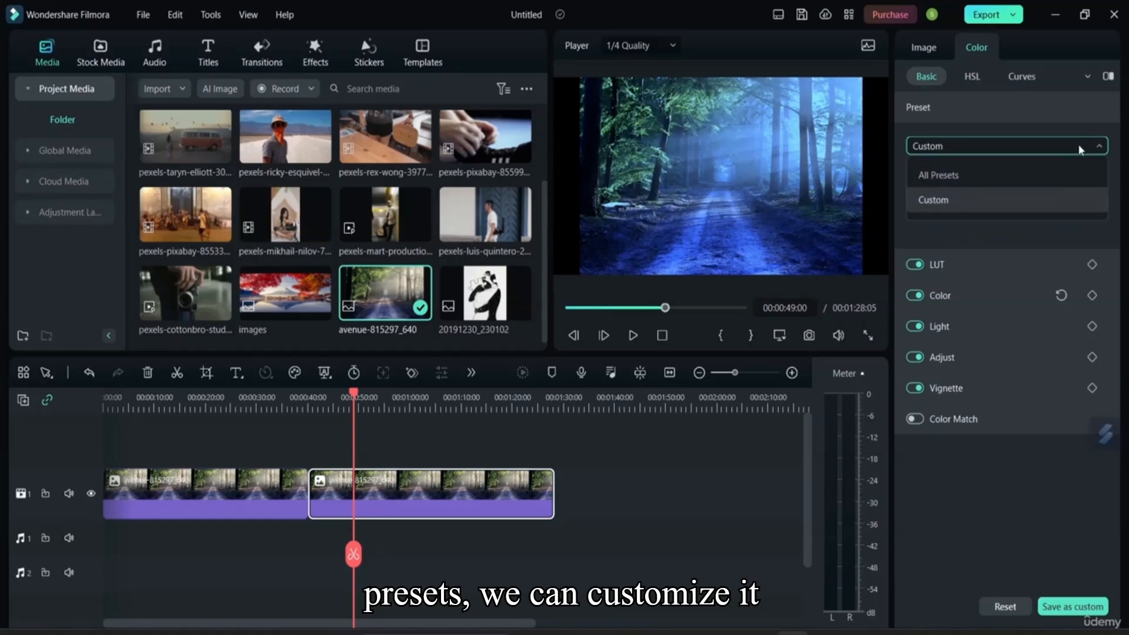
click(1016, 179)
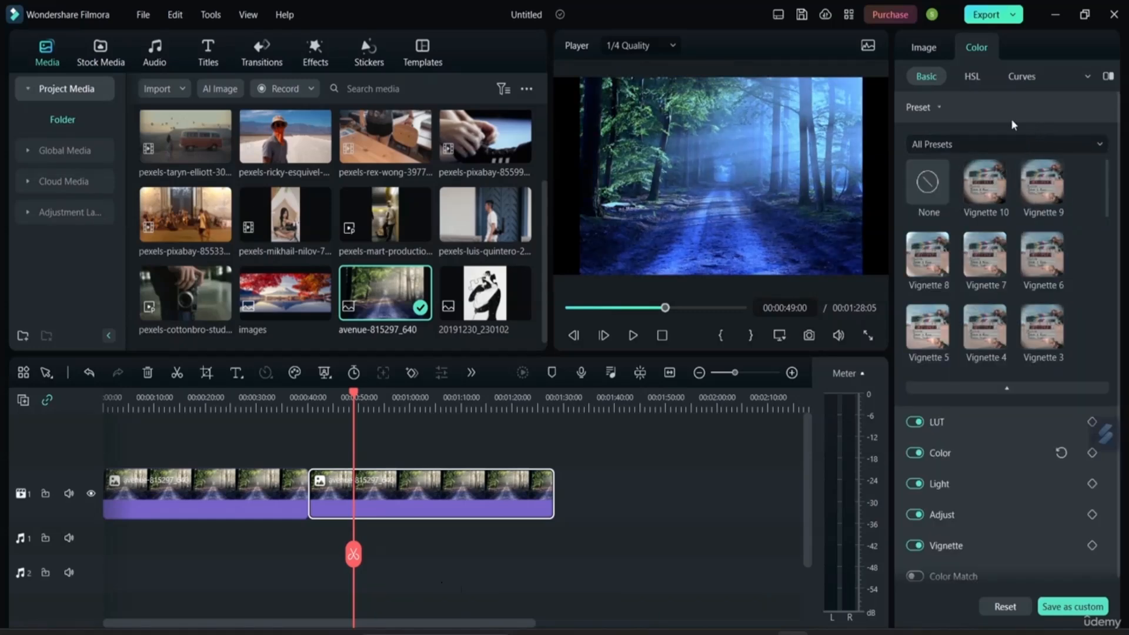
click(952, 106)
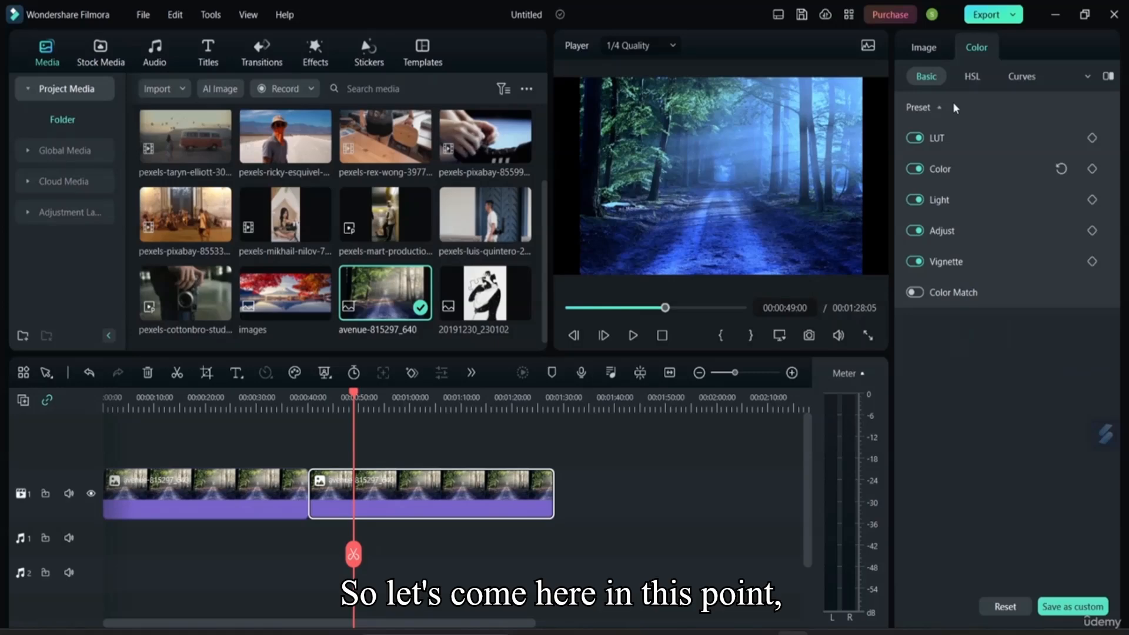
Step: Expand the LUT settings and apply the Cyberpunk 2 LUT to the second clip
click(953, 139)
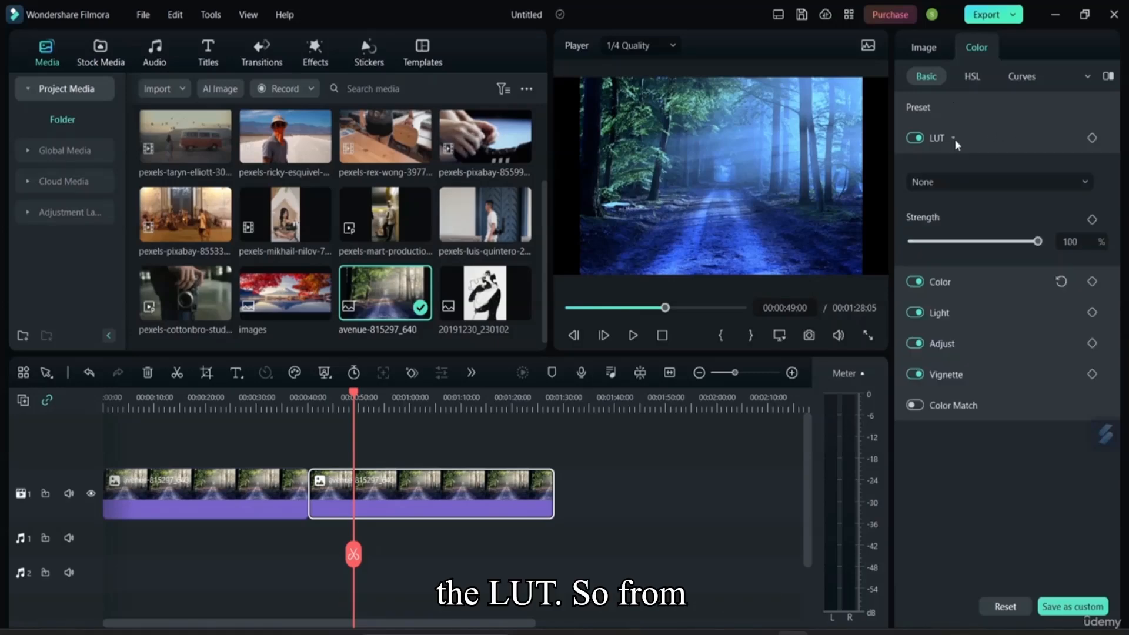
click(992, 182)
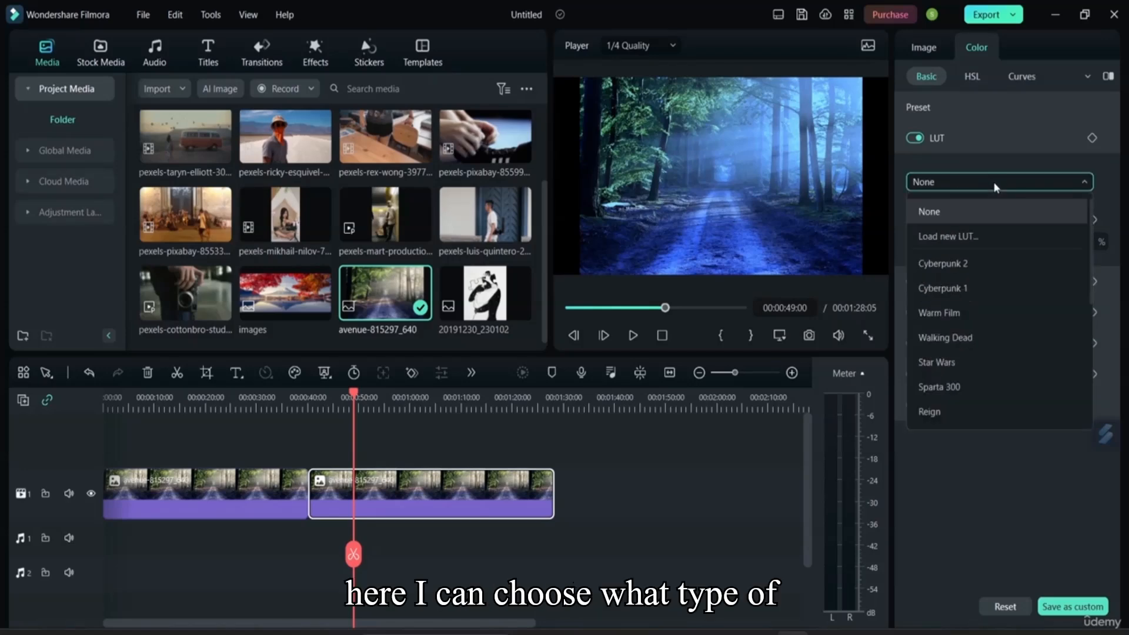
click(1044, 206)
click(1069, 182)
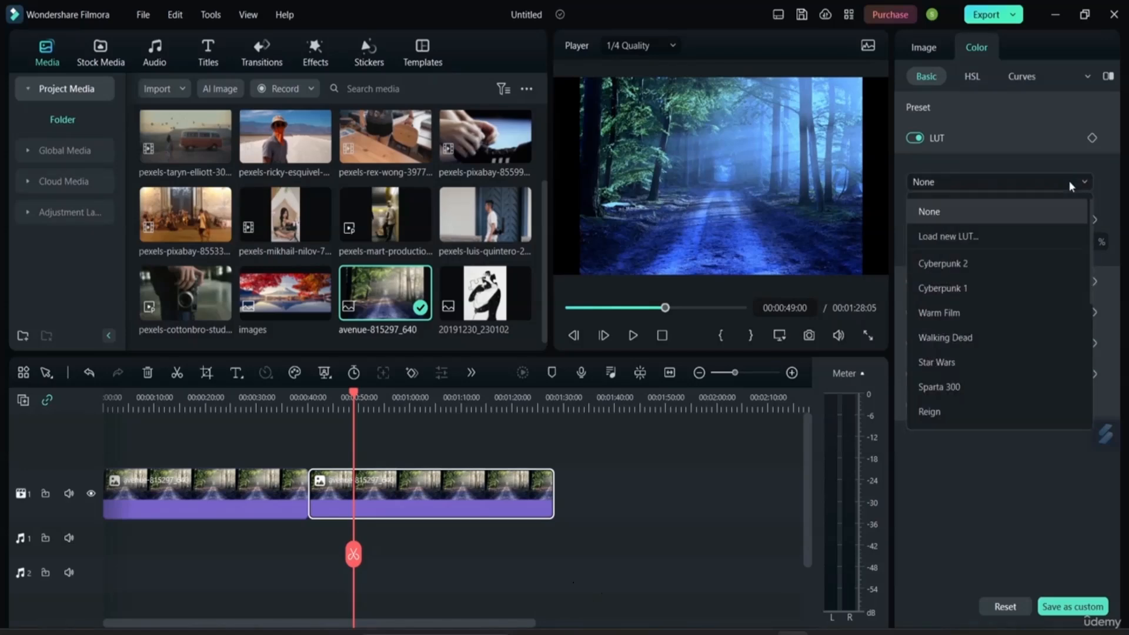
click(954, 264)
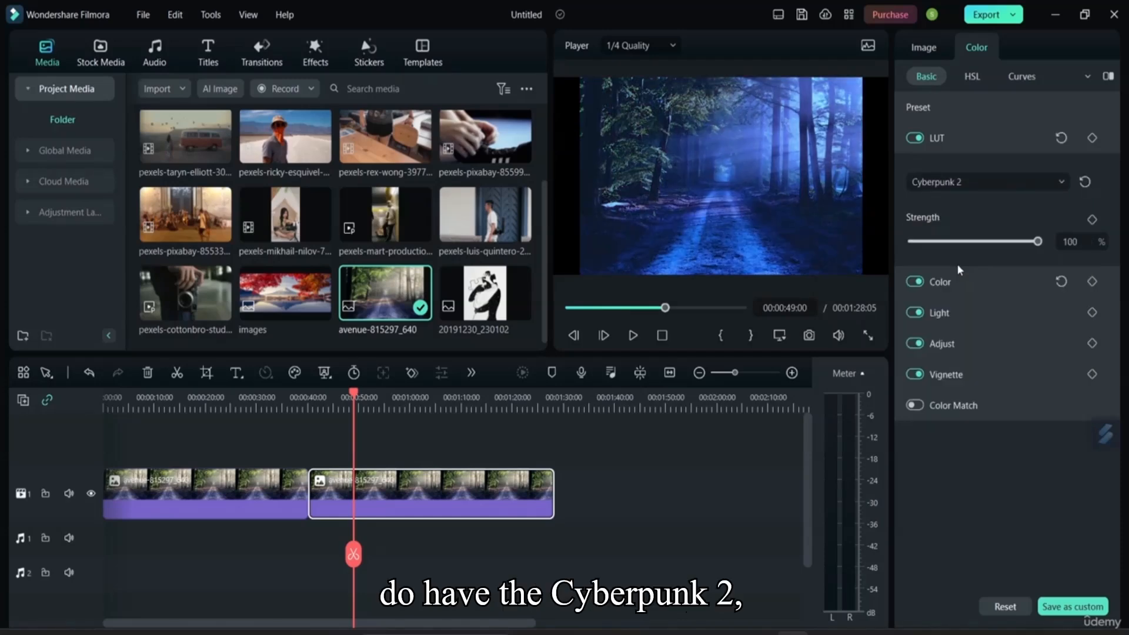
Step: Try the Cyberpunk 1 and B&W Film LUTs on the second clip
click(999, 181)
click(980, 286)
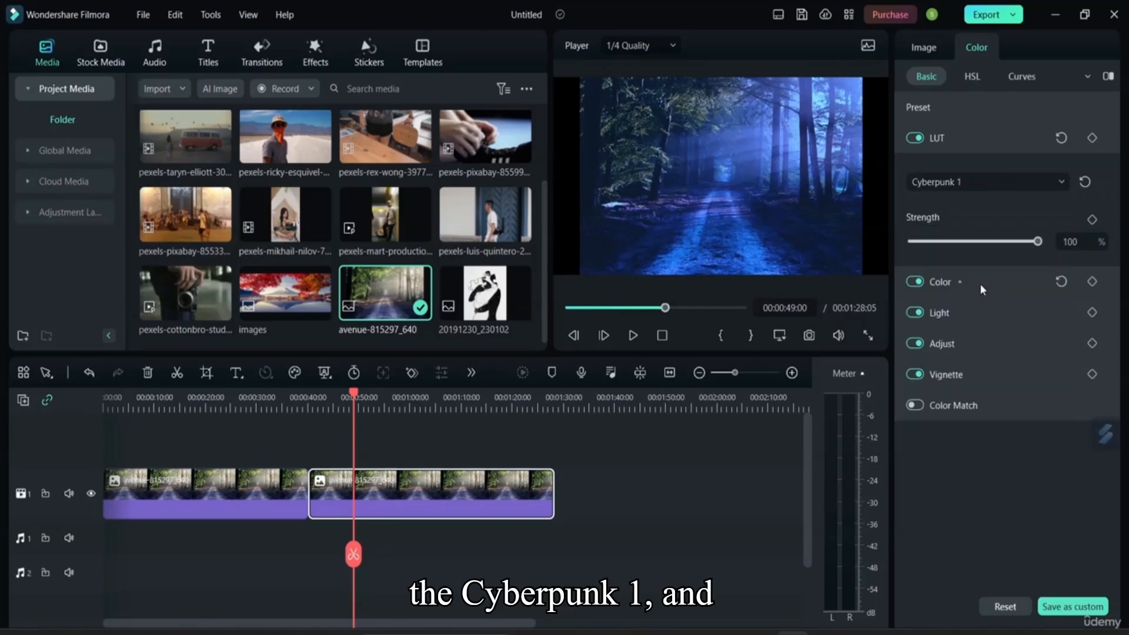
click(1053, 181)
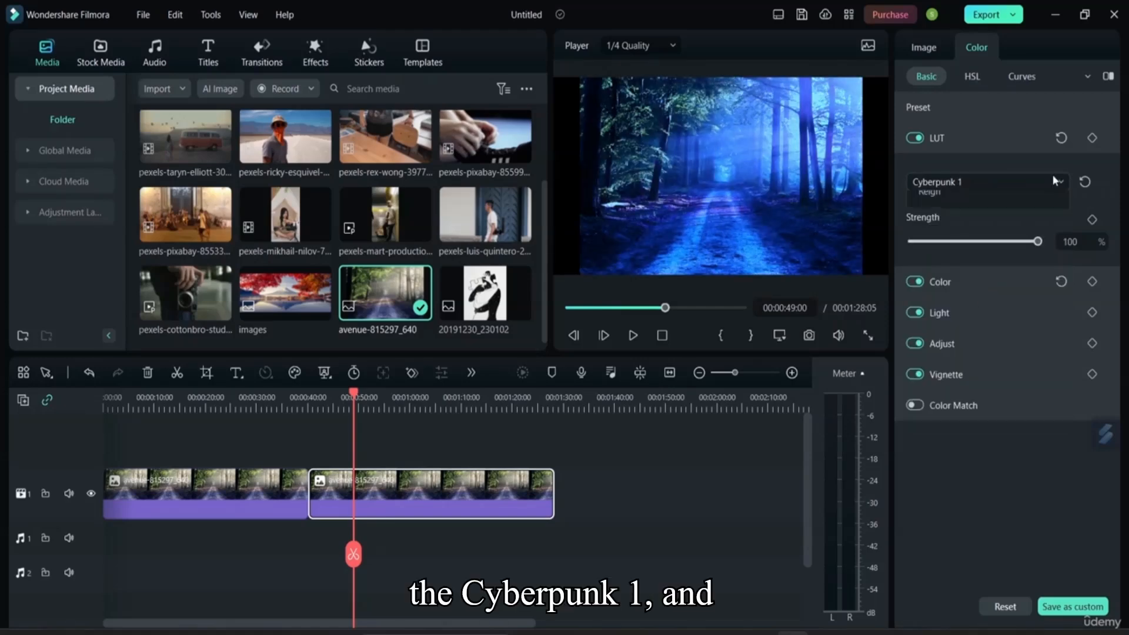
scroll(964, 277, down, 3)
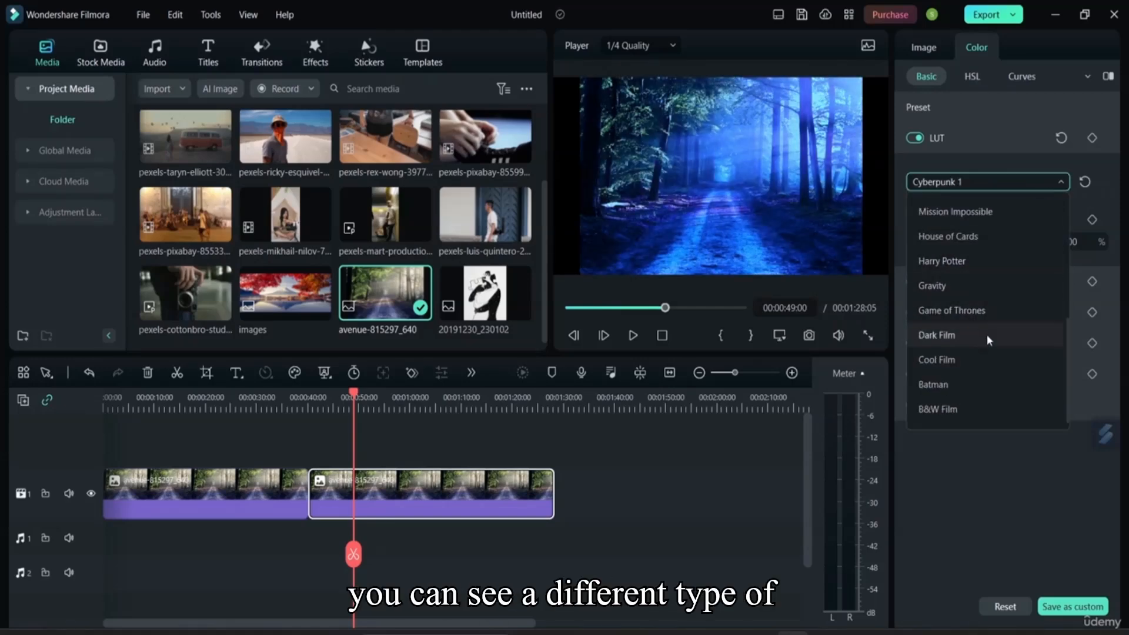
click(948, 410)
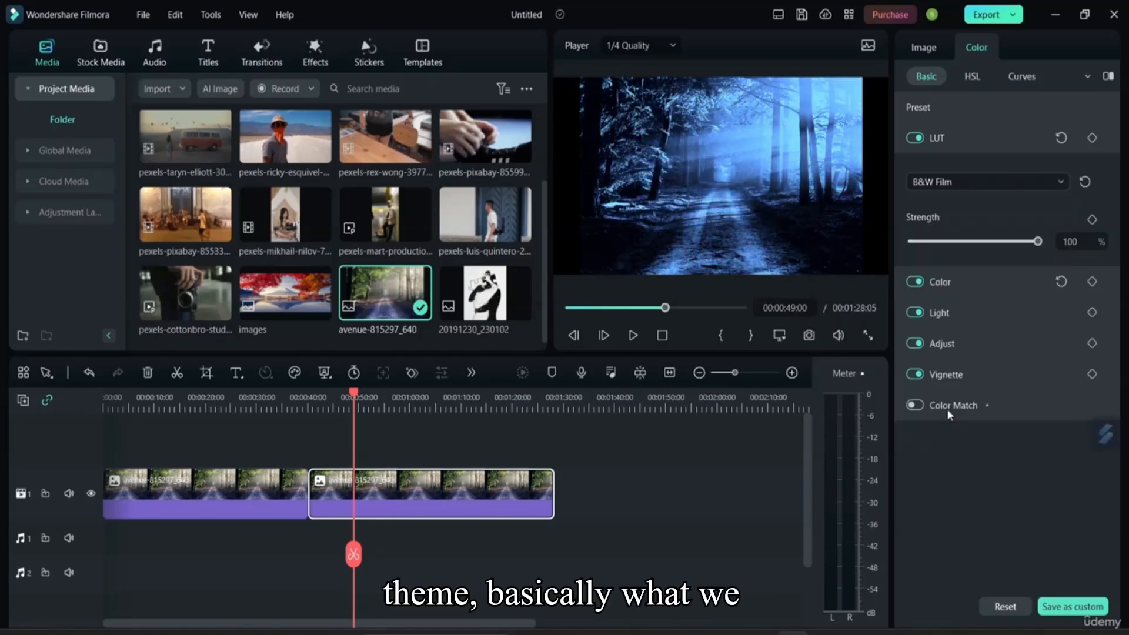
Step: Switch the second clip's LUT back to Cyberpunk 2
click(1009, 178)
scroll(954, 253, up, 3)
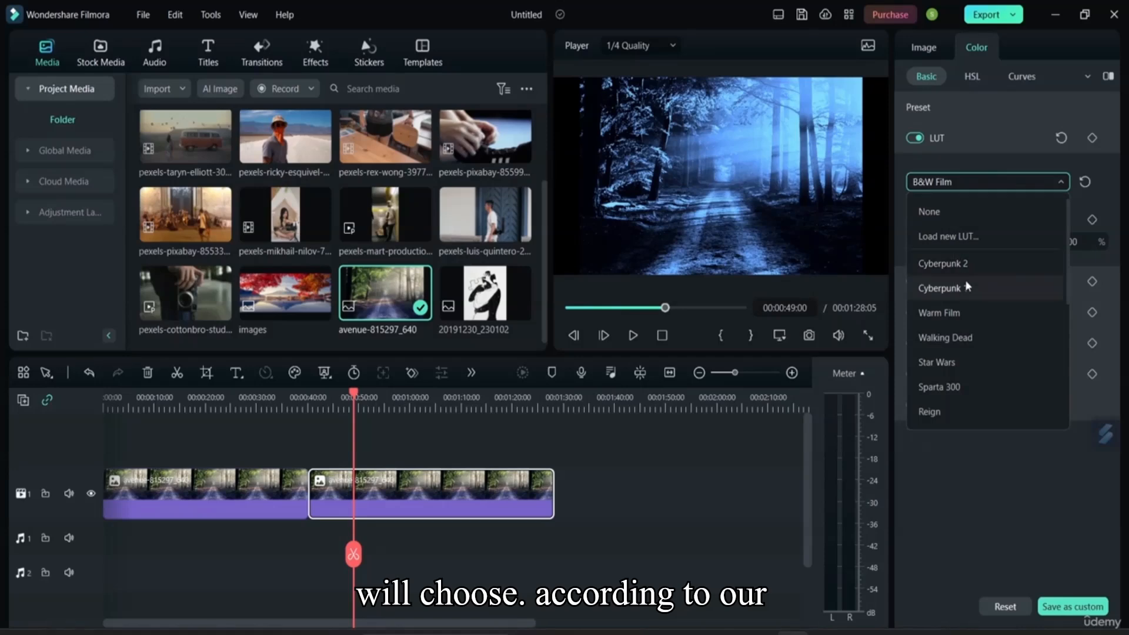
click(967, 263)
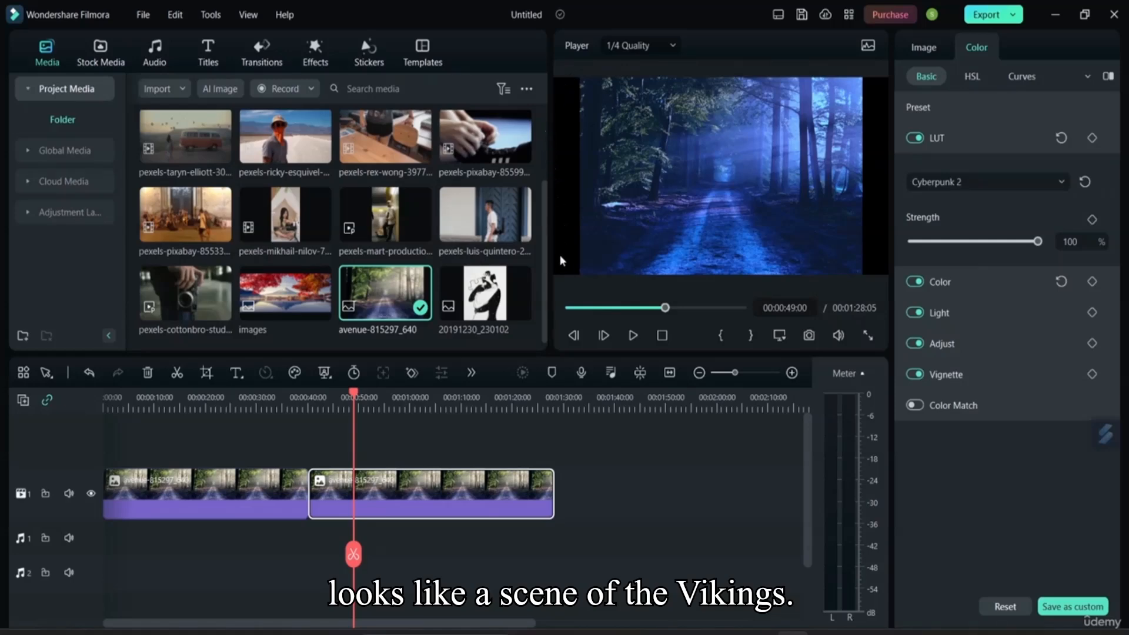
Step: Apply the Walking Dead LUT to the second clip, keep its strength at 100%, and collapse the LUT settings
click(1025, 179)
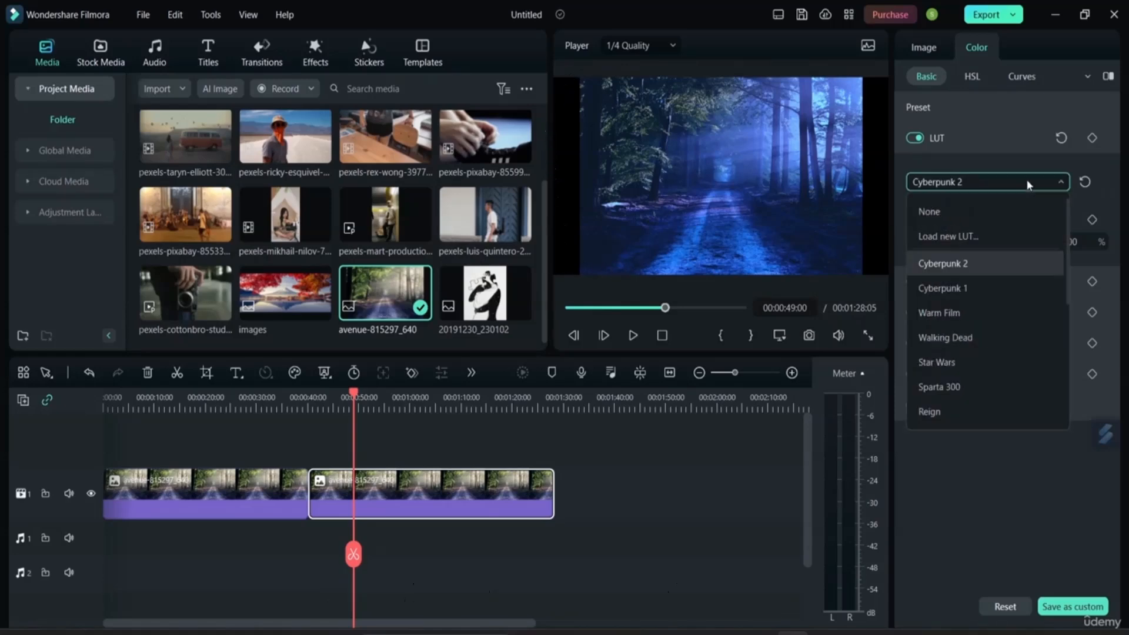
click(960, 338)
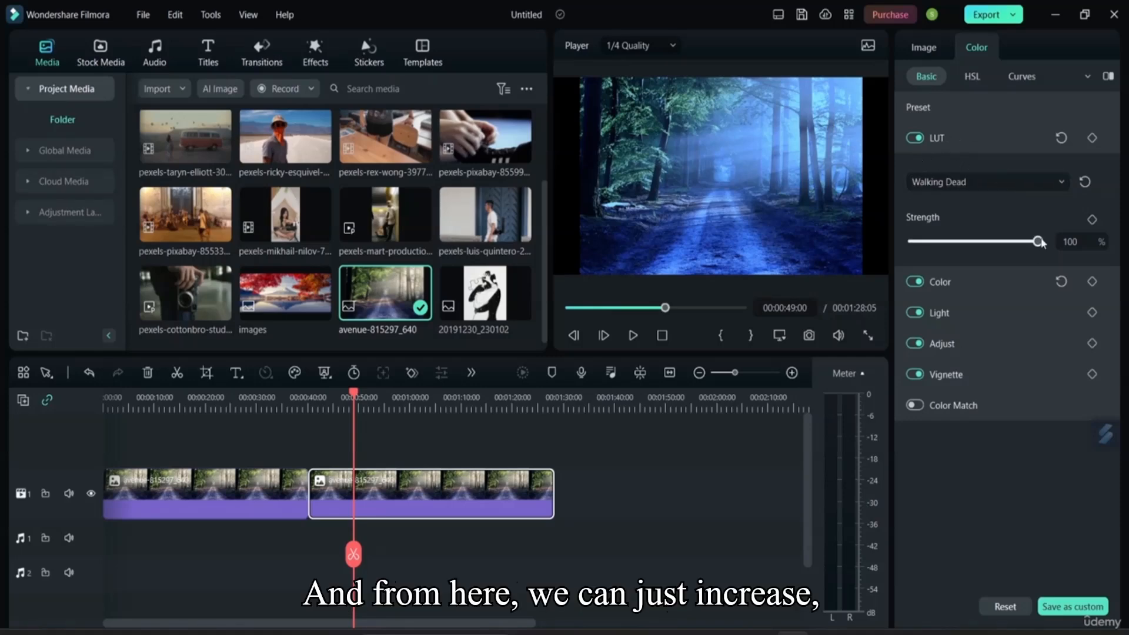
mouse_move(1038, 242)
mouse_down()
mouse_move(956, 245)
mouse_move(1033, 242)
mouse_move(1044, 228)
mouse_up()
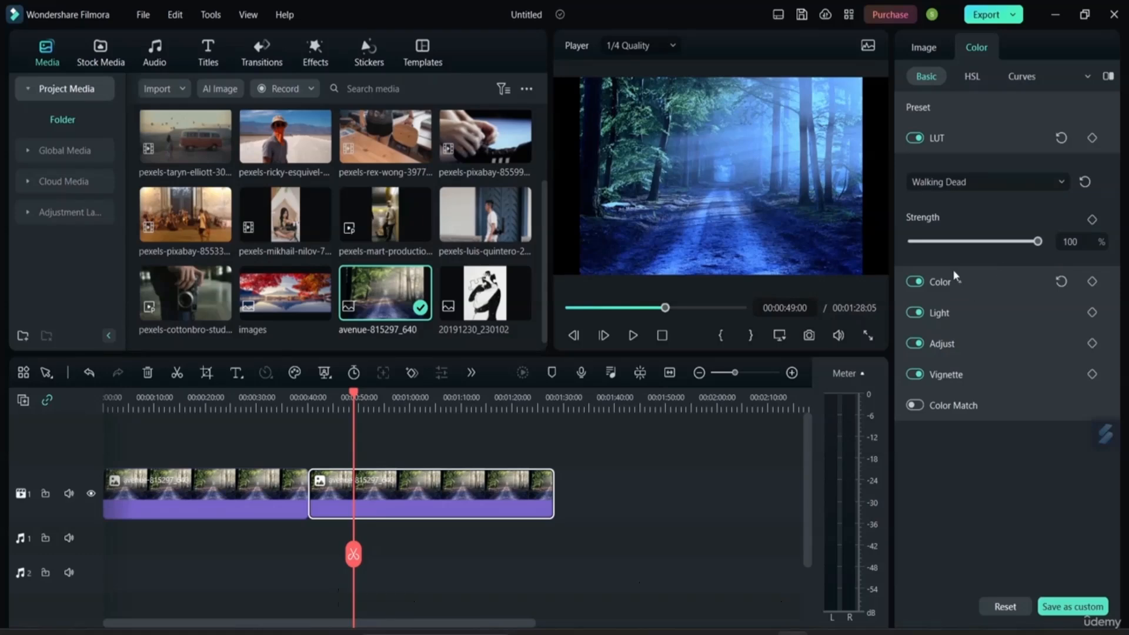
click(951, 139)
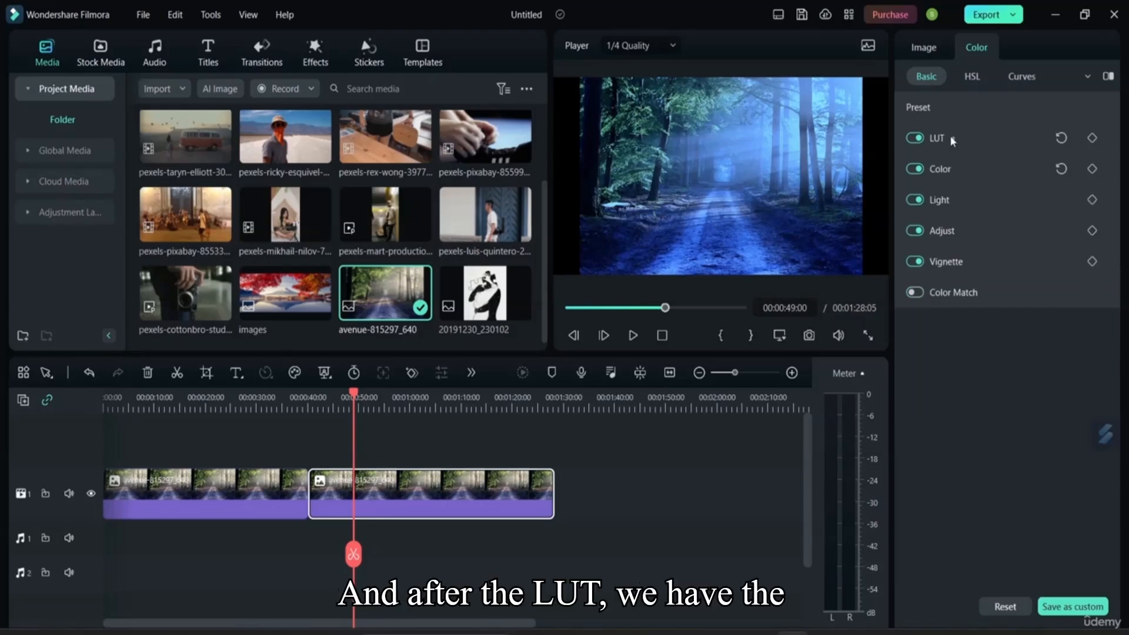
Step: Expand the Color settings and set the second clip's temperature to -46.20 and tint to about -8.77
click(957, 172)
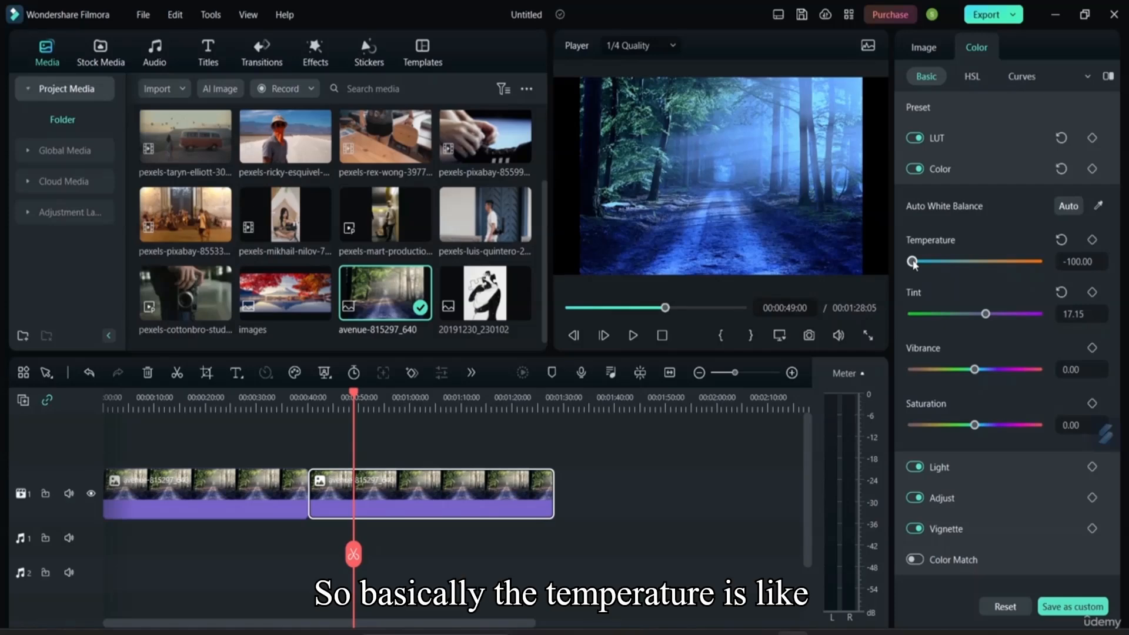
drag(912, 263, 947, 269)
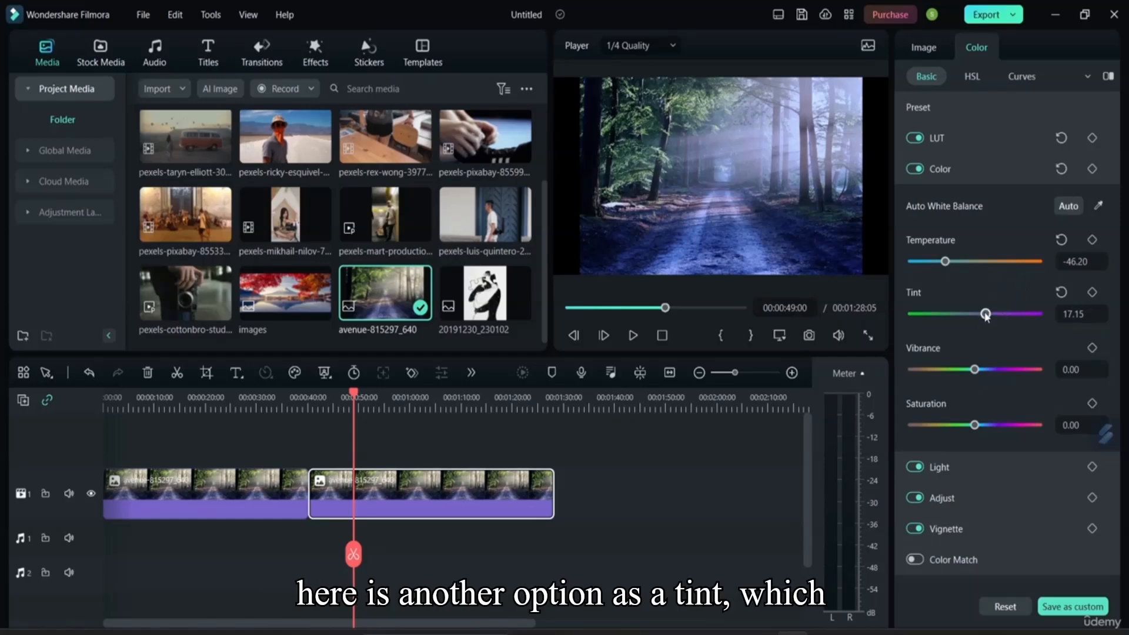
mouse_move(985, 314)
mouse_down()
mouse_move(902, 322)
mouse_move(991, 322)
mouse_move(945, 318)
mouse_move(970, 321)
mouse_up()
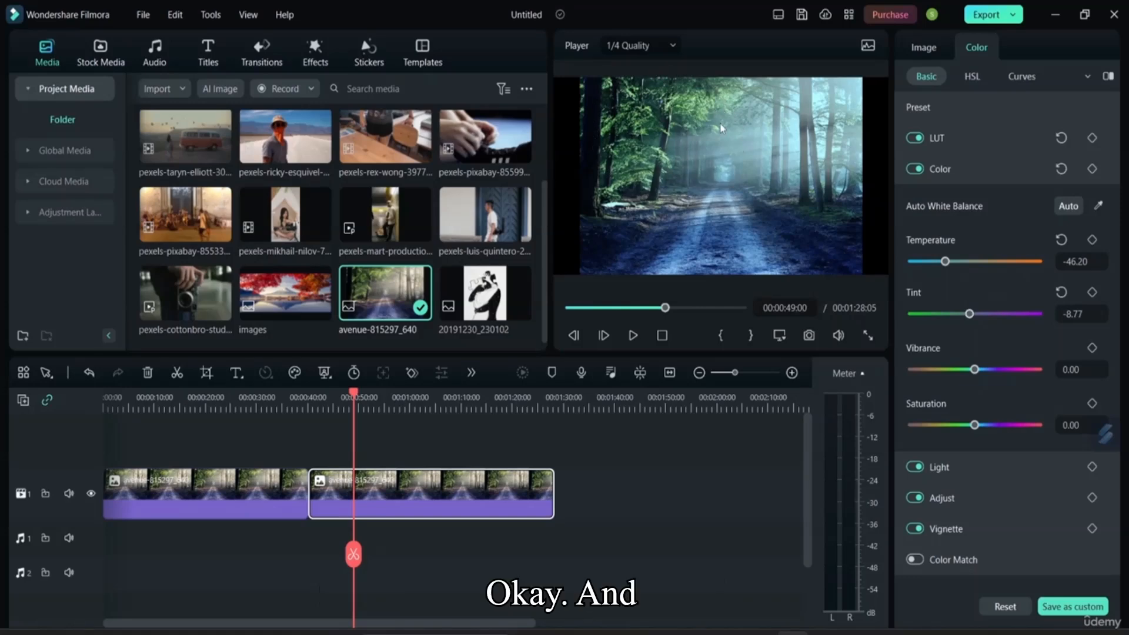
Step: Adjust the second clip's tint to -7.60, vibrance to 19.30 and saturation to 47.37, testing vibrance at both high and minimum values
drag(976, 370, 1027, 379)
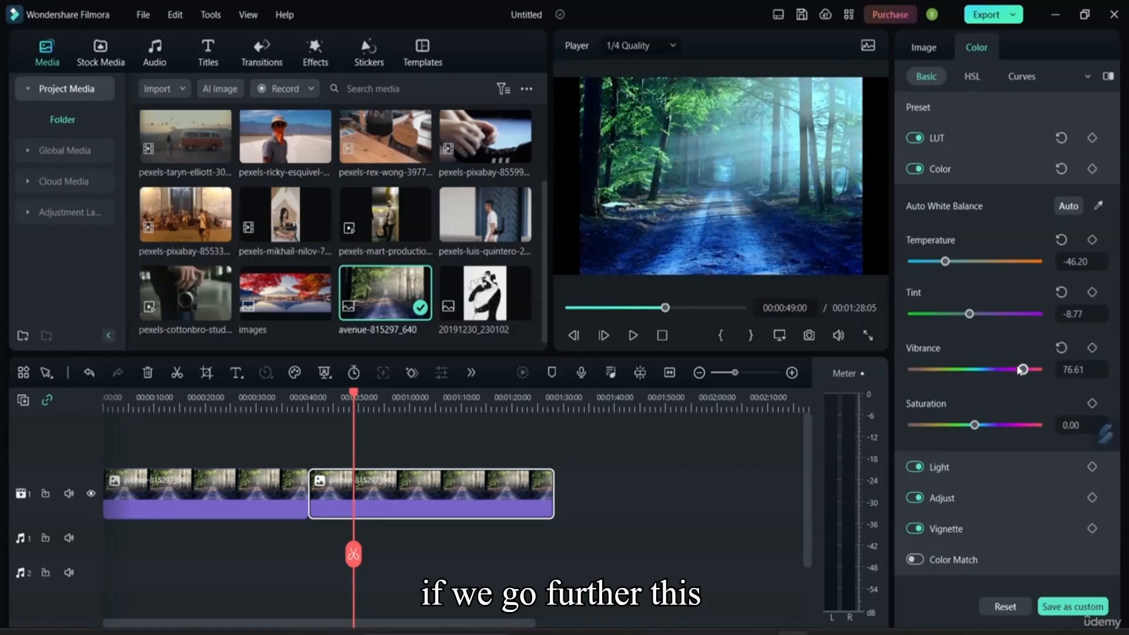
drag(968, 314, 971, 346)
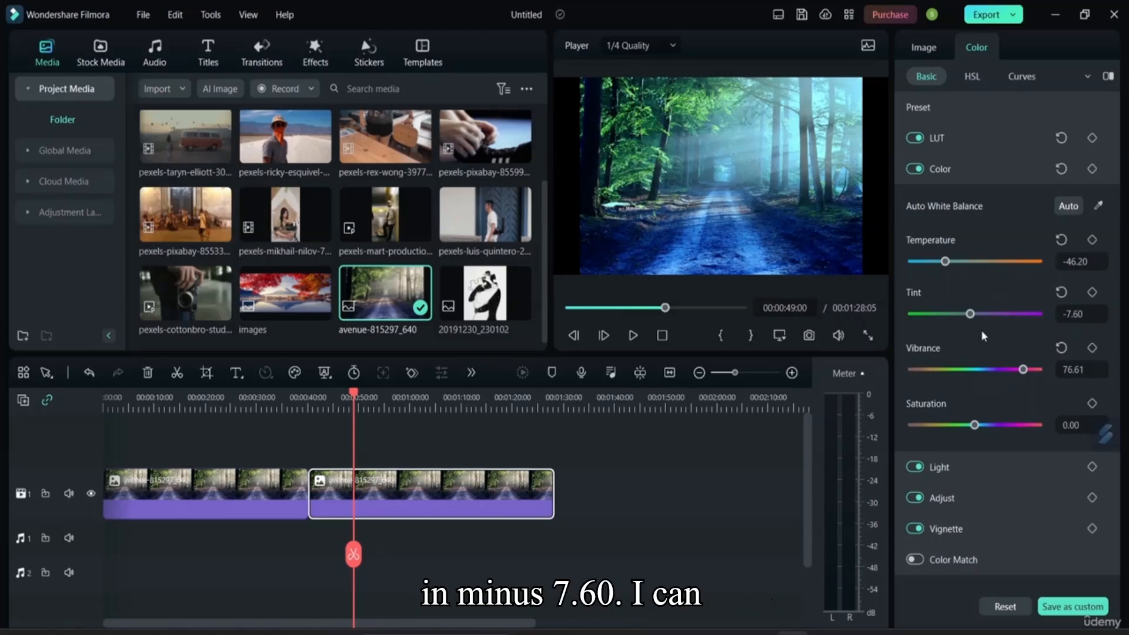
drag(1023, 369, 904, 383)
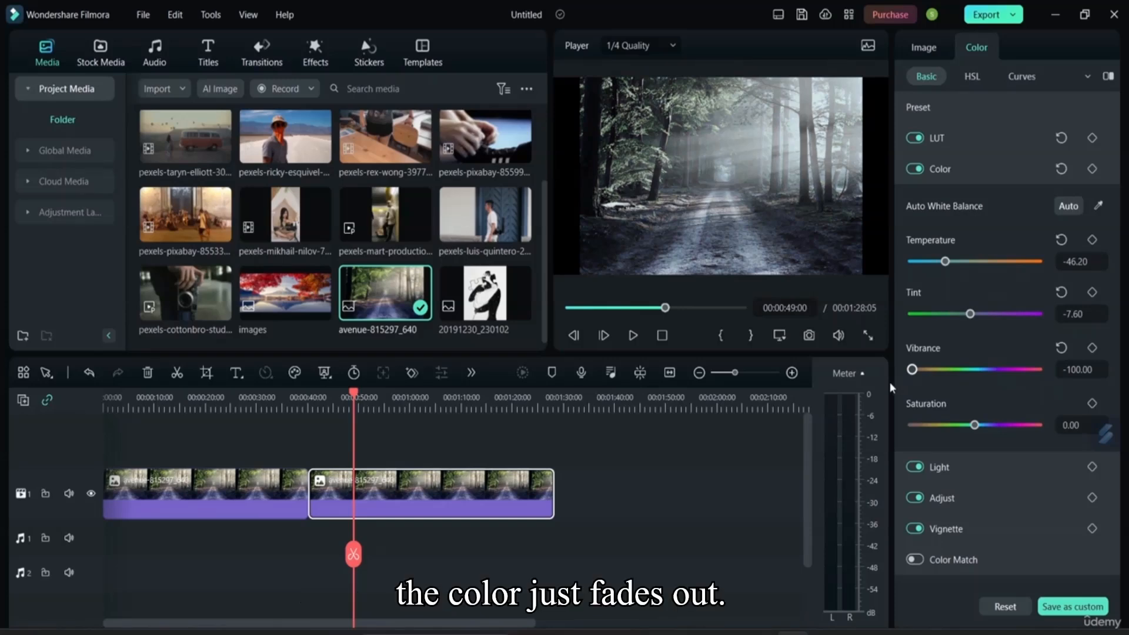
drag(889, 382, 985, 375)
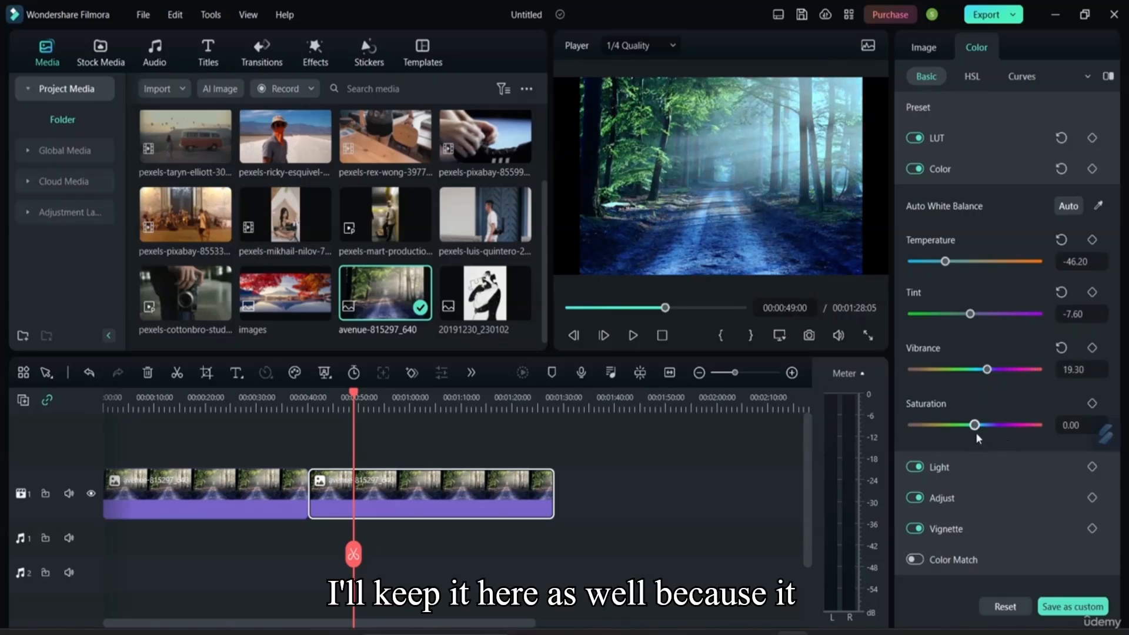
drag(975, 432, 1004, 431)
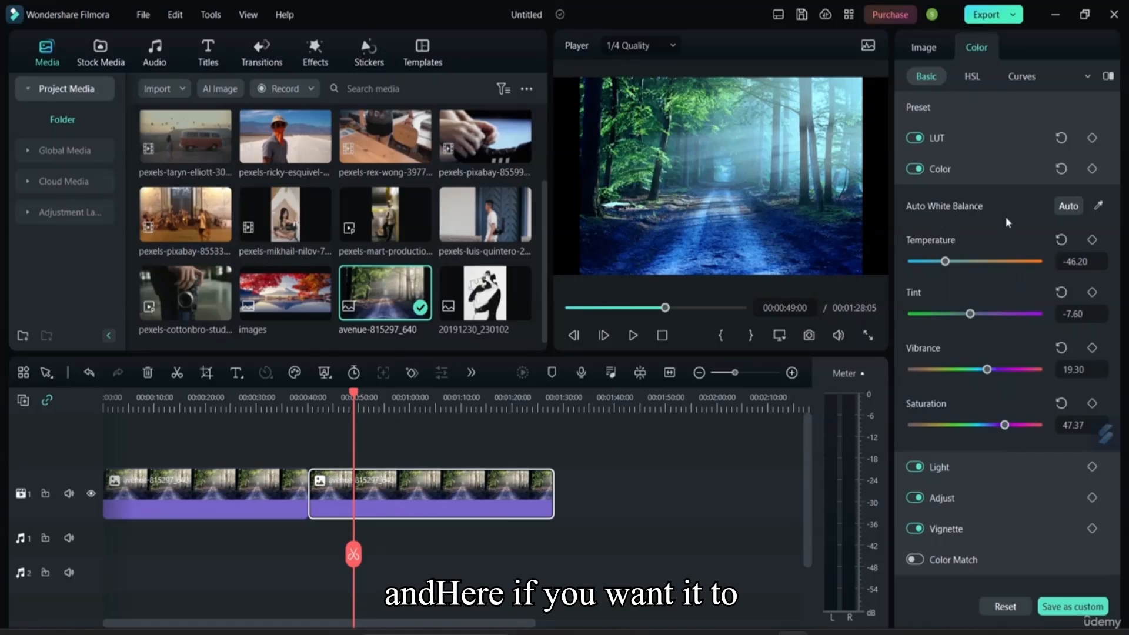
Step: Apply automatic white balance, try sampling a white balance colour from the trees, restore the automatic balance, and collapse the Color settings
click(1064, 209)
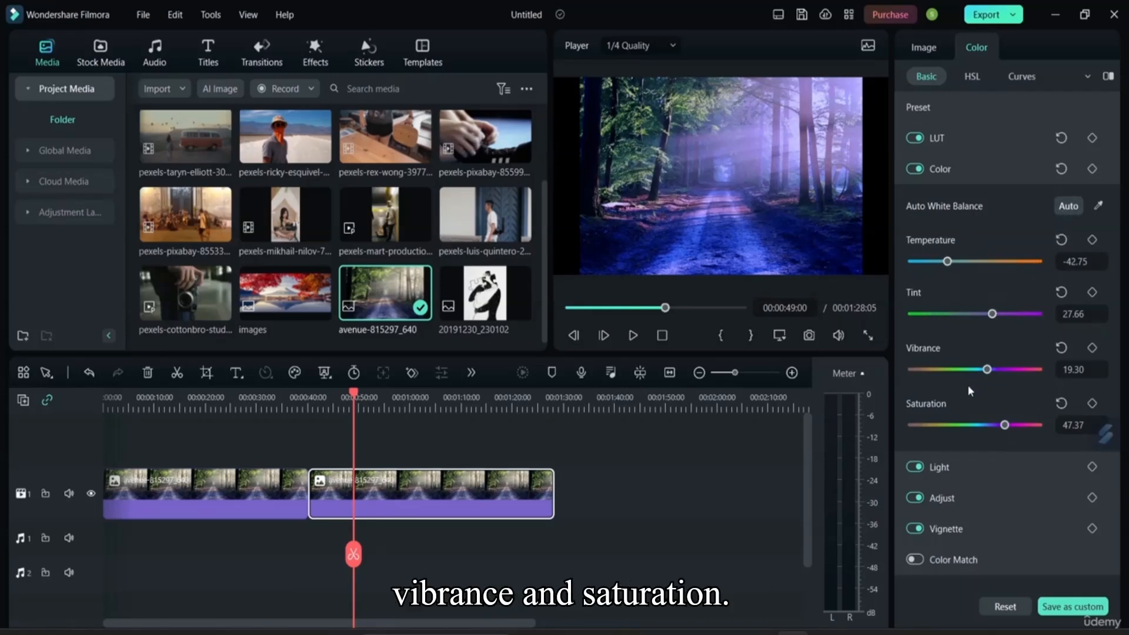
click(1097, 206)
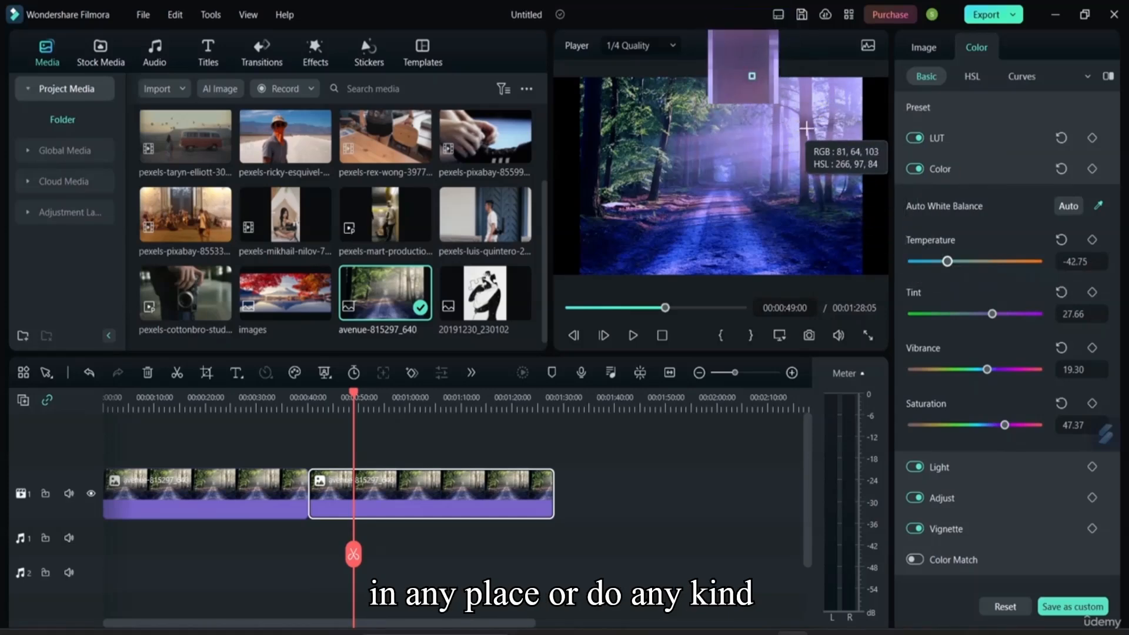
click(800, 130)
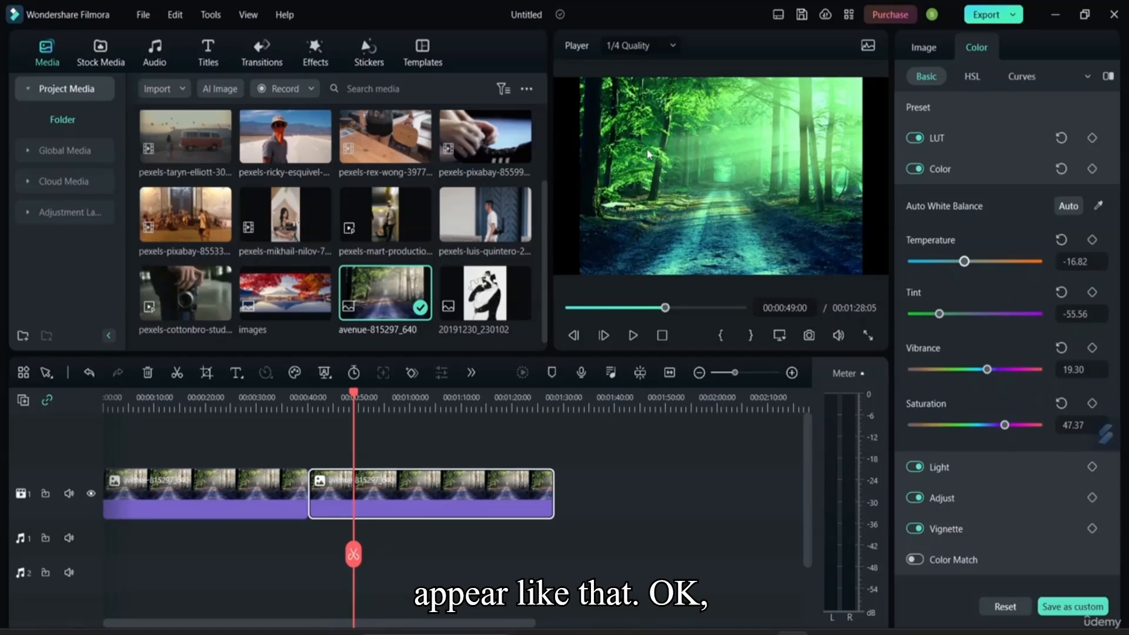
click(1068, 207)
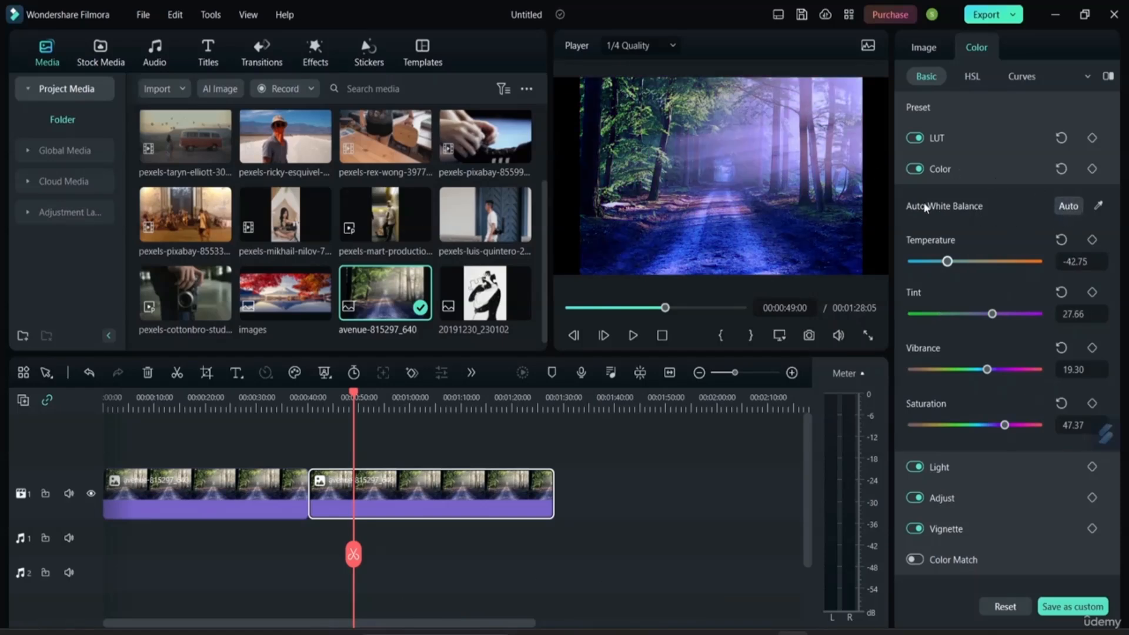
click(961, 170)
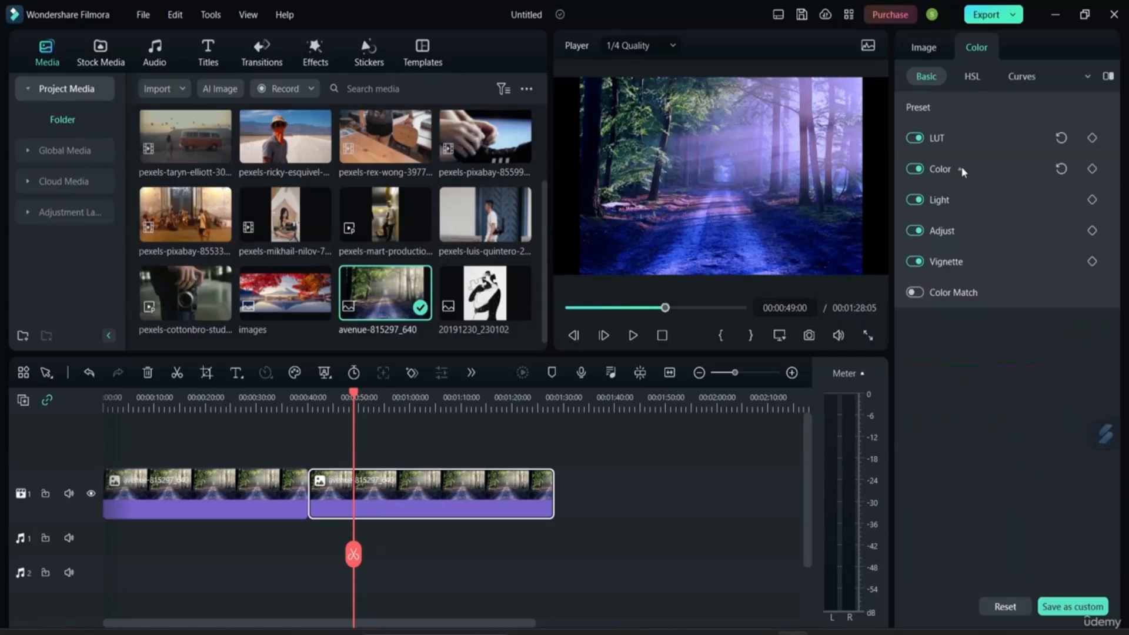
Step: Expand the Light settings, test the exposure at -100, and set it to 28.65 for the second clip
click(958, 201)
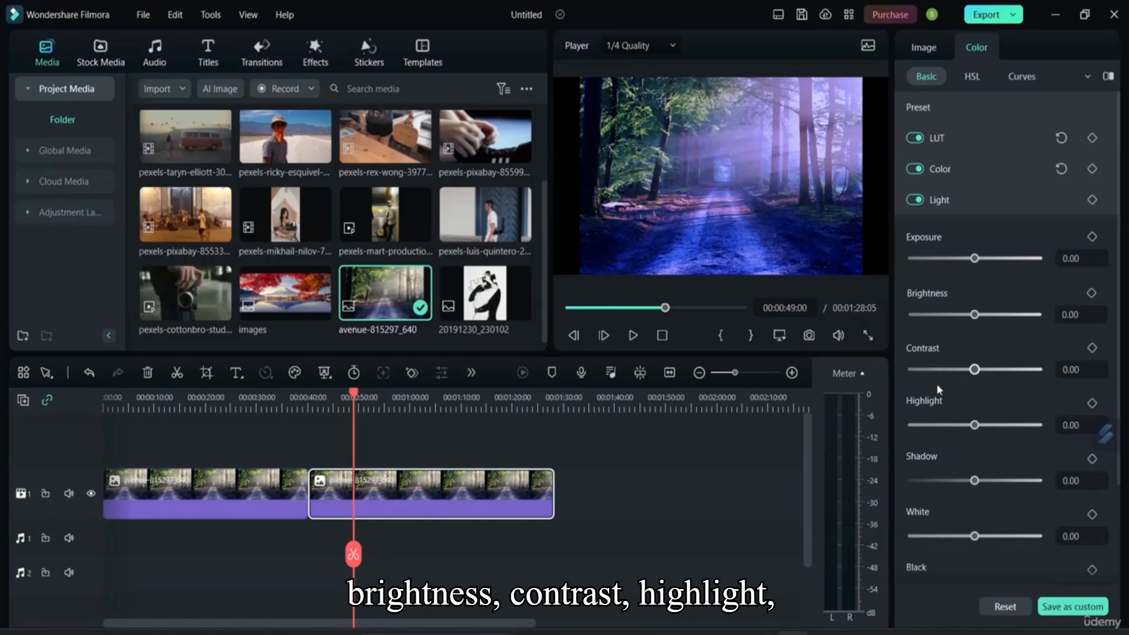
scroll(936, 403, down, 1)
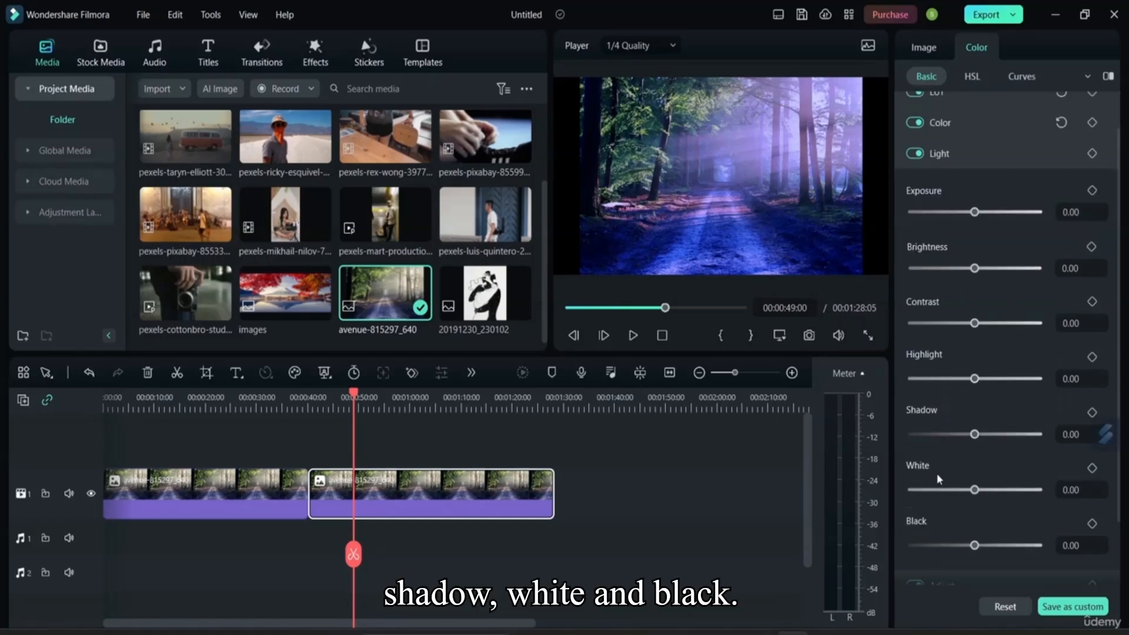
scroll(964, 288, up, 1)
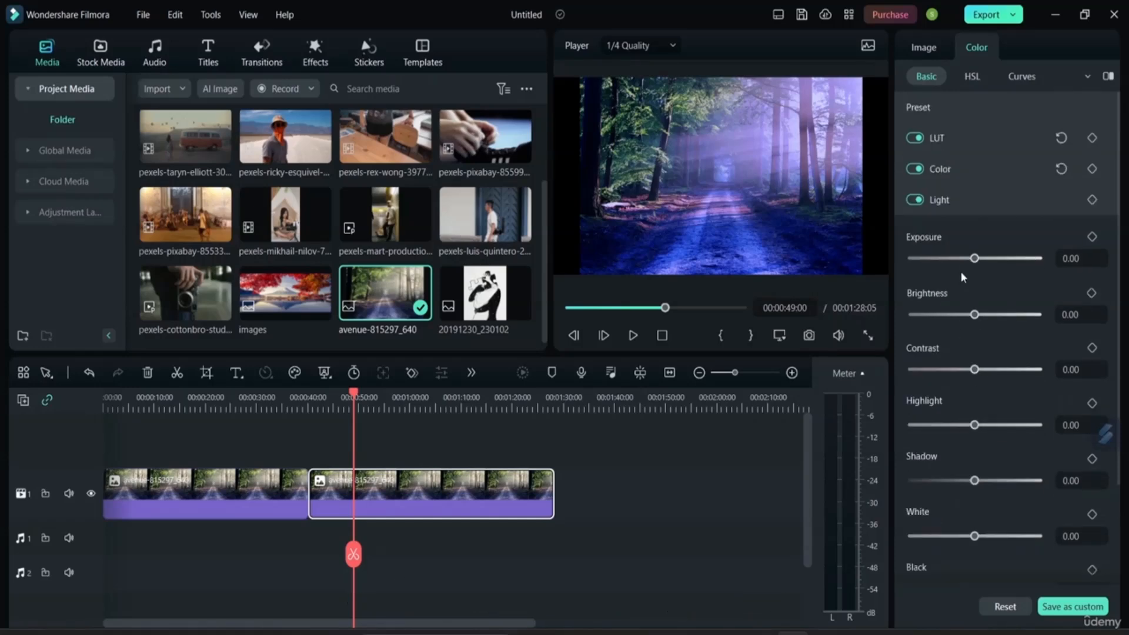
drag(974, 259, 902, 286)
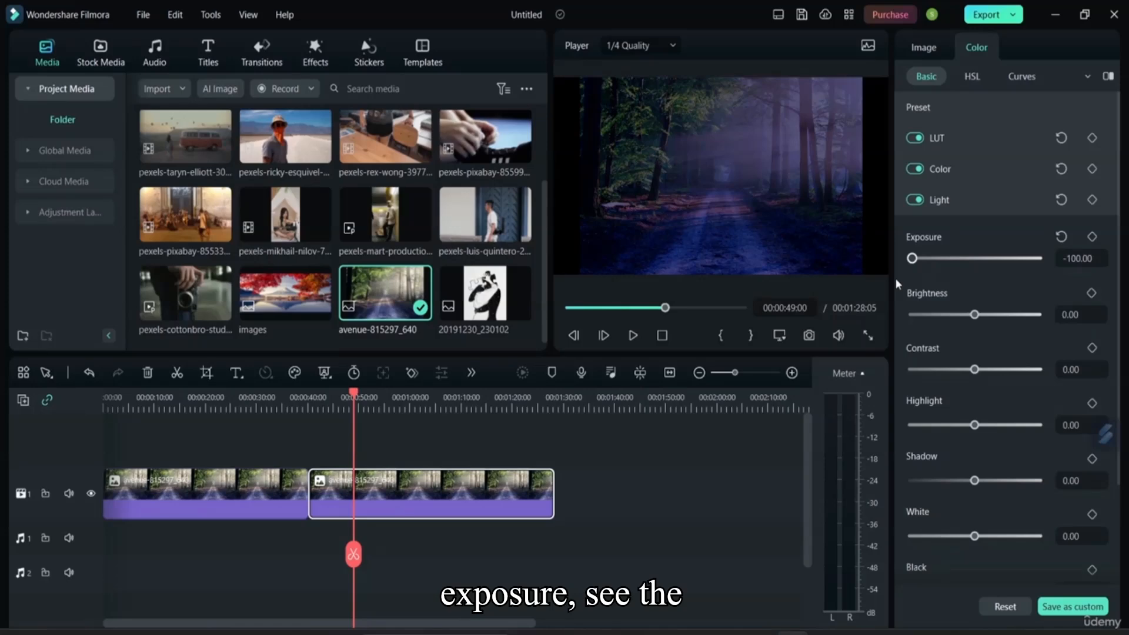
drag(895, 278, 990, 283)
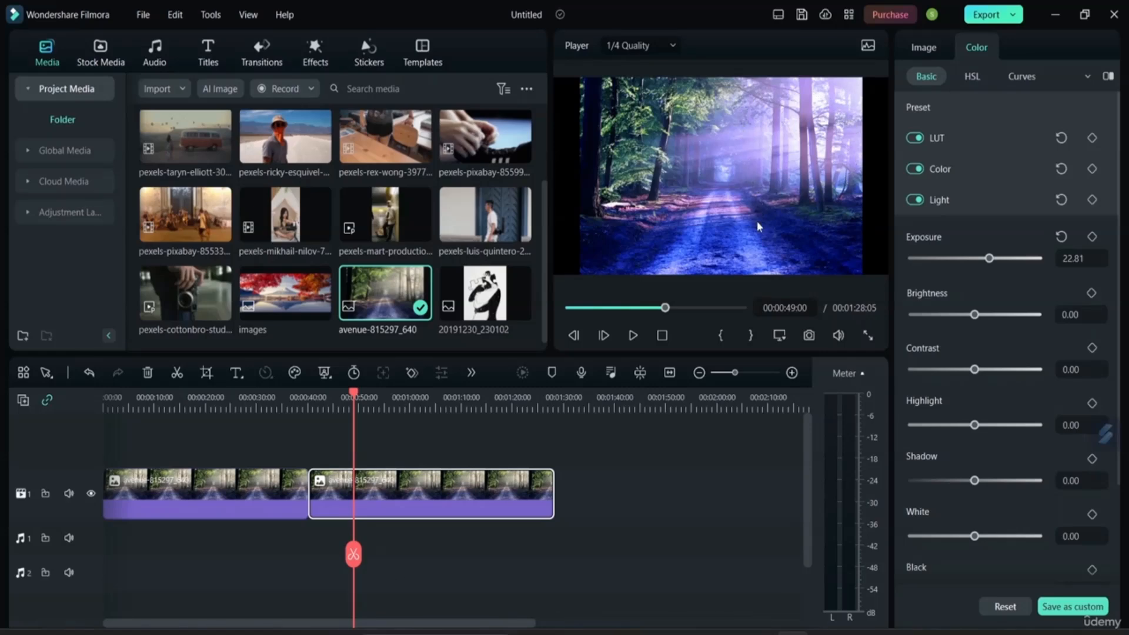
click(998, 261)
mouse_move(1002, 265)
mouse_down()
mouse_move(1021, 269)
mouse_move(899, 297)
mouse_move(921, 271)
mouse_move(993, 272)
mouse_up()
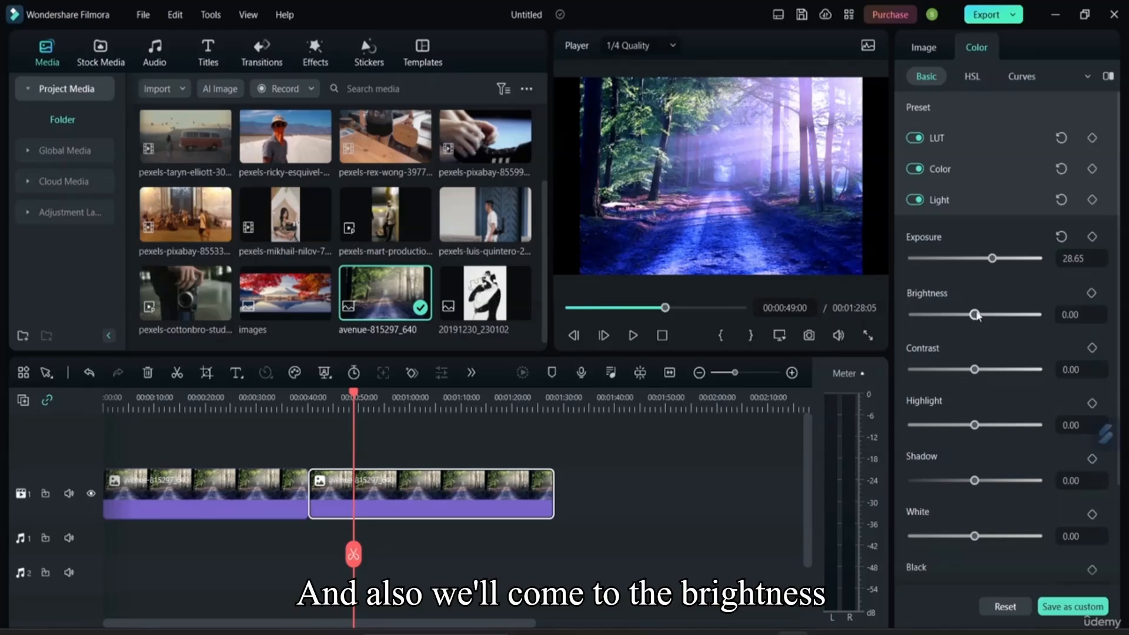
Step: Test extreme brightness values on the second clip, then set brightness to -8.88 and contrast to -25.15
drag(975, 316, 899, 323)
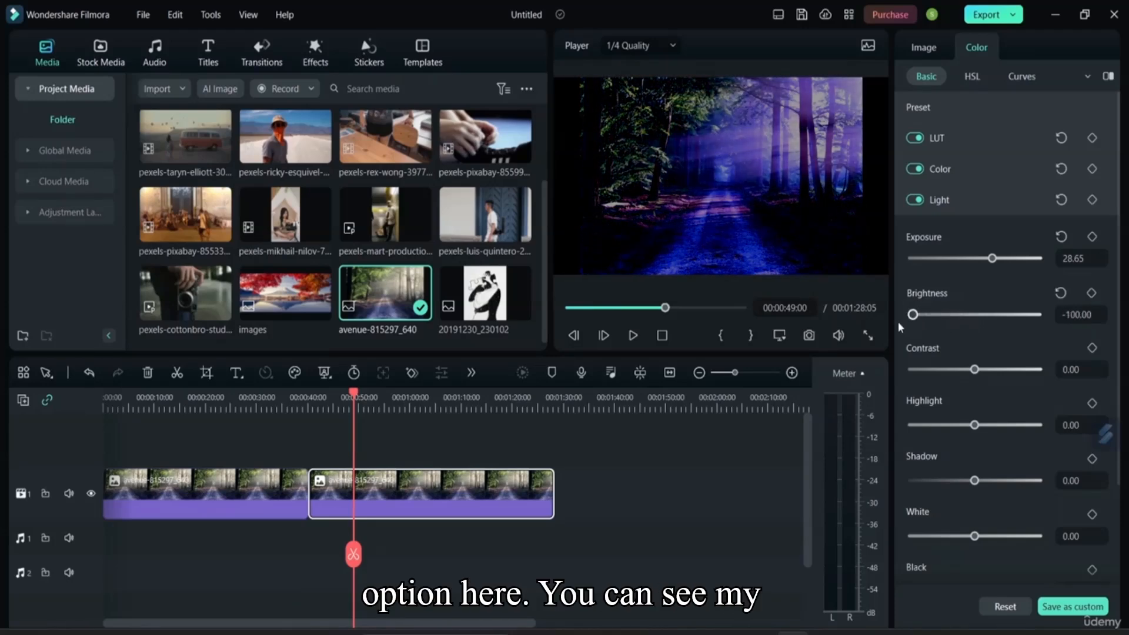
drag(915, 319, 1032, 327)
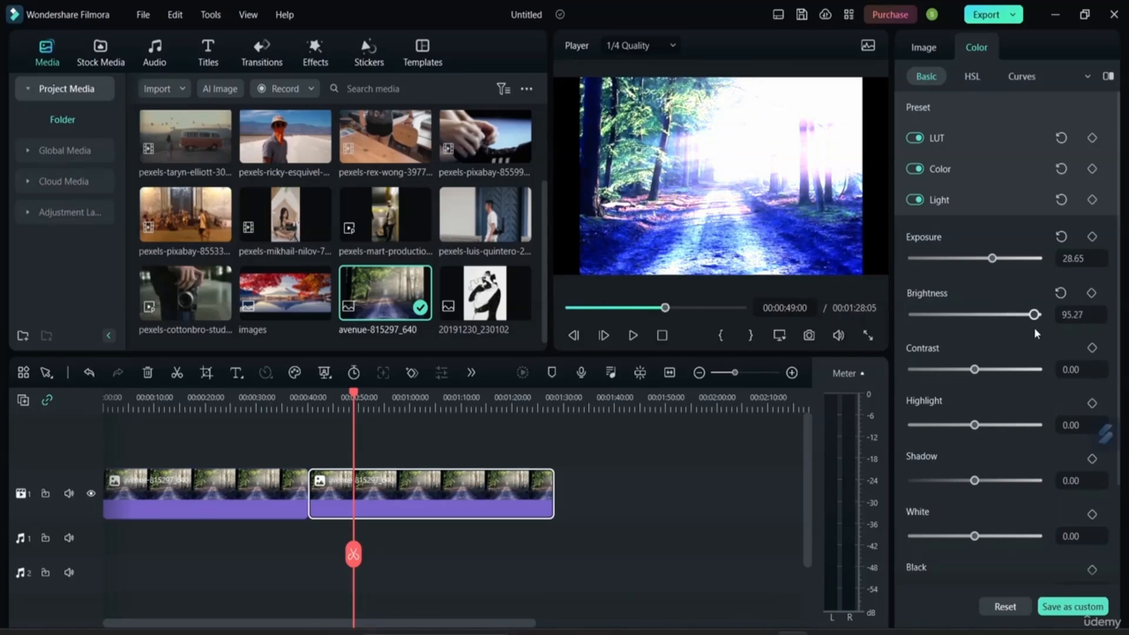
drag(1034, 327, 969, 329)
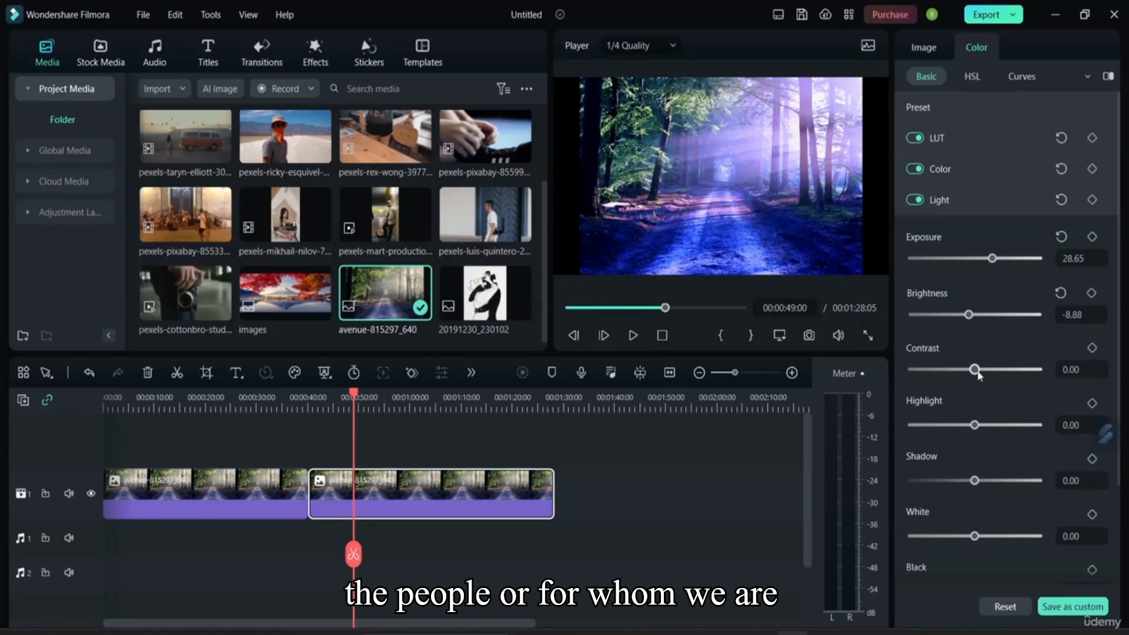
drag(977, 373, 924, 390)
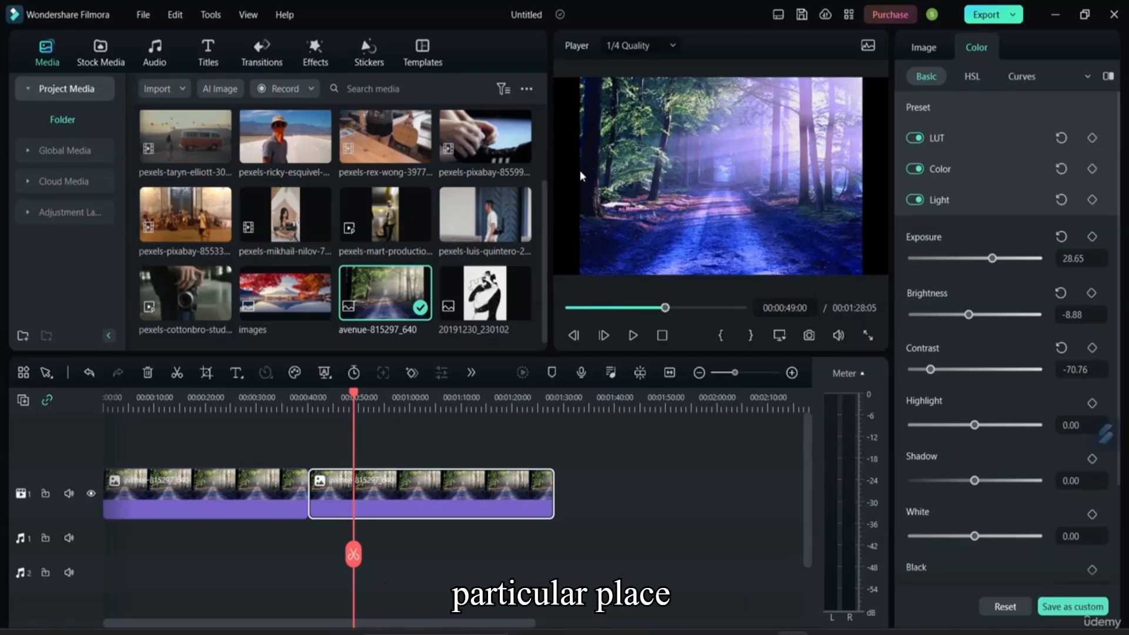
drag(930, 370, 958, 379)
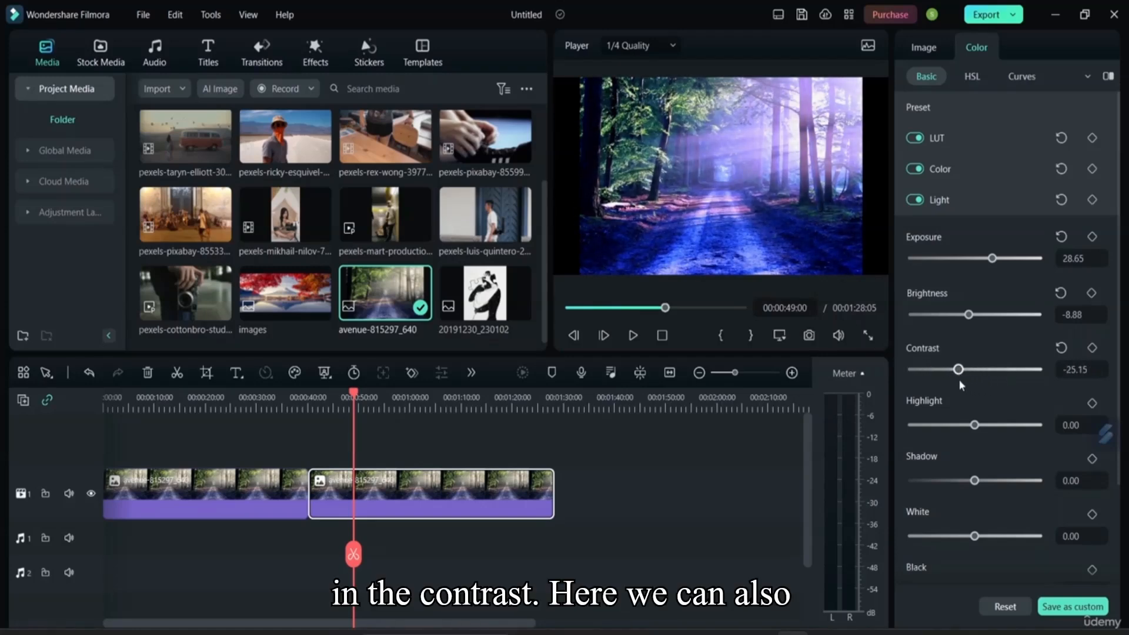
Step: Set the second clip's highlight to 25.15, shadow to -100, white to -18.13 and black to -11.11
mouse_move(977, 425)
mouse_down()
mouse_move(1036, 429)
mouse_move(966, 435)
mouse_move(991, 436)
mouse_up()
drag(974, 480, 896, 492)
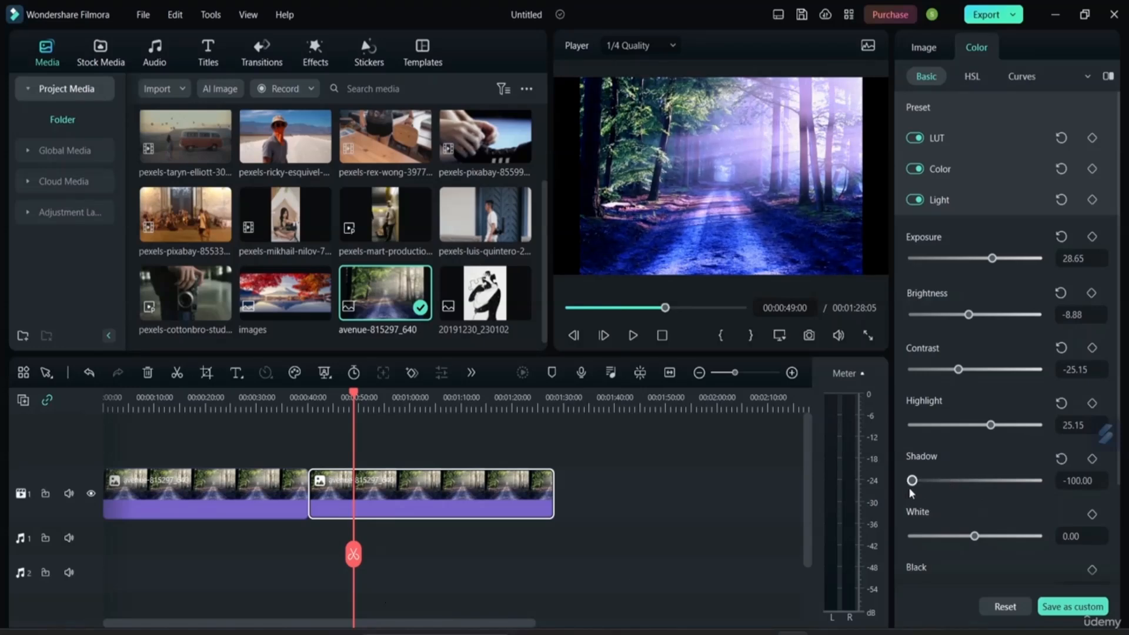
mouse_move(974, 536)
mouse_down()
mouse_move(1046, 542)
mouse_move(938, 542)
mouse_move(965, 541)
mouse_up()
scroll(1014, 468, down, 2)
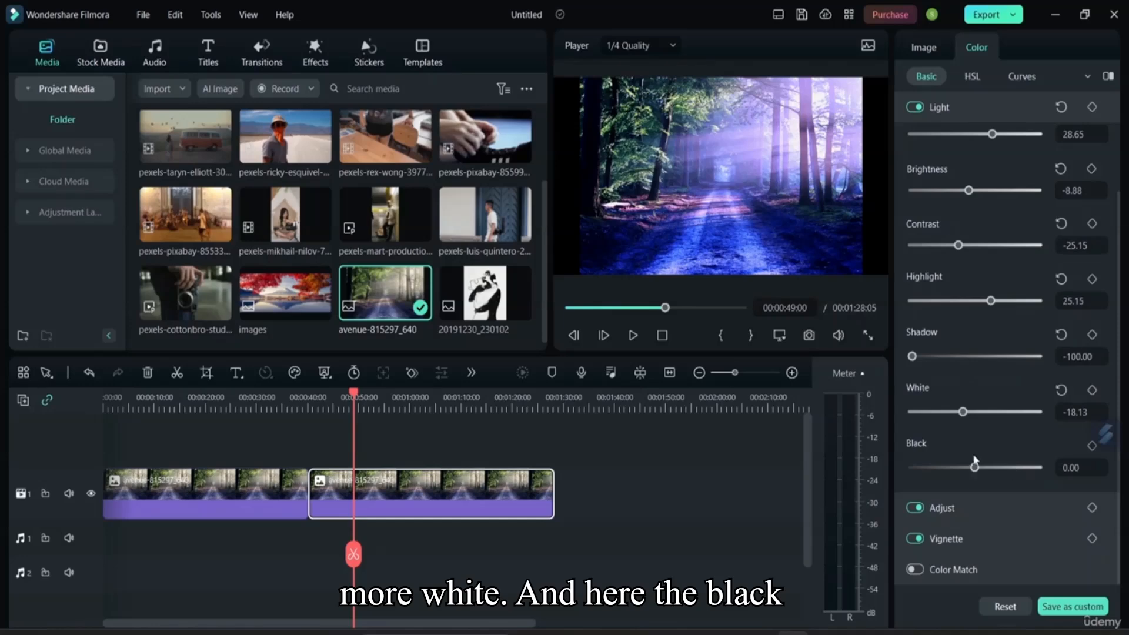
mouse_move(975, 468)
mouse_down()
mouse_move(902, 481)
mouse_move(968, 480)
mouse_up()
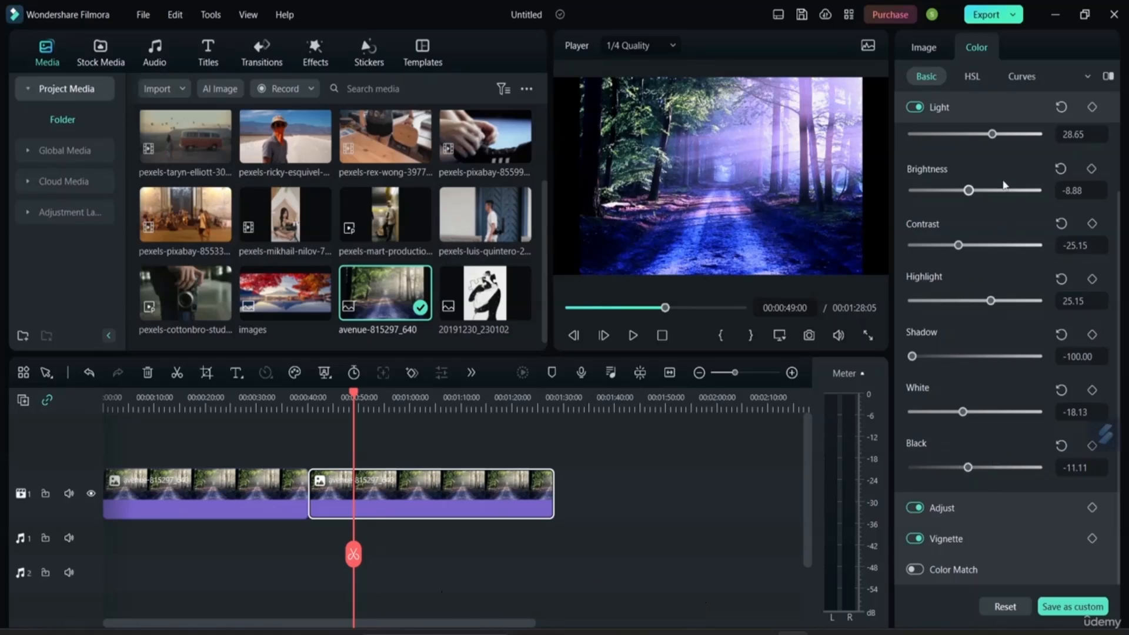
Step: Collapse the Light settings, expand the Adjust settings, and set the second clip's sharpening to about 78.95
scroll(993, 194, up, 3)
scroll(996, 204, down, 1)
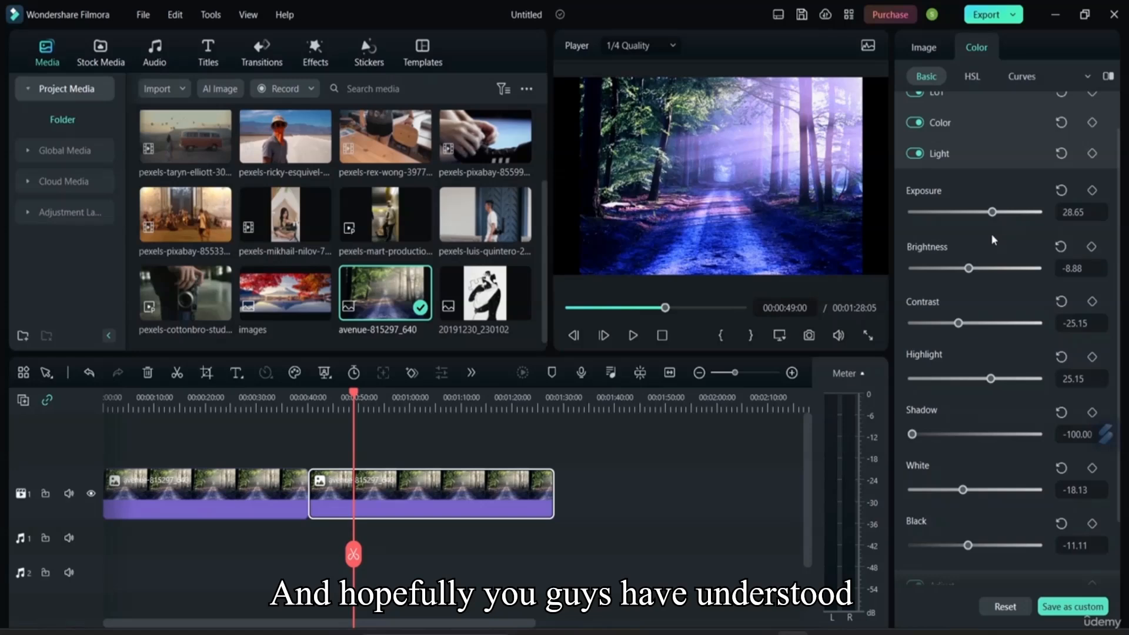
click(957, 152)
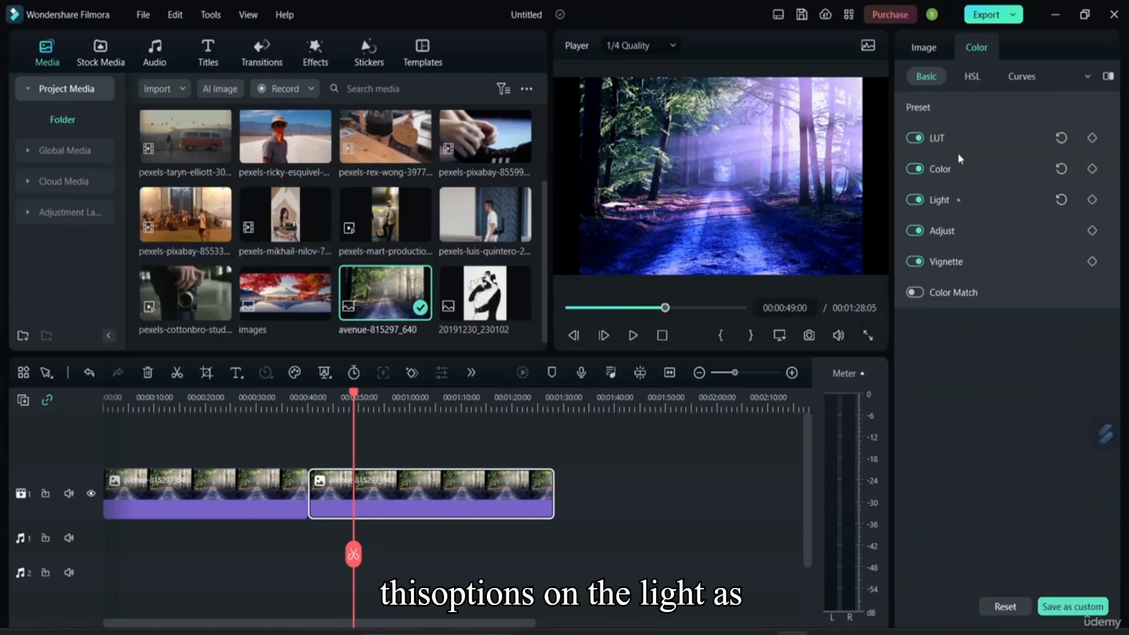
click(960, 232)
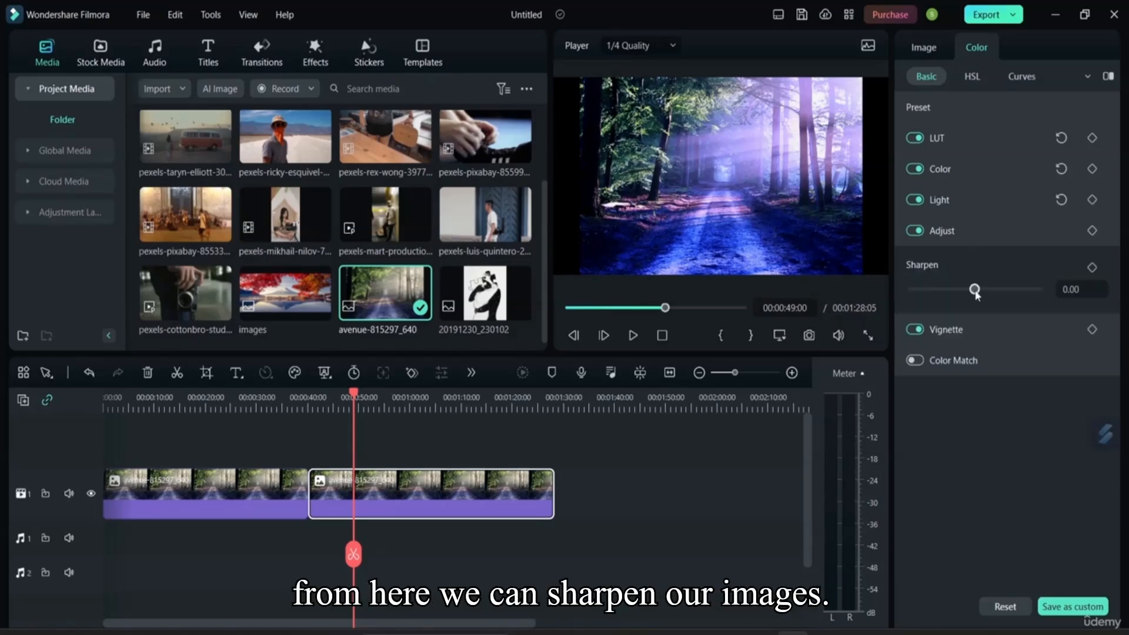
drag(975, 295, 1027, 298)
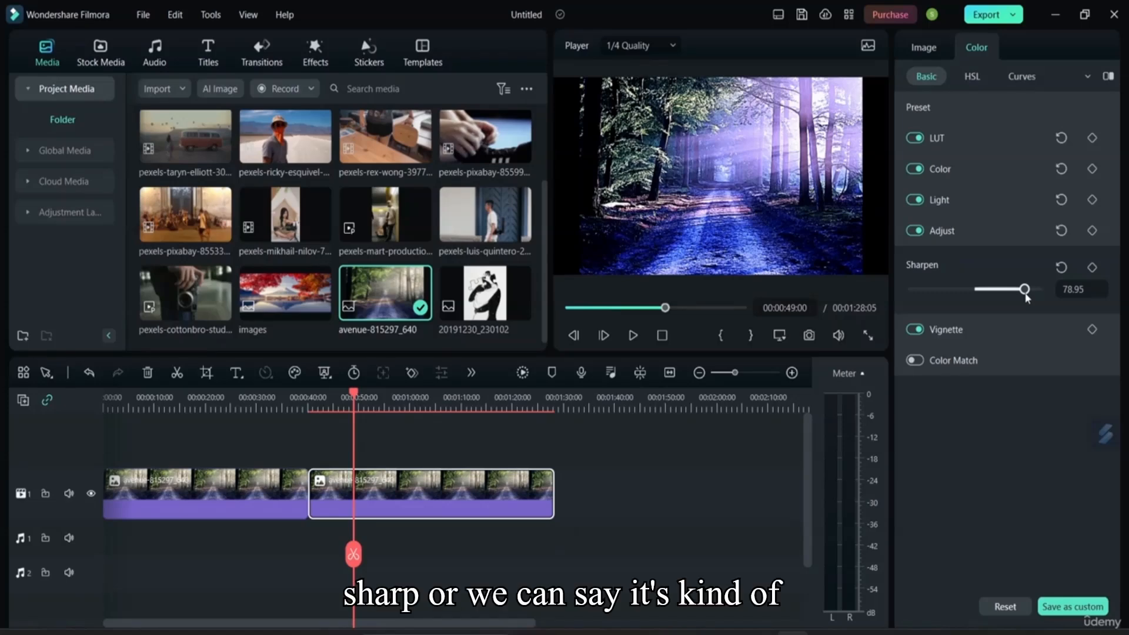
Step: Lower the second clip's sharpening, reset it to 0, and collapse the Adjust settings
drag(1027, 298, 1023, 296)
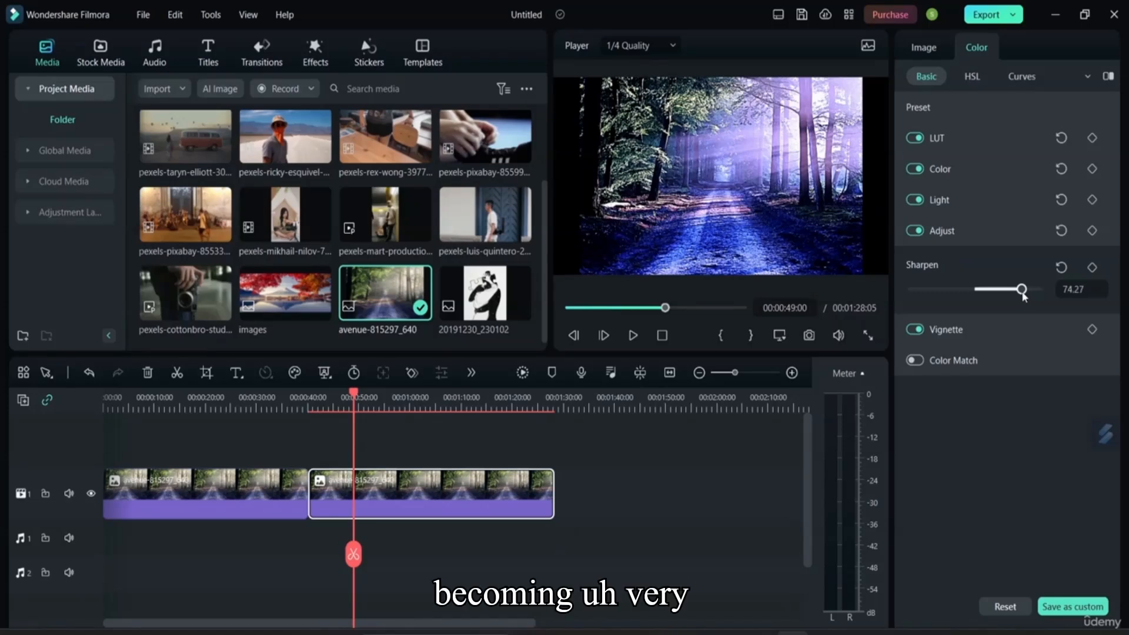
drag(1023, 296, 974, 287)
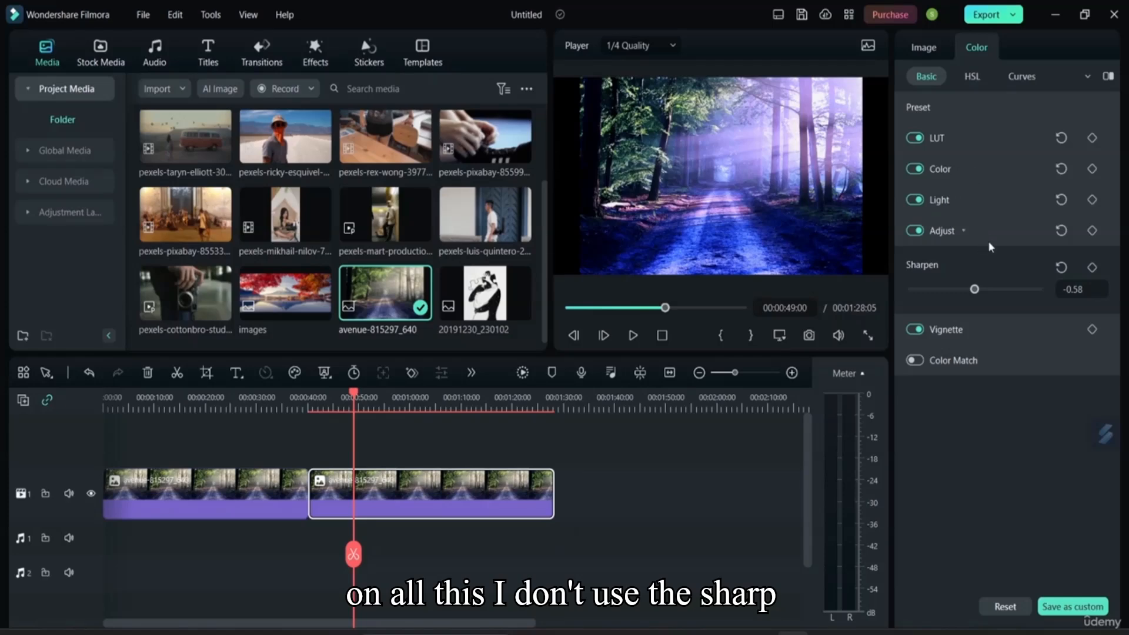
click(1061, 268)
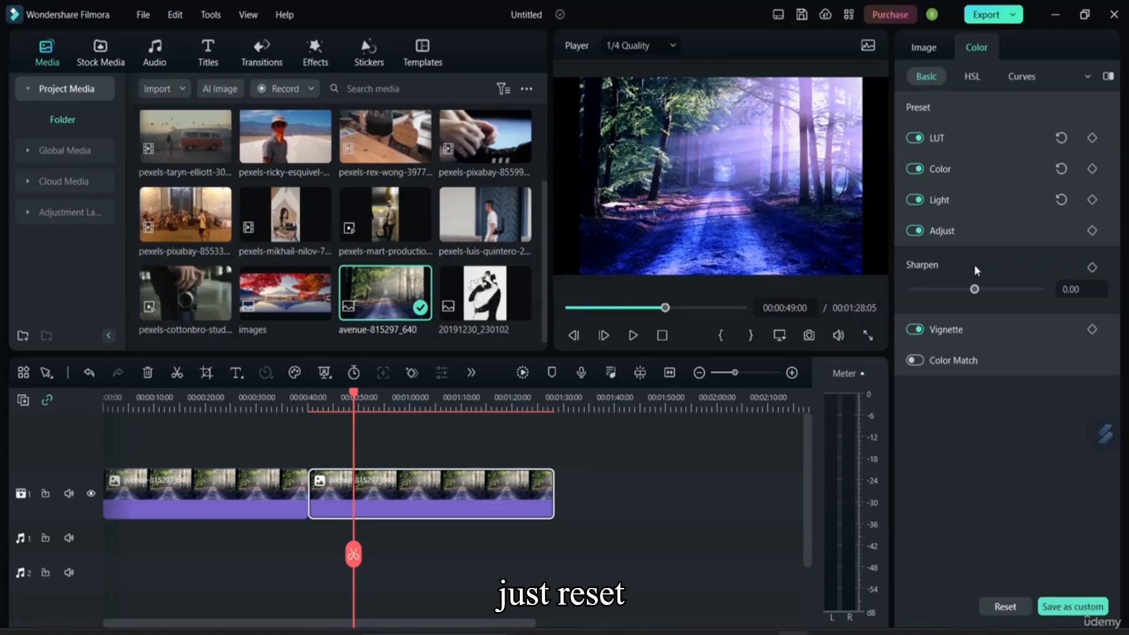
click(956, 233)
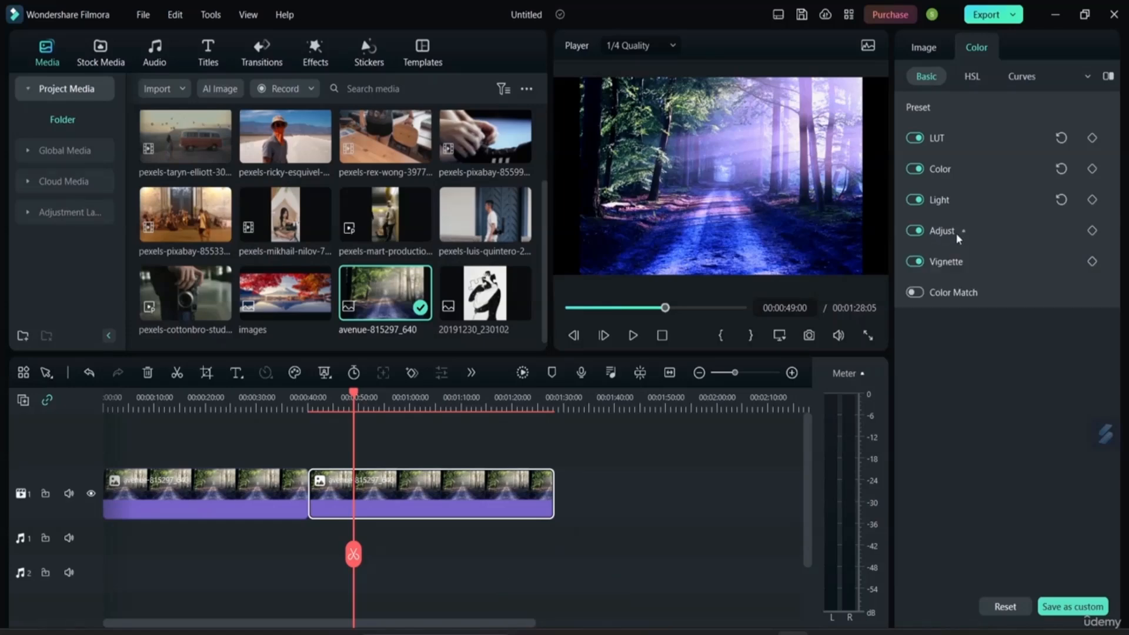
Step: Expand the Vignette settings, test the amount at -100, and set it to 20.47 for the second clip
click(972, 260)
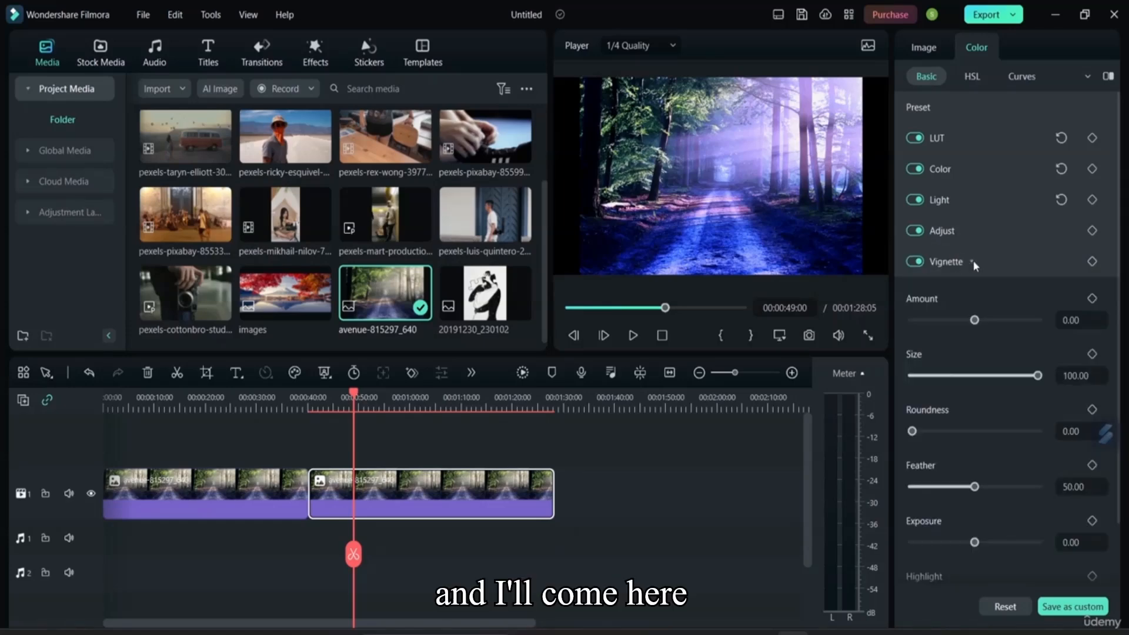
scroll(1003, 354, down, 3)
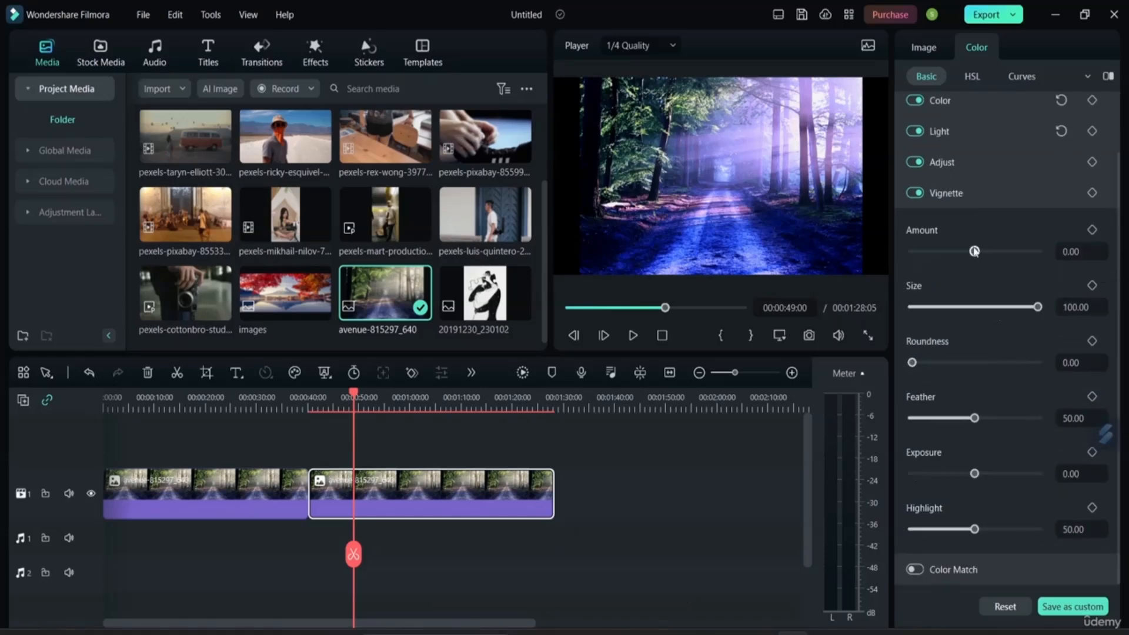
drag(981, 251, 900, 247)
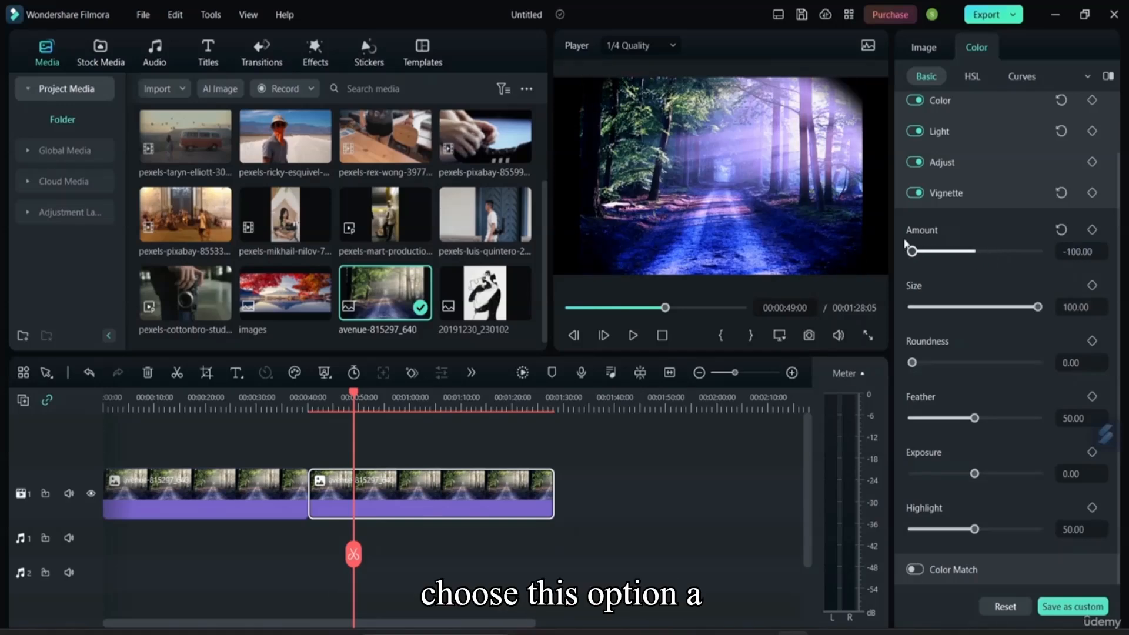
mouse_move(911, 252)
mouse_down()
mouse_move(948, 257)
mouse_move(900, 256)
mouse_up()
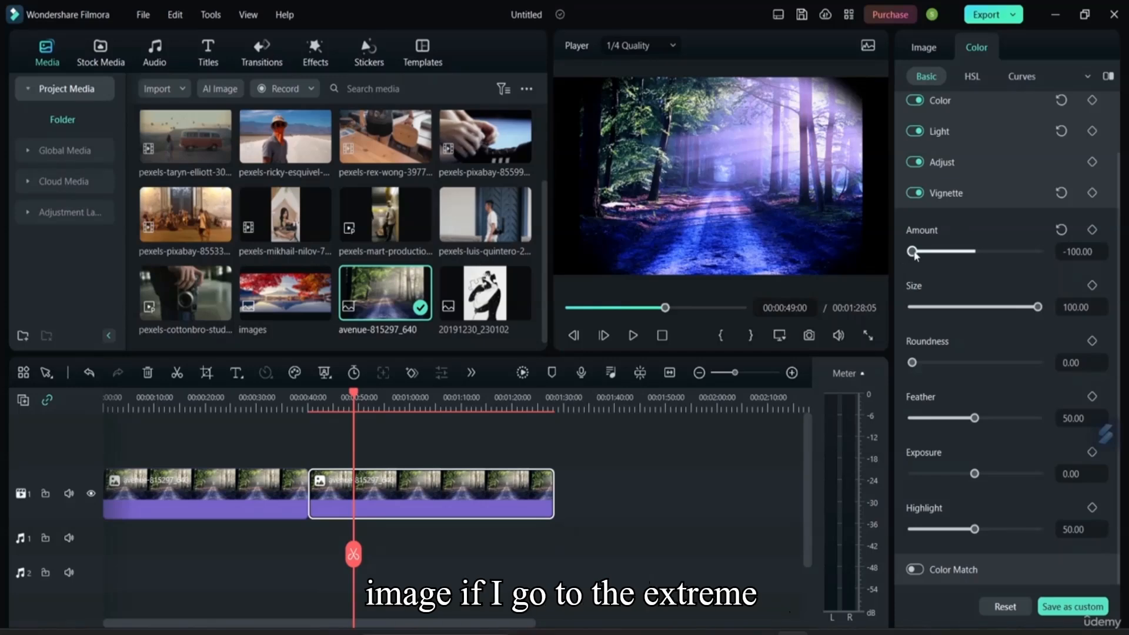
drag(913, 253, 988, 267)
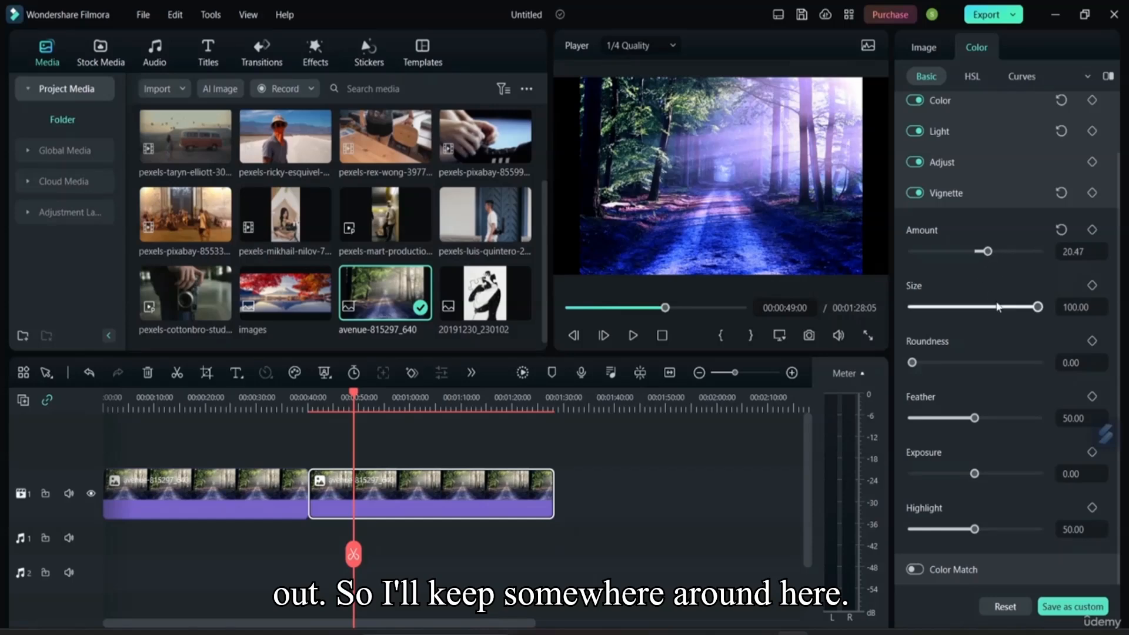
Step: Test several vignette size and roundness values, then set size to 7.60 and roundness to 71.35
drag(1037, 307, 906, 316)
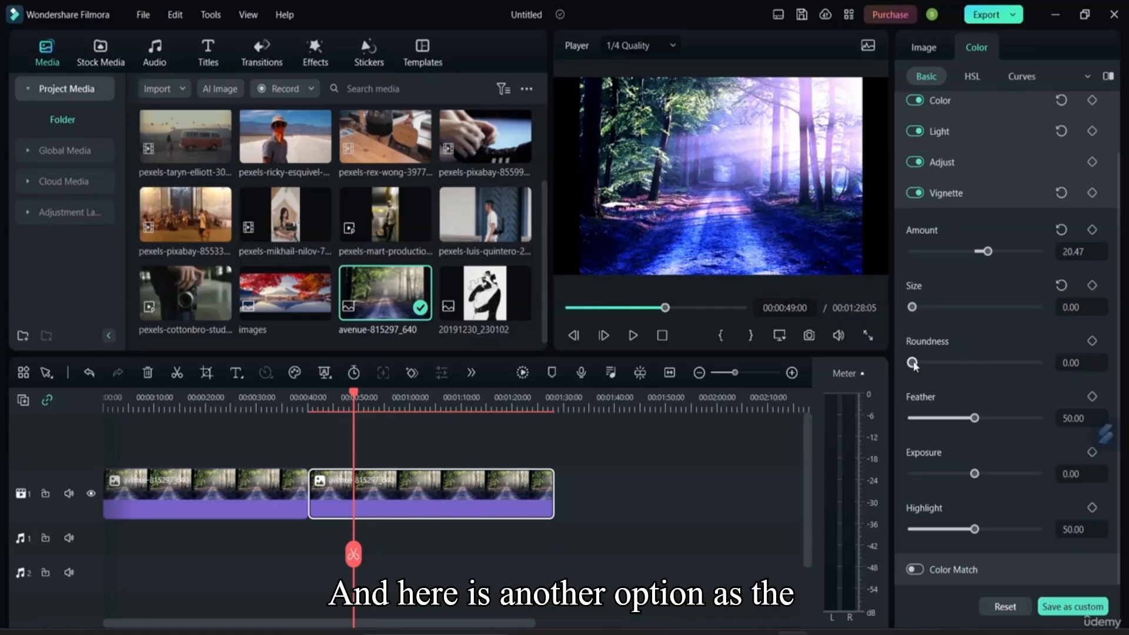
drag(913, 364, 1005, 379)
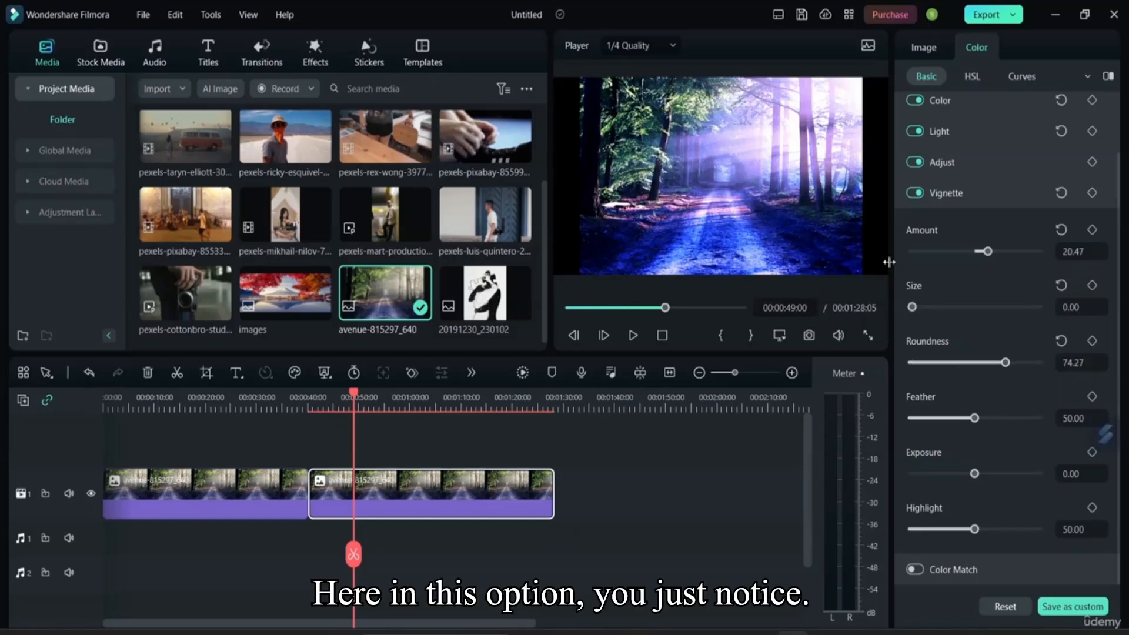
drag(912, 307, 958, 330)
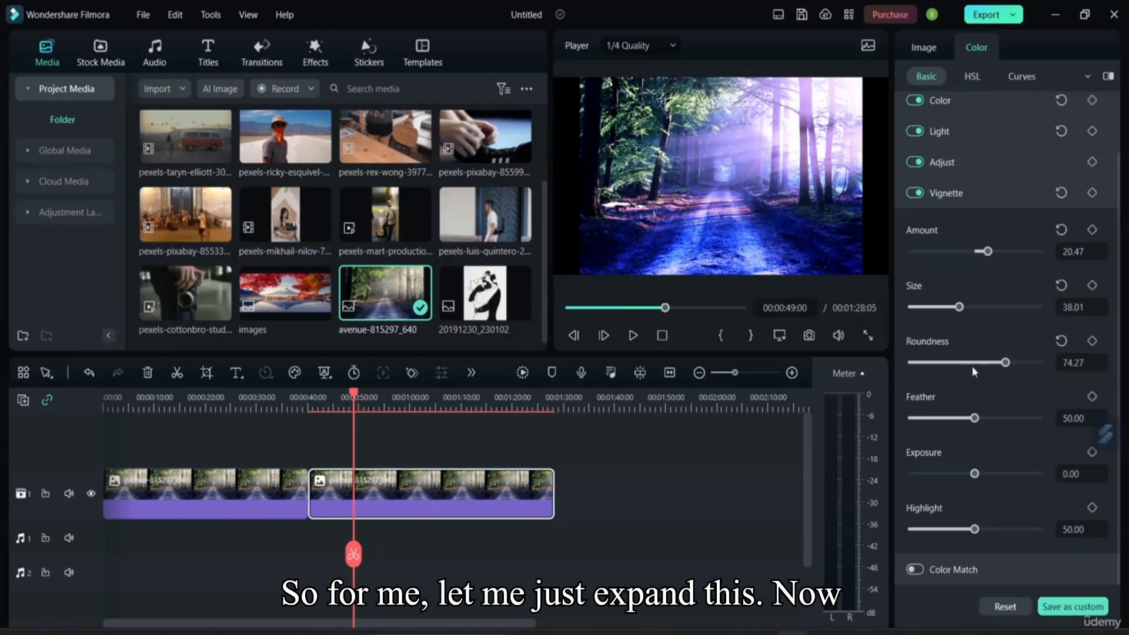
mouse_move(999, 366)
mouse_down()
mouse_move(894, 359)
mouse_move(1010, 373)
mouse_move(915, 365)
mouse_move(915, 352)
mouse_move(1002, 360)
mouse_up()
drag(958, 308, 922, 313)
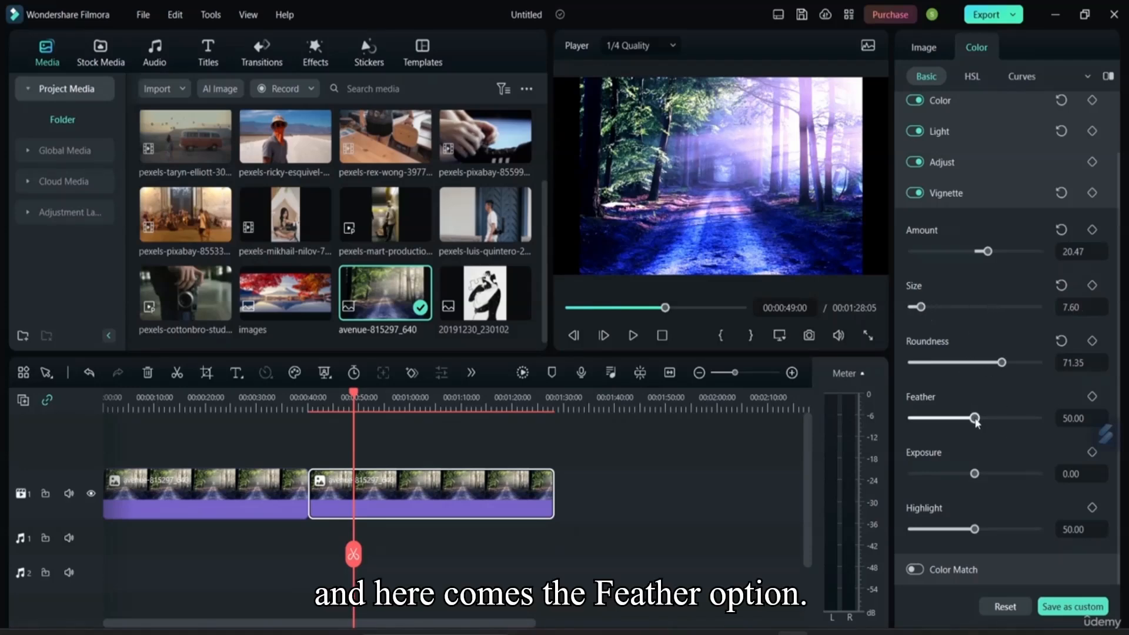
Step: Try higher vignette feather values such as 93.57, then set the feather to 14.62
drag(974, 418, 1032, 421)
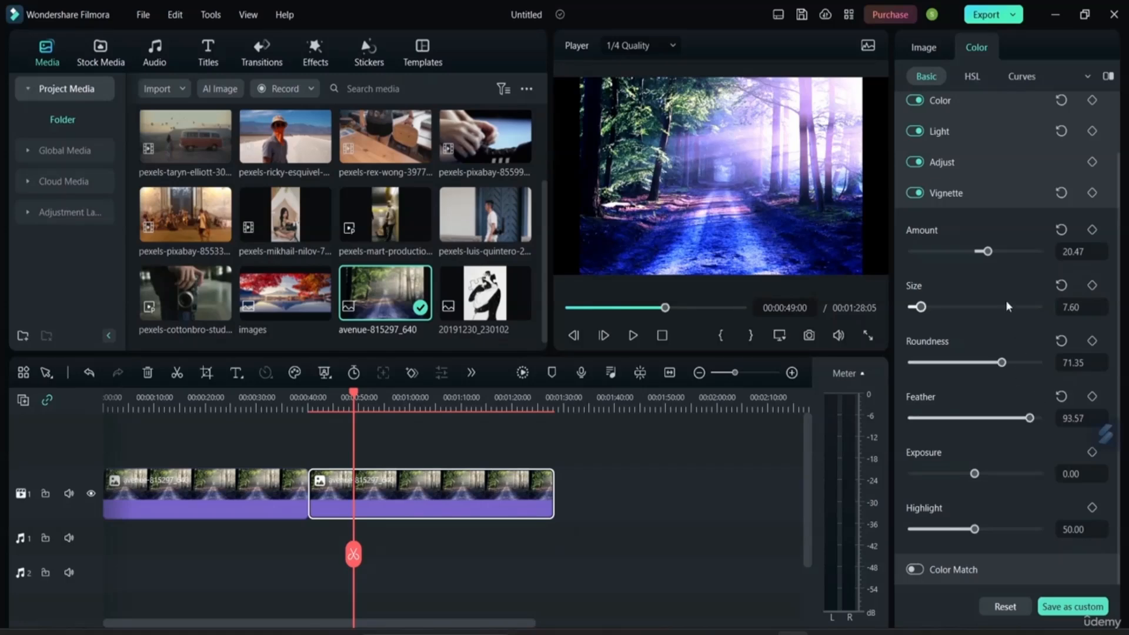
key(ctrl+z)
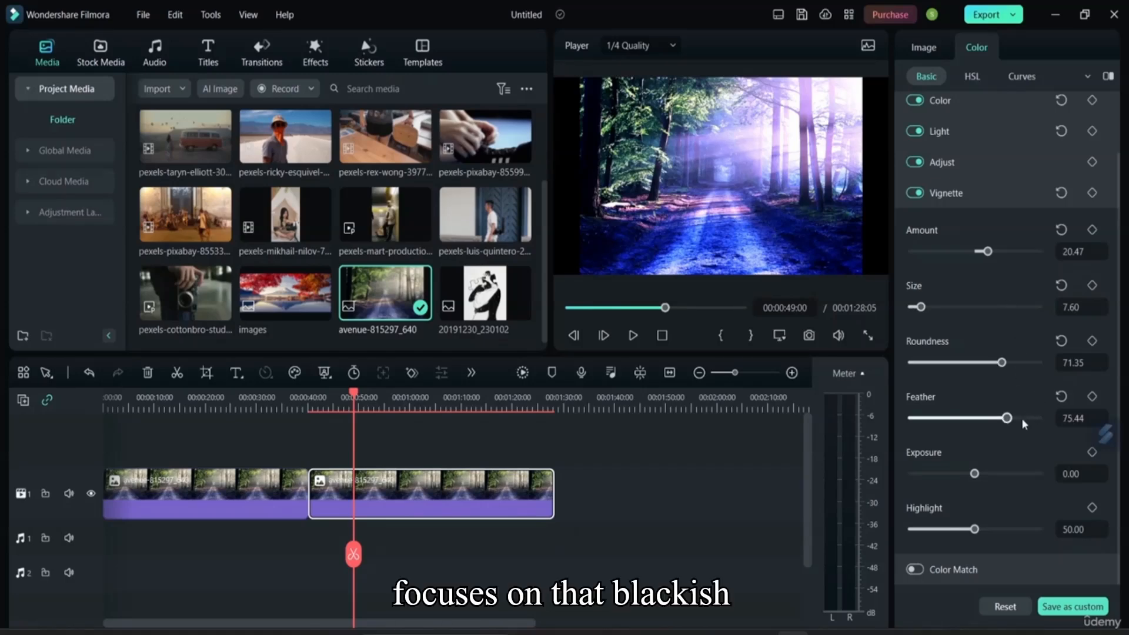
drag(1006, 418, 930, 418)
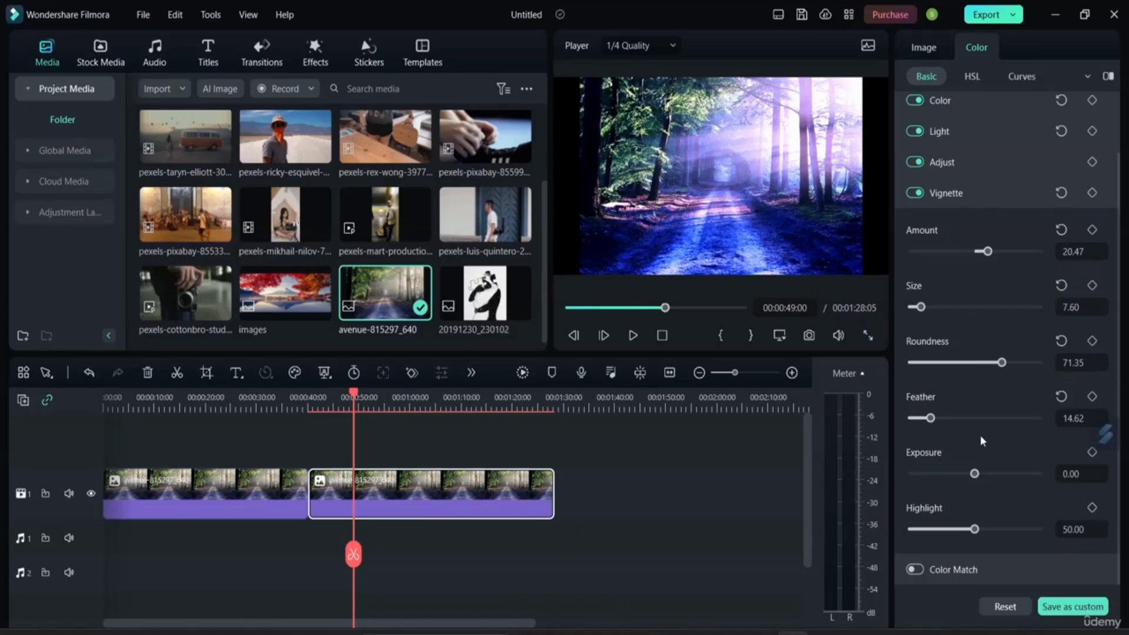
Step: Test vignette exposure at -100 and 100, set exposure to 1.75 and highlight to 77.78, and collapse the Vignette settings
drag(976, 477, 894, 463)
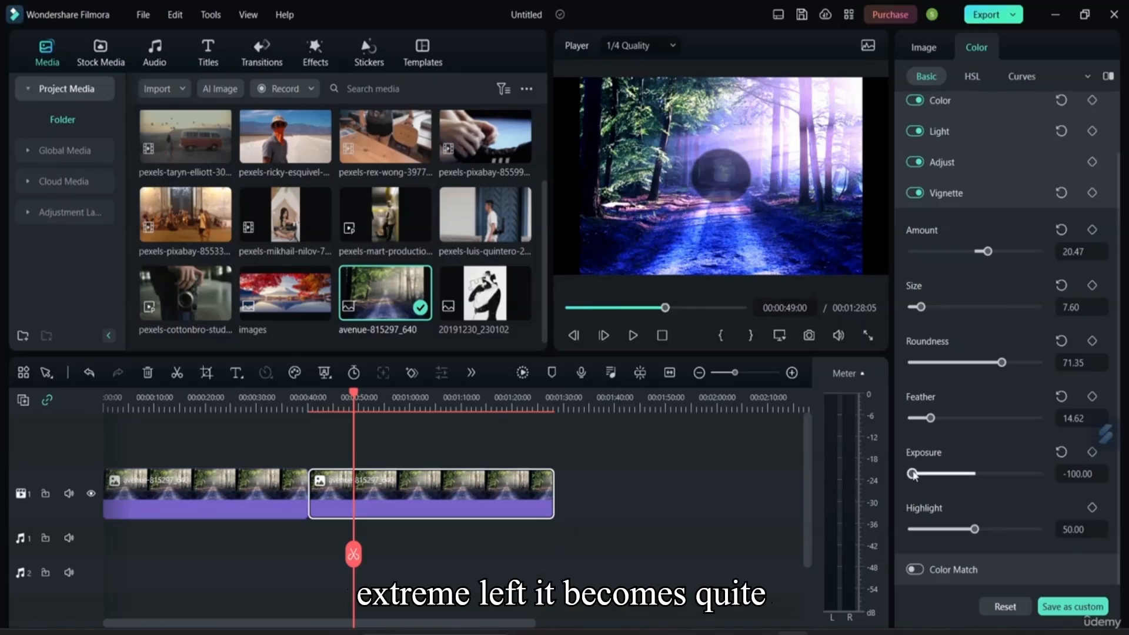
drag(912, 474, 1039, 473)
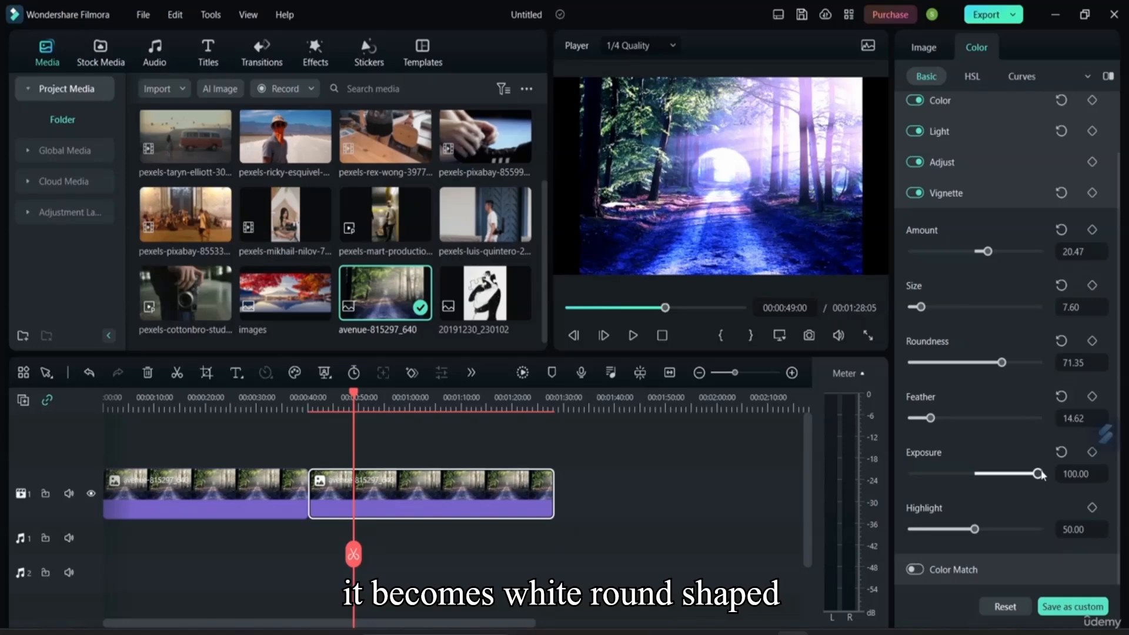
drag(1040, 475, 977, 476)
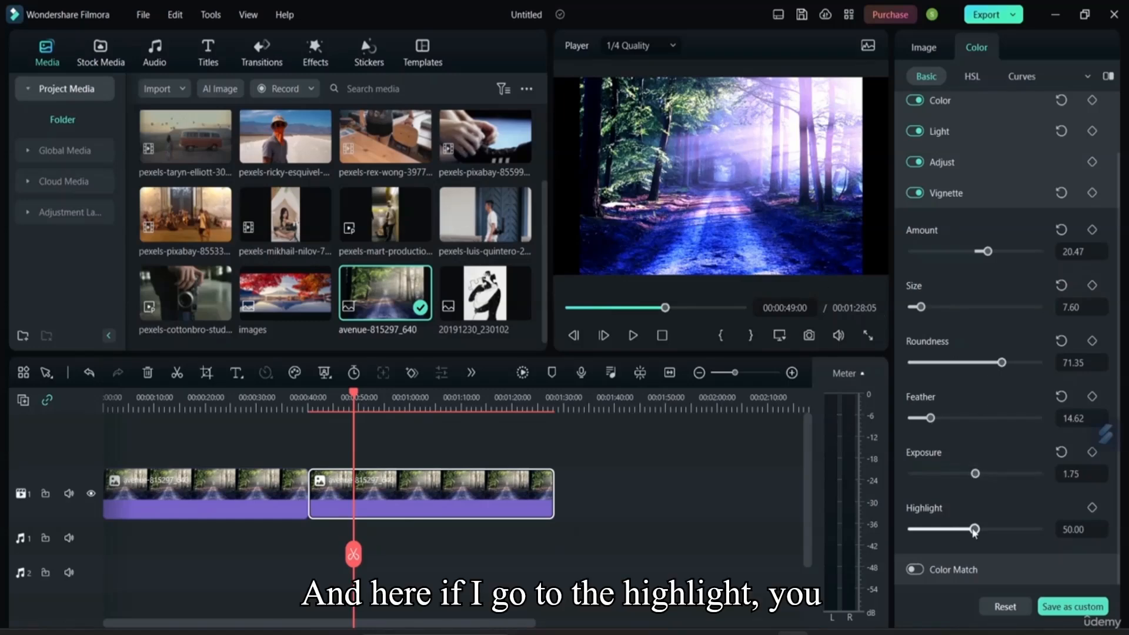
drag(975, 529, 1010, 531)
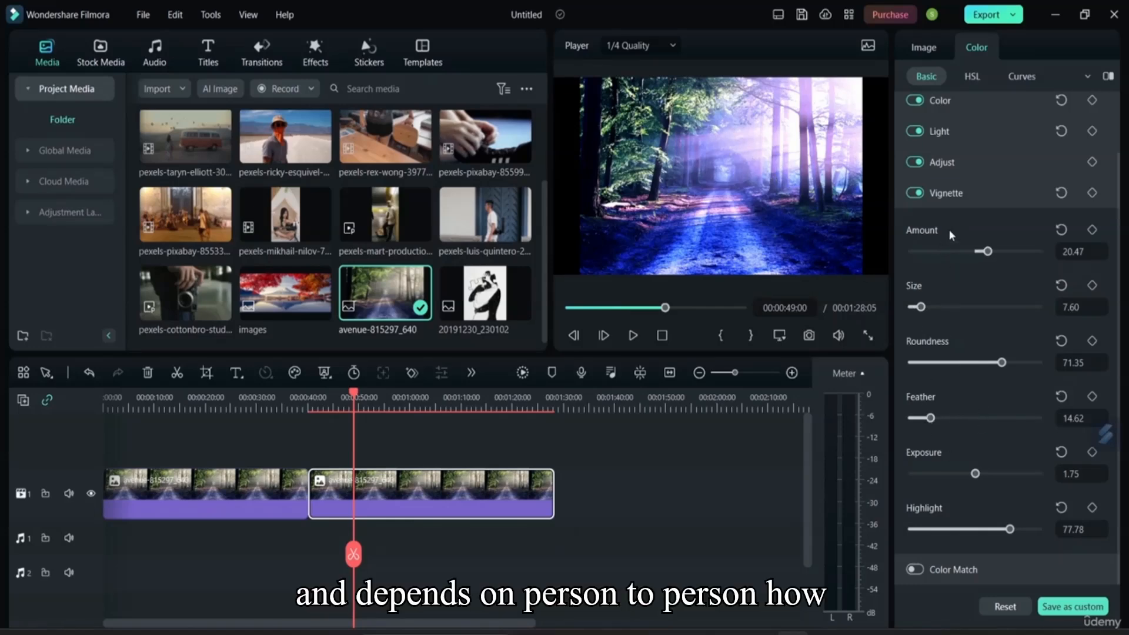
click(956, 196)
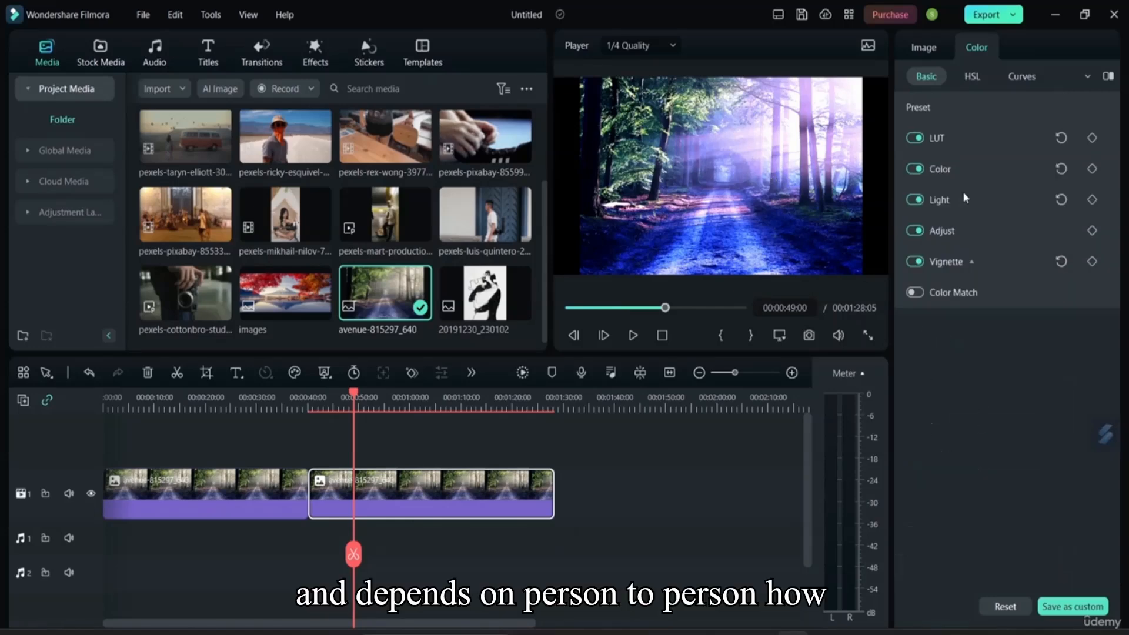
Step: Enable Color Match for the second clip and open its comparison view
click(956, 294)
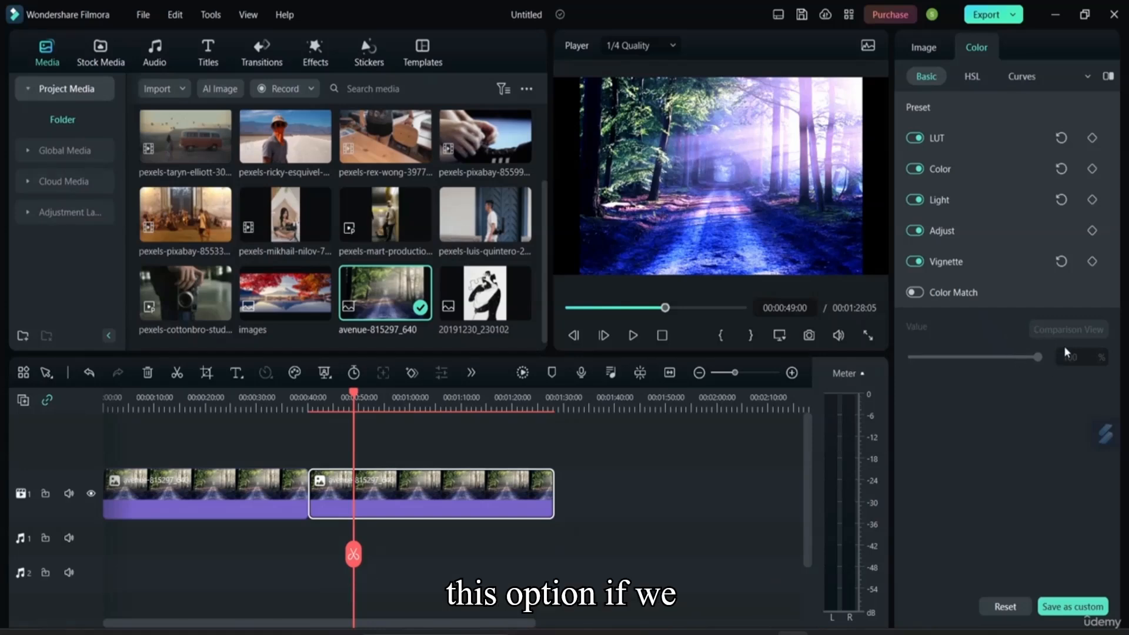
click(917, 292)
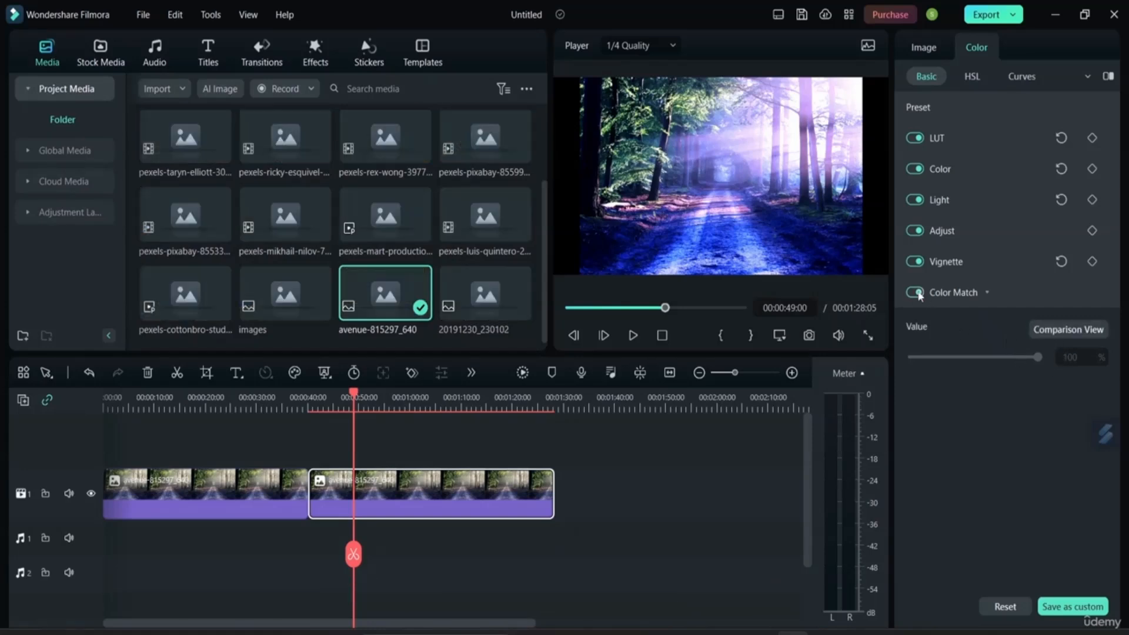
click(1046, 333)
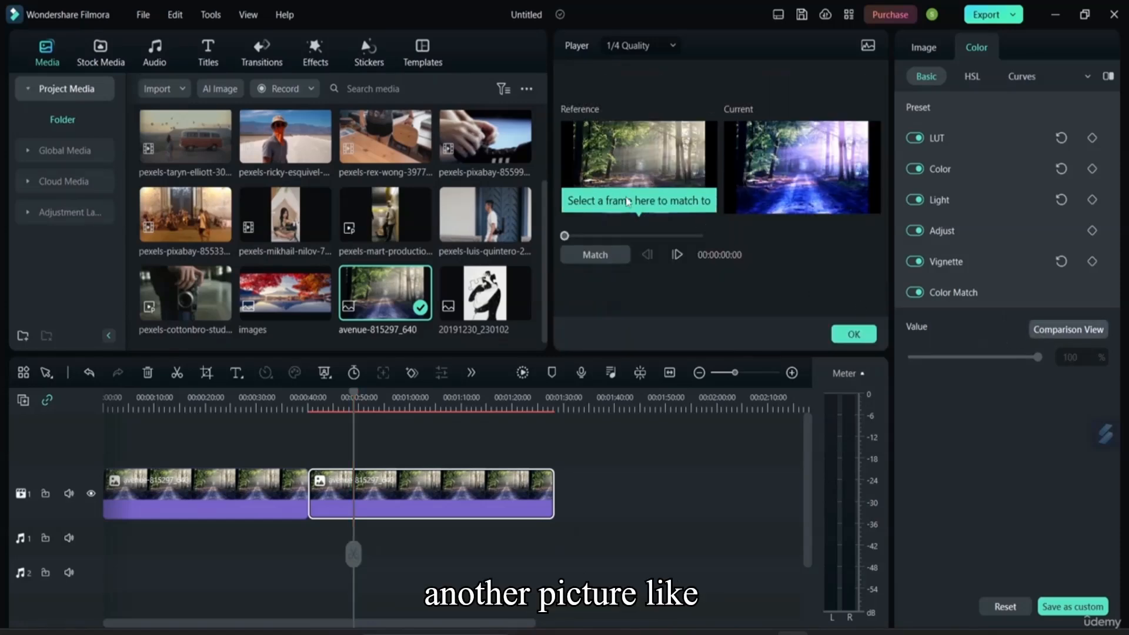
Step: Compare reference frames from both clips with the current frame, then close the comparison view without matching
drag(564, 236, 611, 237)
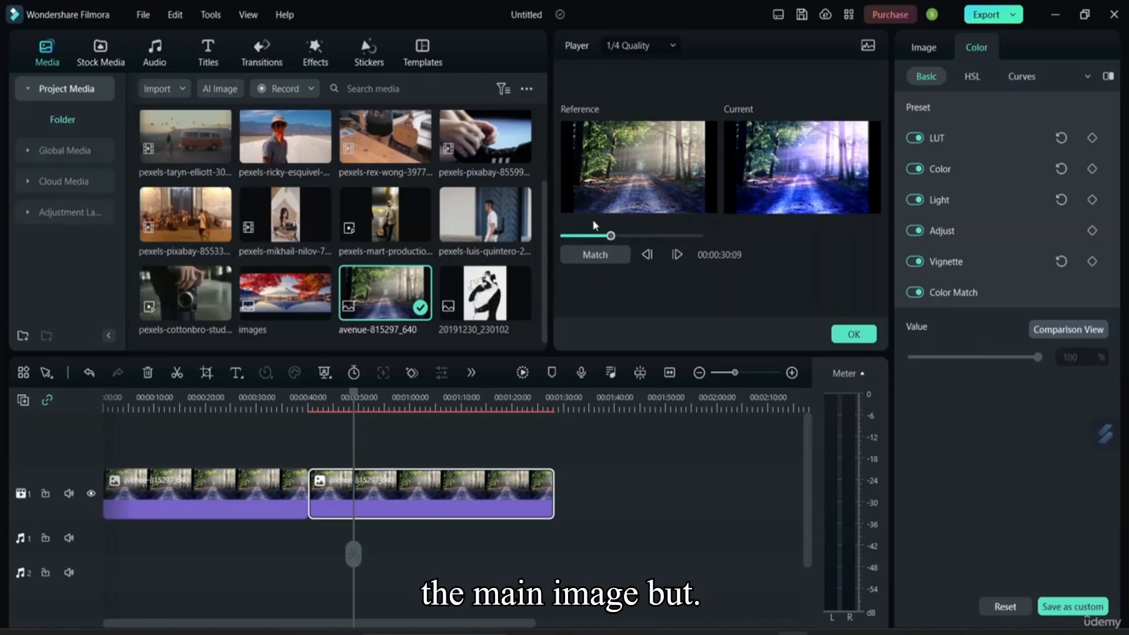
drag(590, 241, 625, 238)
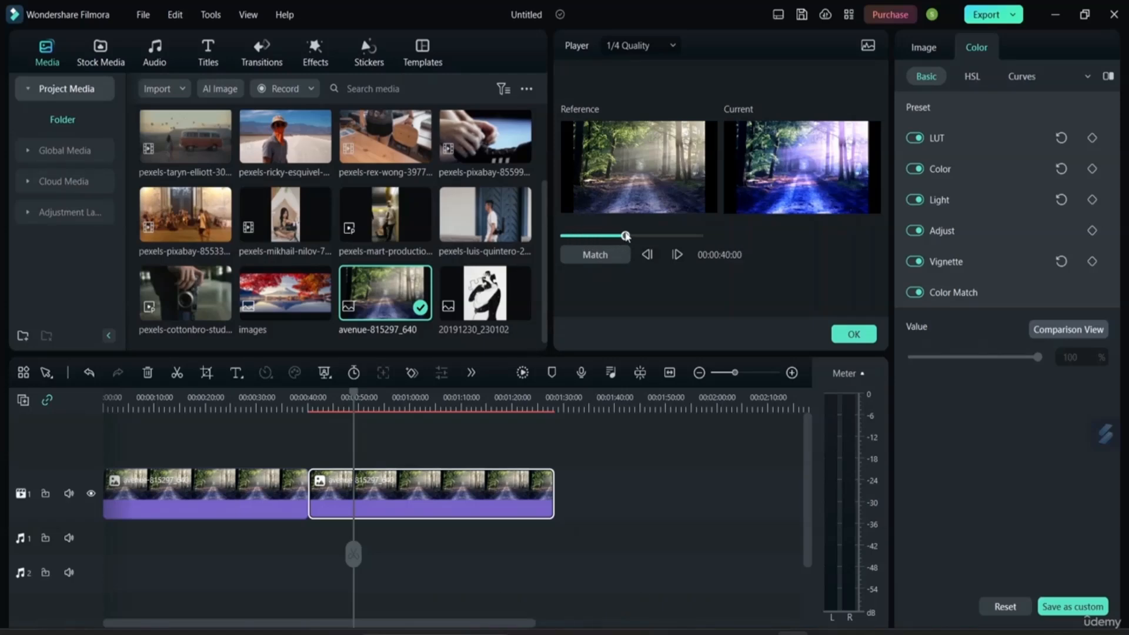
click(645, 236)
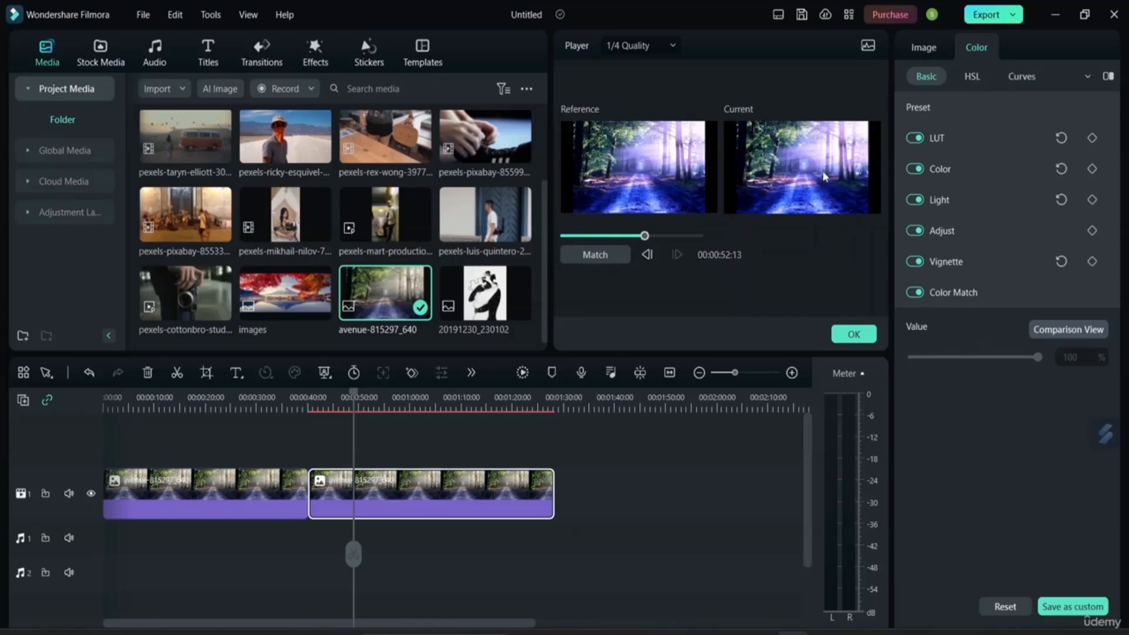
click(601, 237)
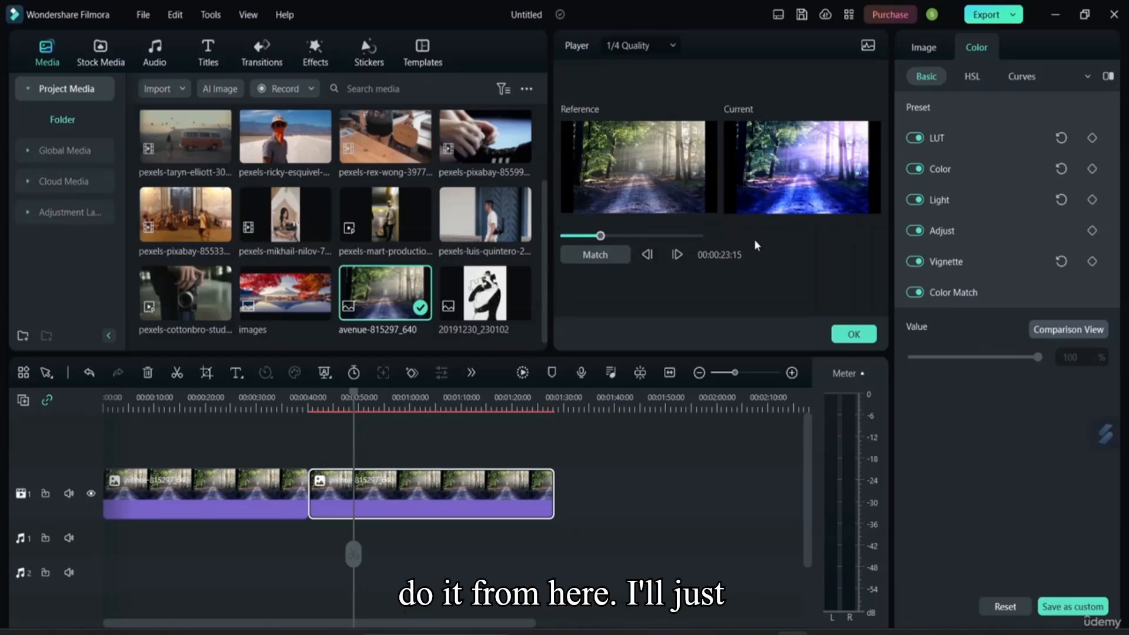
click(852, 334)
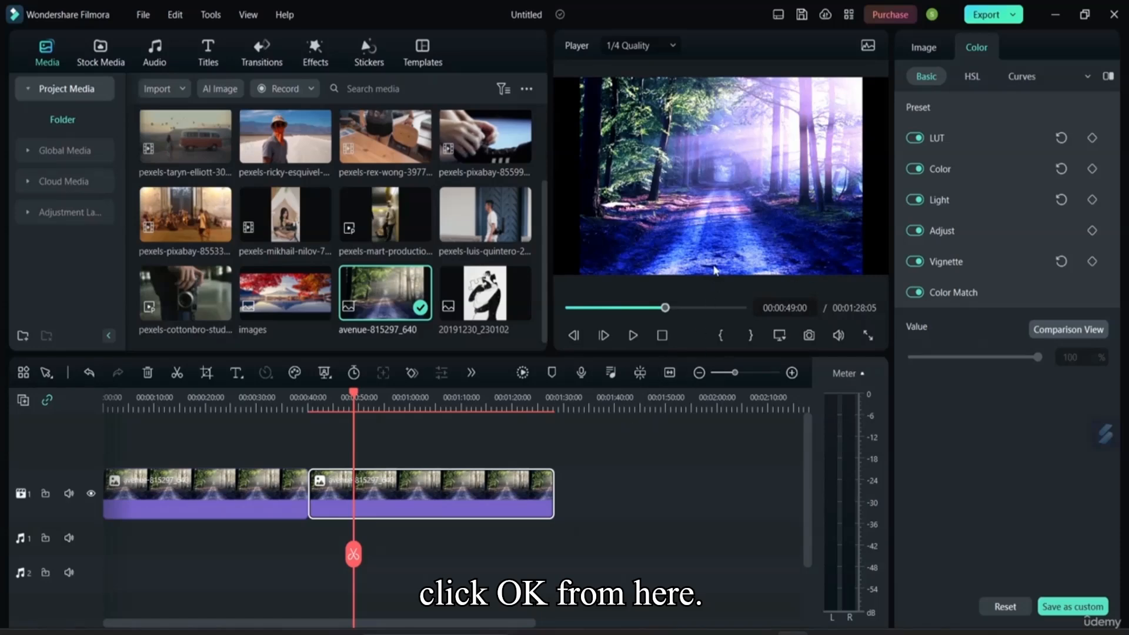
Step: Reposition the second clip's image in the preview, enlarge it to 104.84% scale, and show its Transform settings
click(717, 226)
mouse_move(716, 227)
mouse_down()
mouse_move(696, 218)
mouse_move(705, 215)
mouse_up()
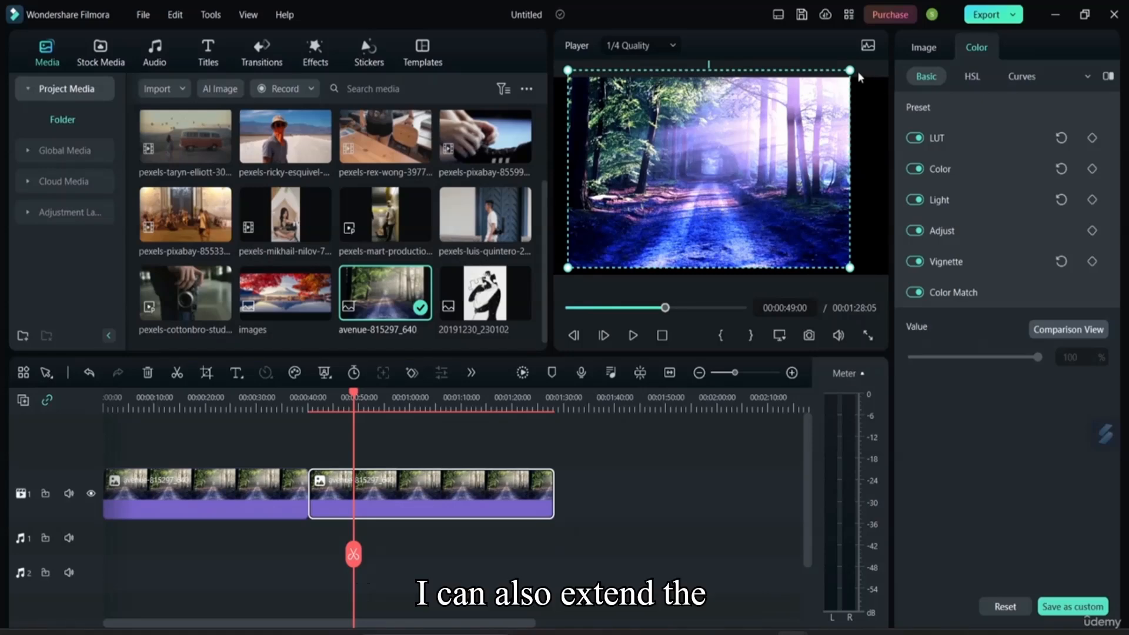
drag(850, 70, 863, 62)
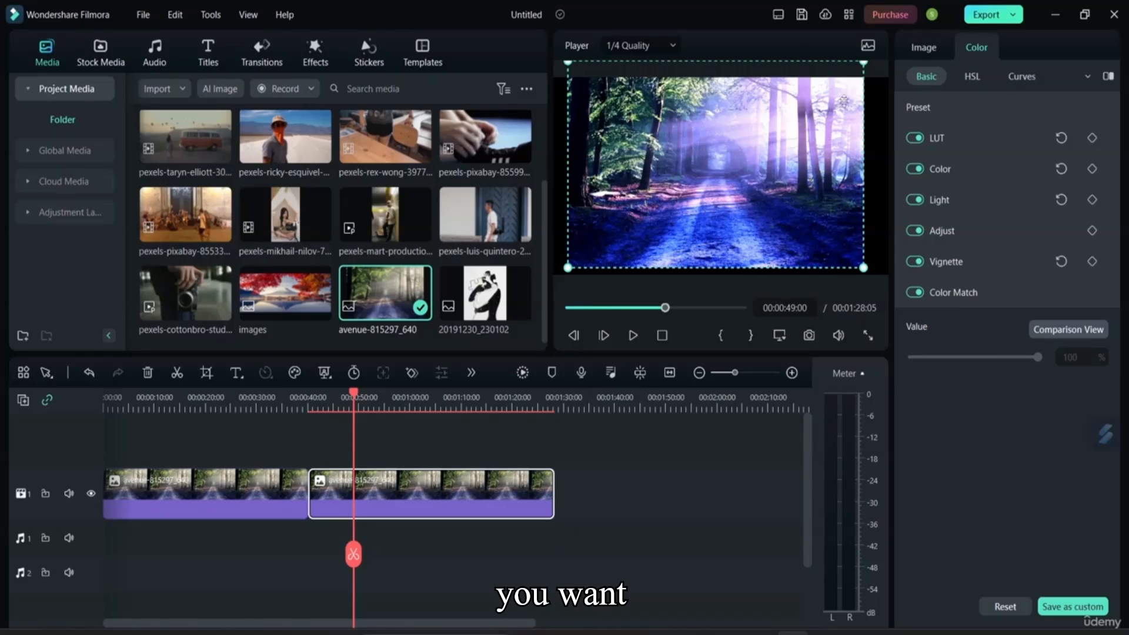
click(924, 50)
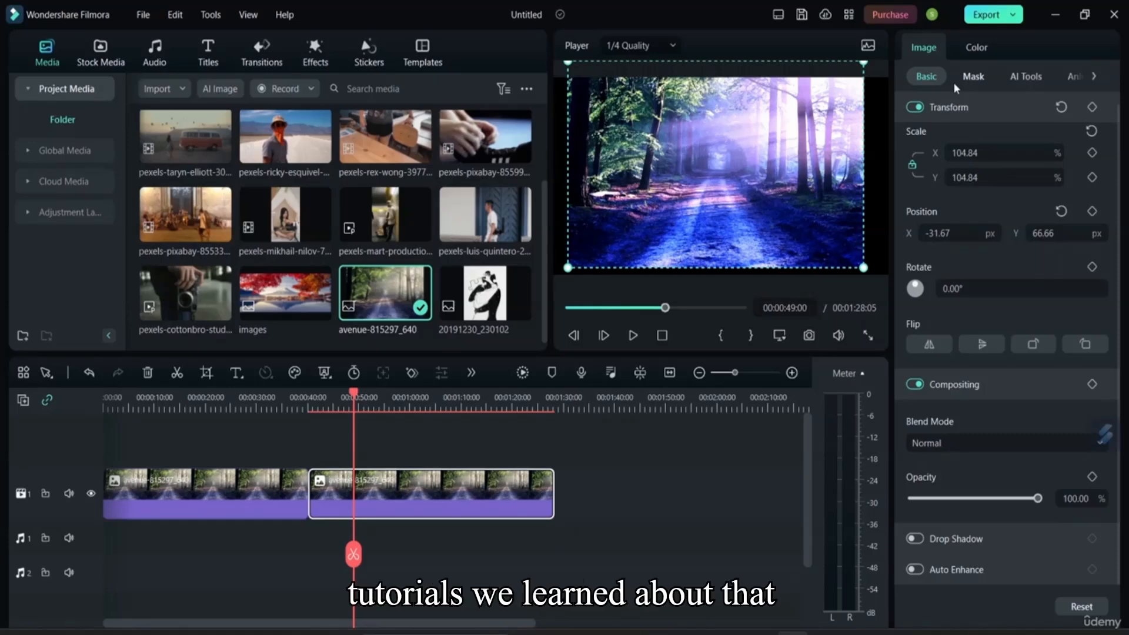
Step: Return to the color settings, open the HSL adjustments, and set the red hue to -56.73
click(976, 46)
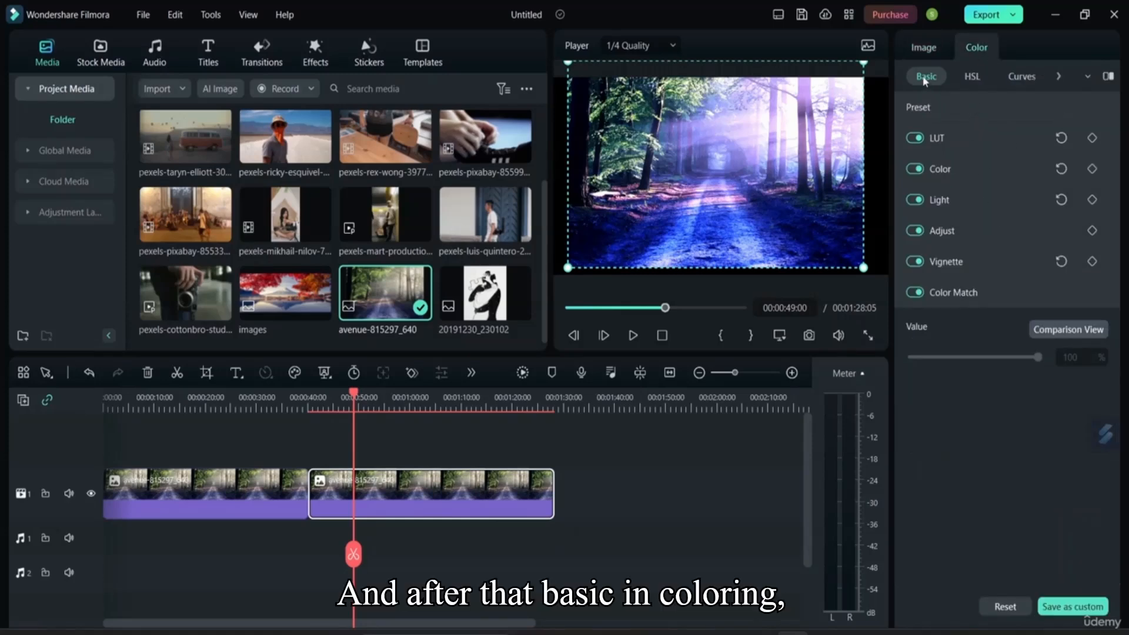
click(973, 78)
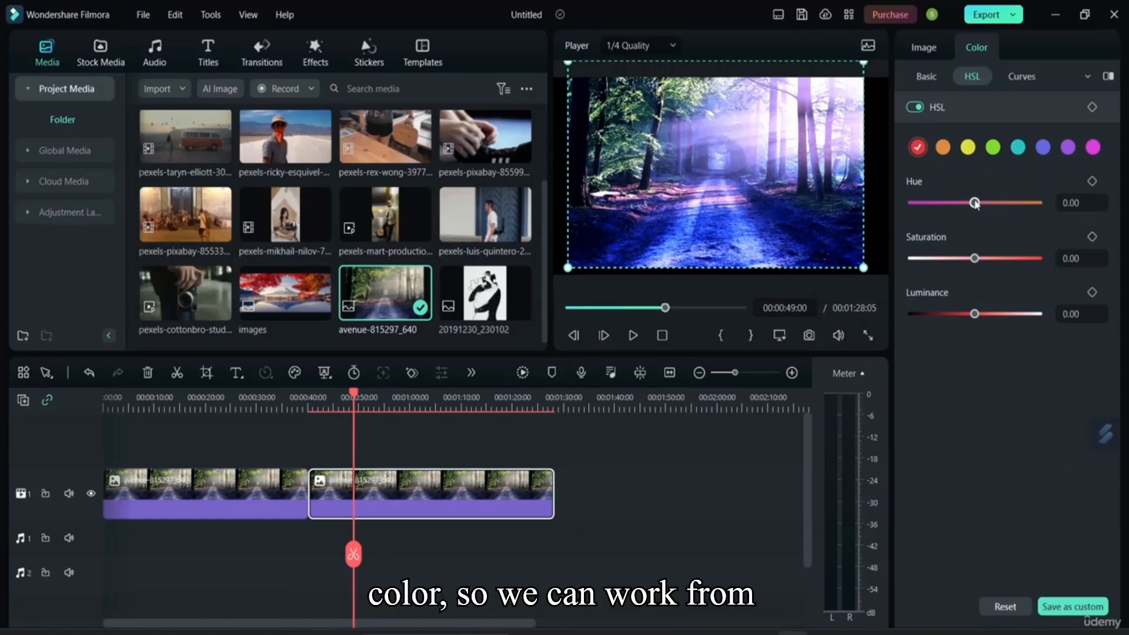
drag(974, 203, 938, 203)
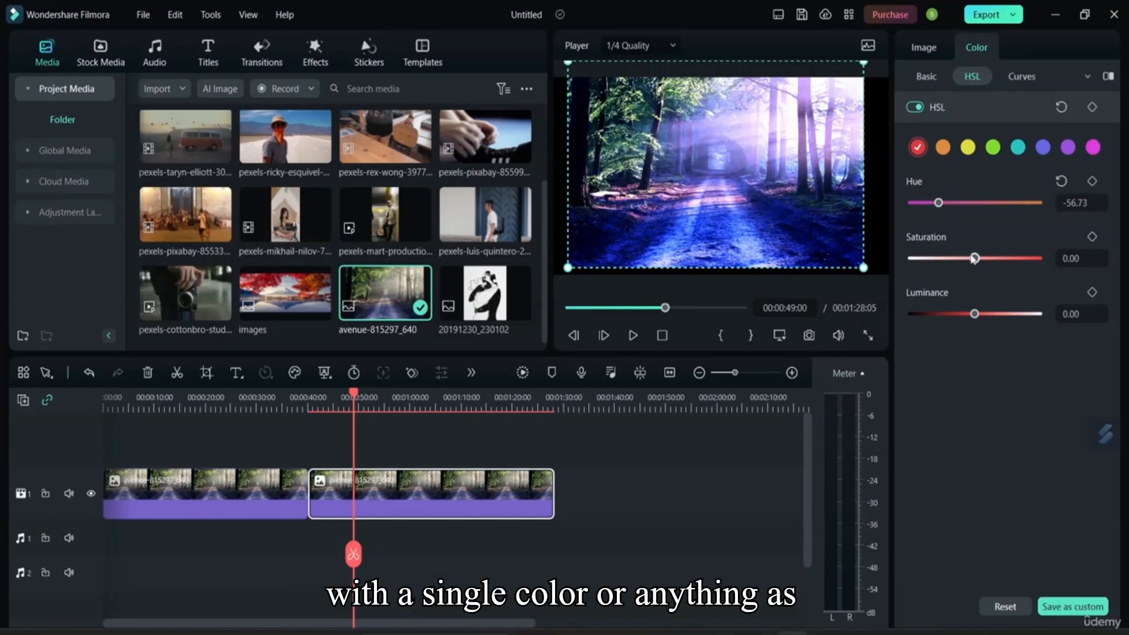
Step: Set the second forest clip's red saturation to 48.54 and its red hue to 50.88
drag(976, 263, 1005, 267)
click(880, 183)
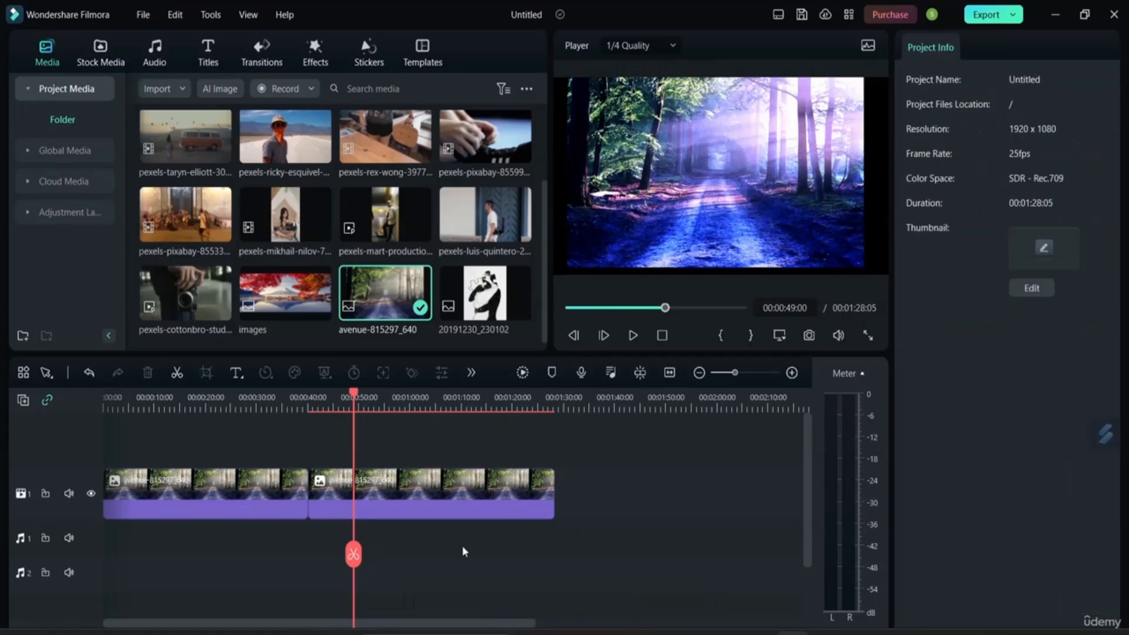
click(402, 505)
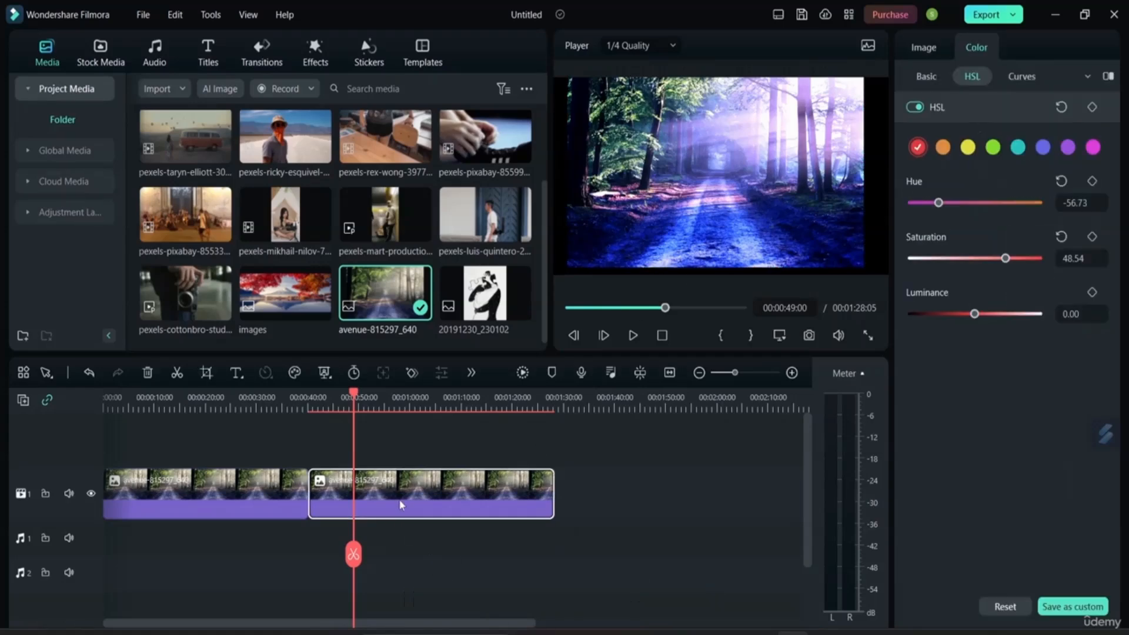
click(975, 202)
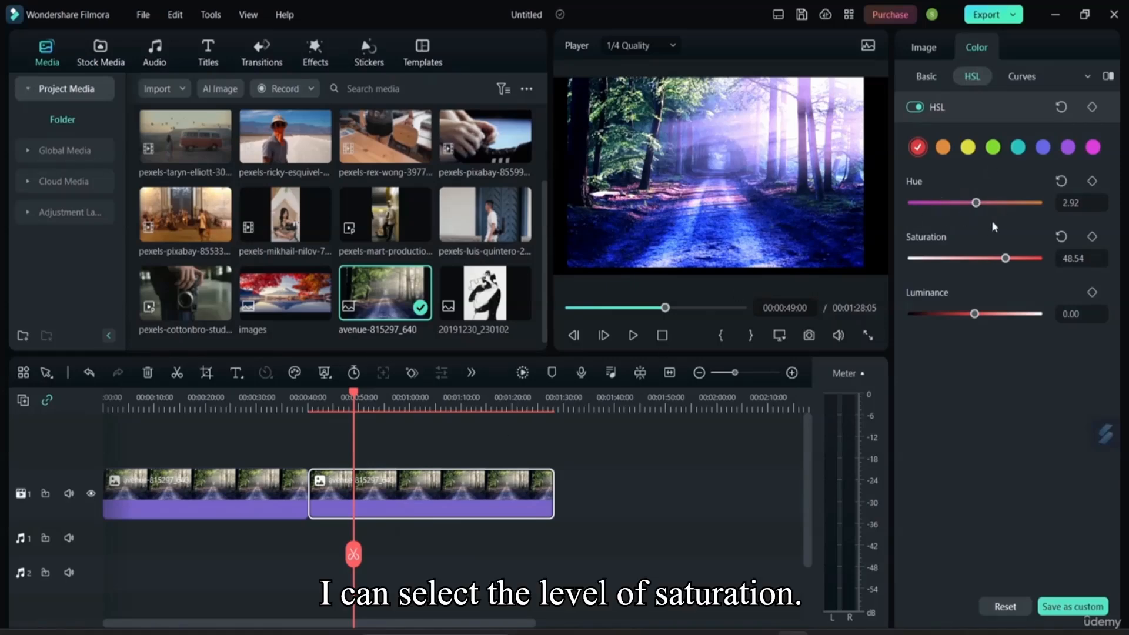
click(1007, 202)
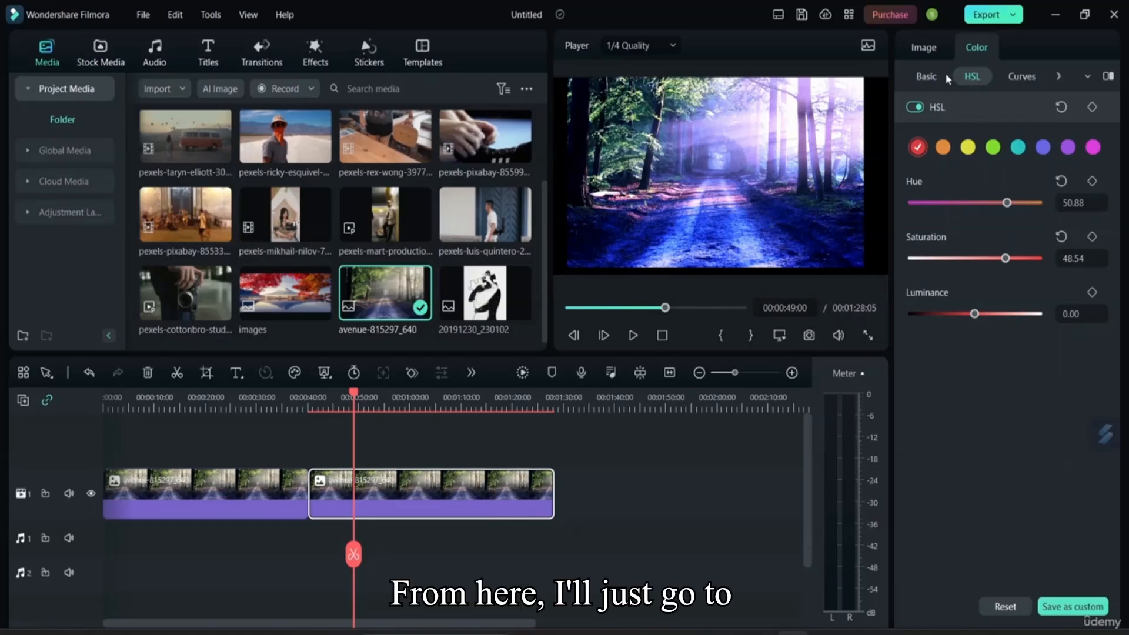
Step: Turn off Color Match for the second forest clip and recenter its image in the preview at position X 0.00, Y 0.00 px
click(928, 77)
click(915, 292)
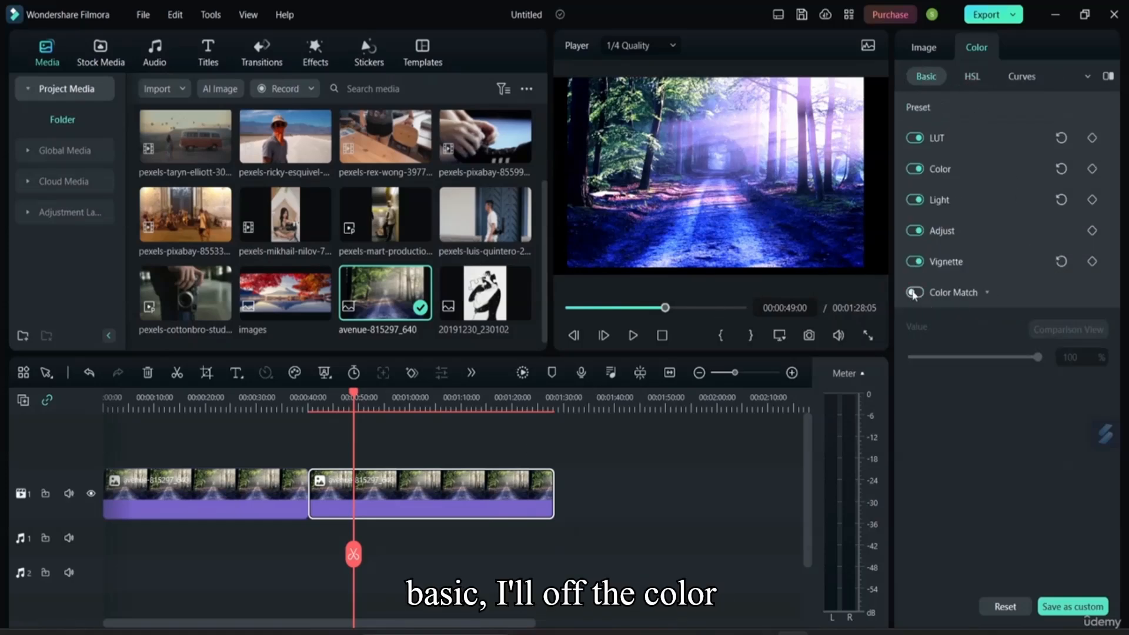
click(729, 247)
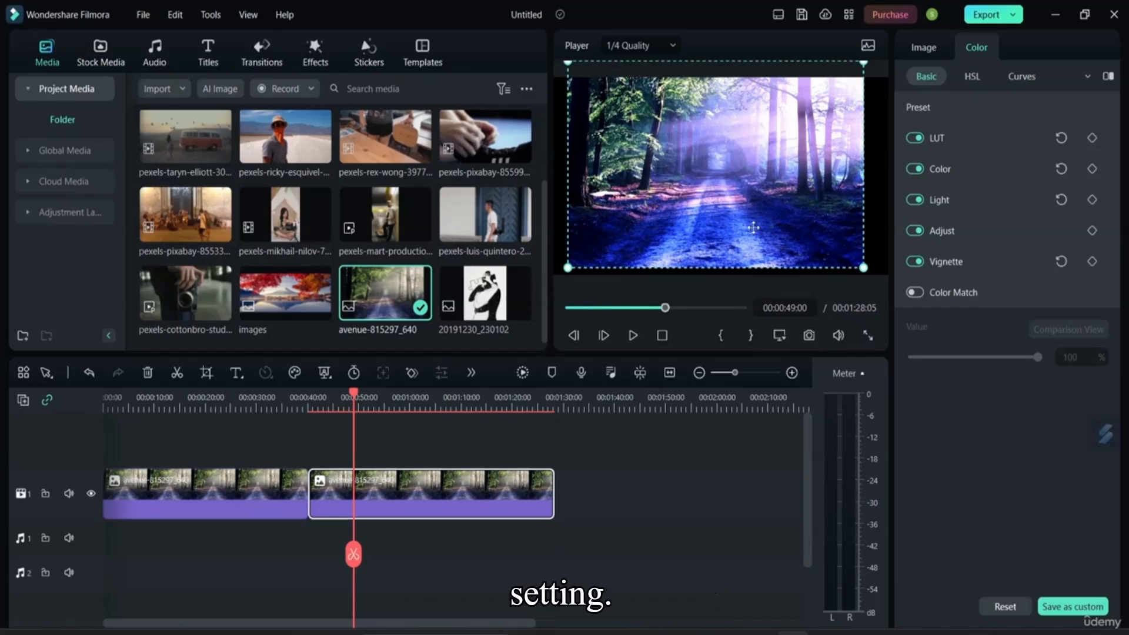
mouse_move(673, 168)
mouse_down()
mouse_move(650, 185)
mouse_move(499, 448)
mouse_move(698, 202)
mouse_move(684, 158)
mouse_move(680, 175)
mouse_up()
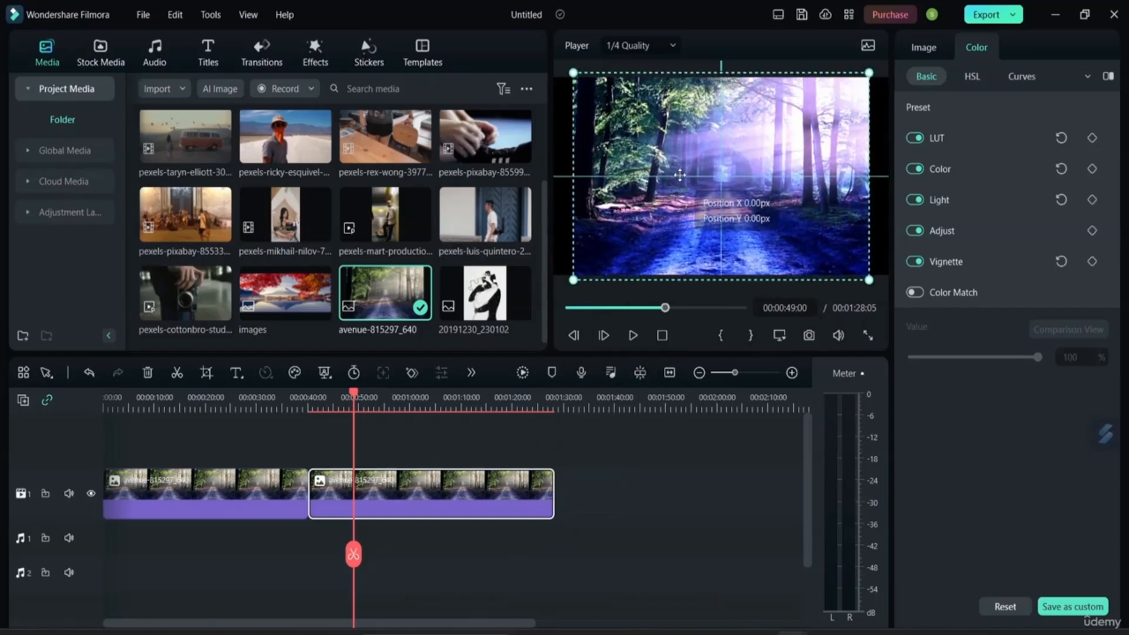
Step: Return to the HSL adjustments and set the red luminance to -100.00 and the red saturation to 28.65
click(971, 77)
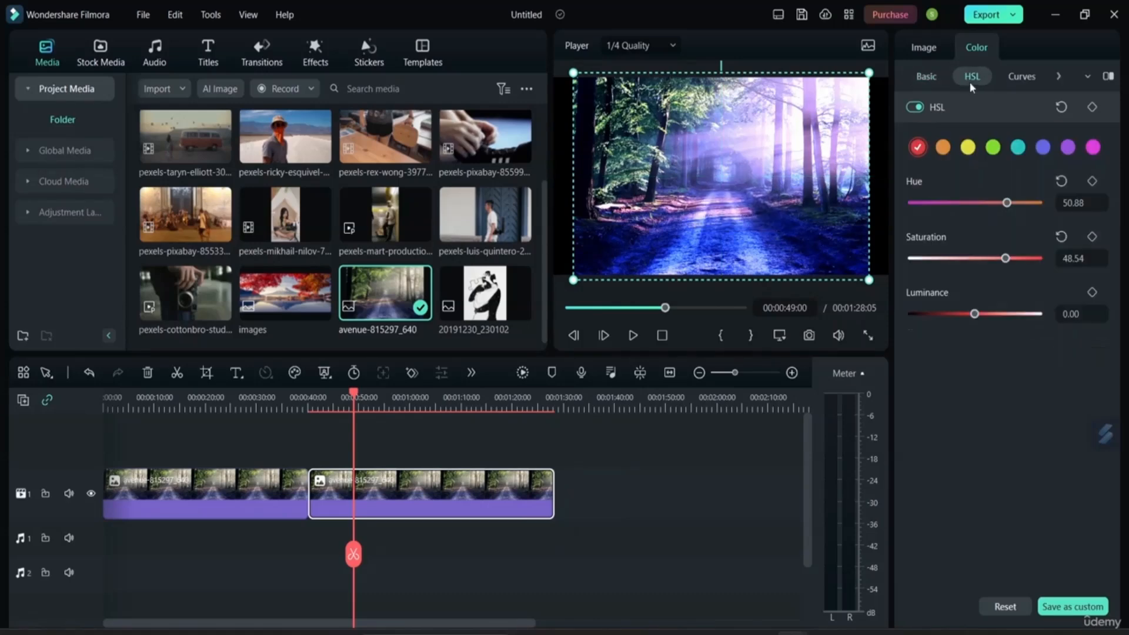
drag(974, 314, 911, 315)
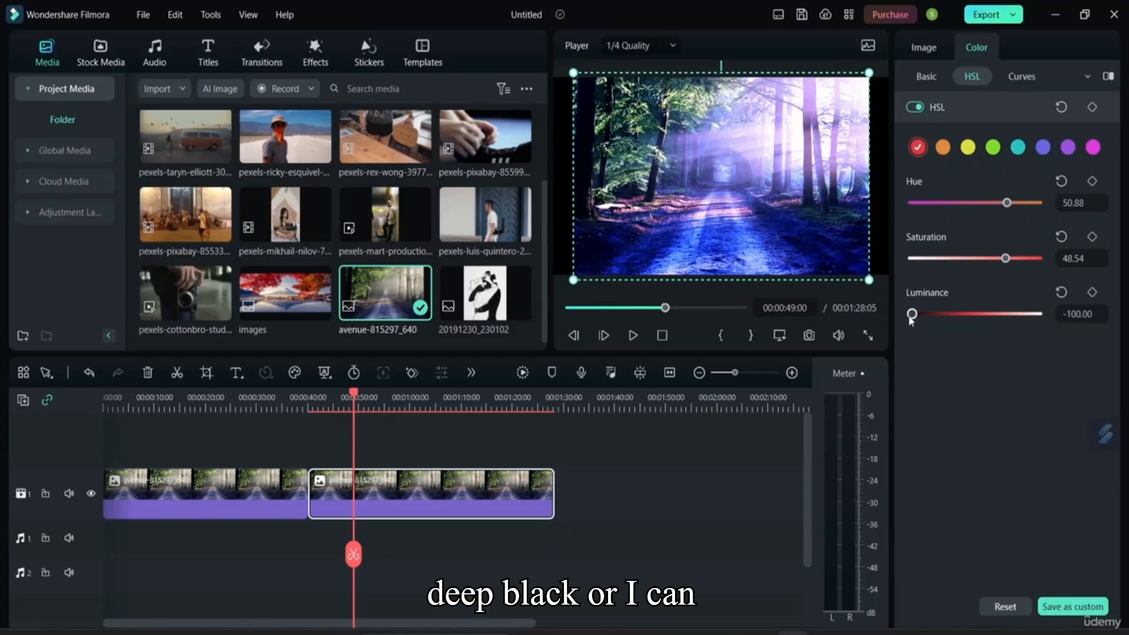
mouse_move(1004, 258)
mouse_down()
mouse_move(904, 260)
mouse_move(992, 258)
mouse_up()
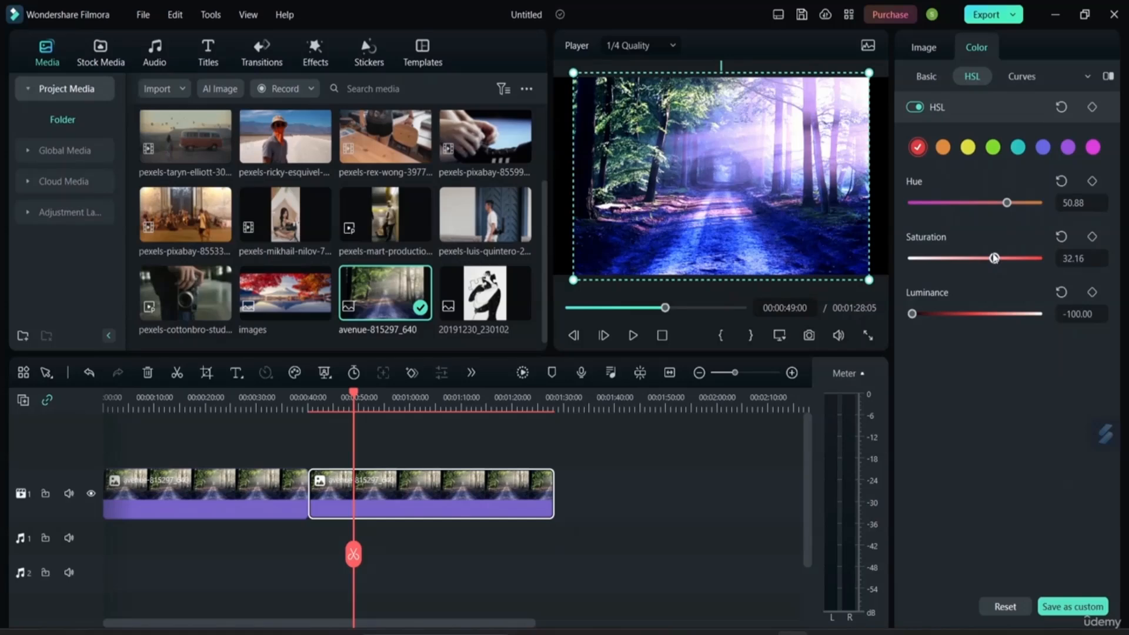
Step: Switch the HSL adjustment to the green range and shift its hue strongly toward yellow
click(941, 149)
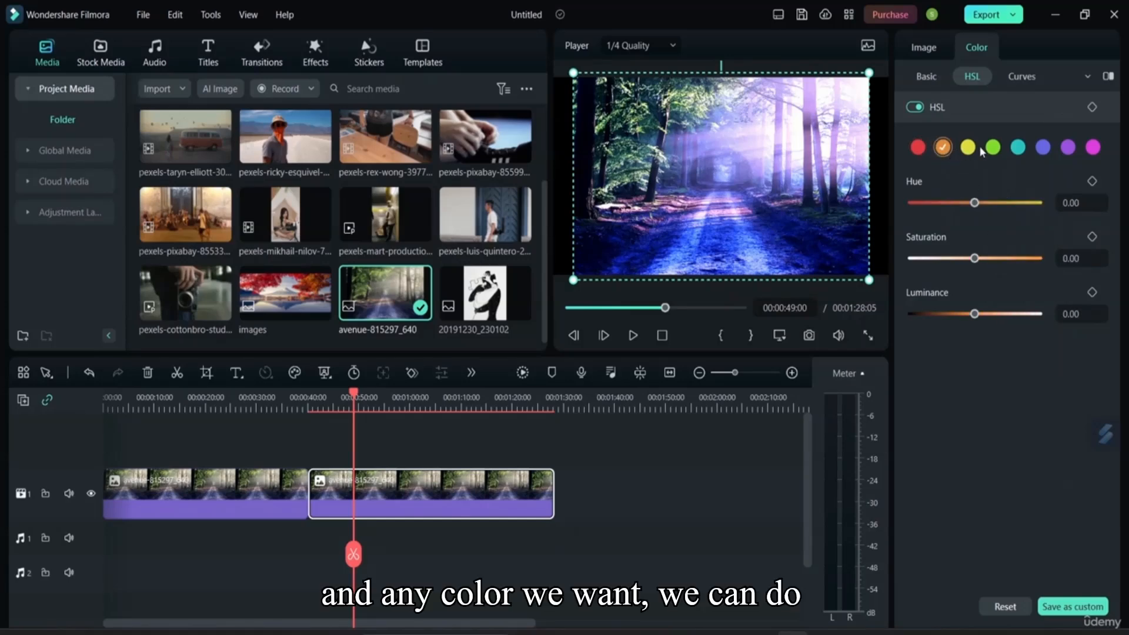
click(917, 148)
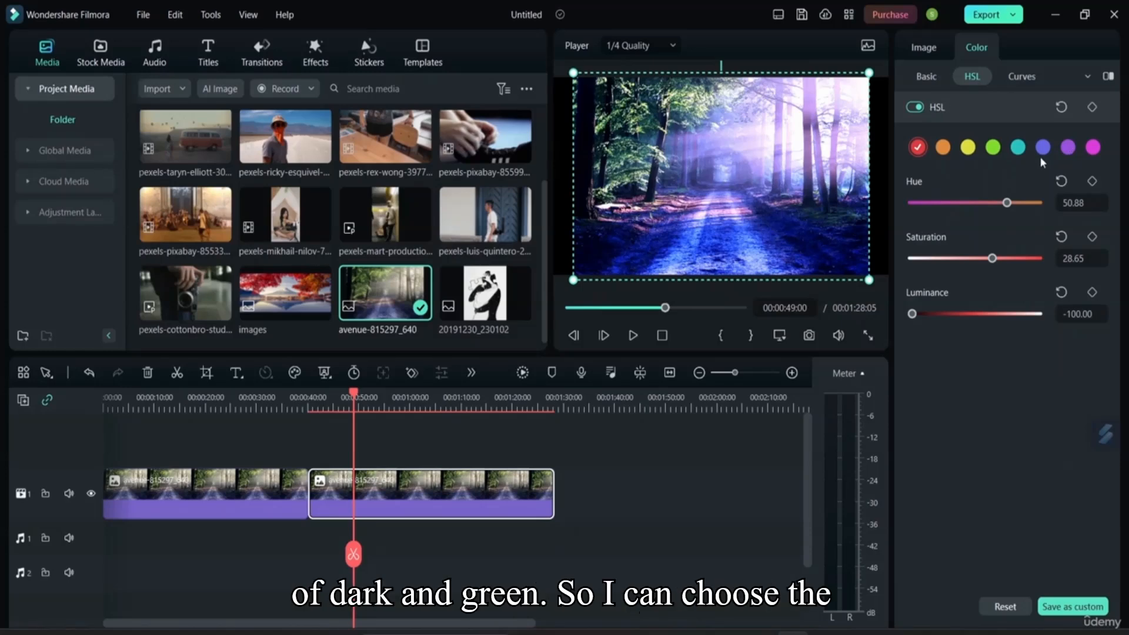
click(995, 148)
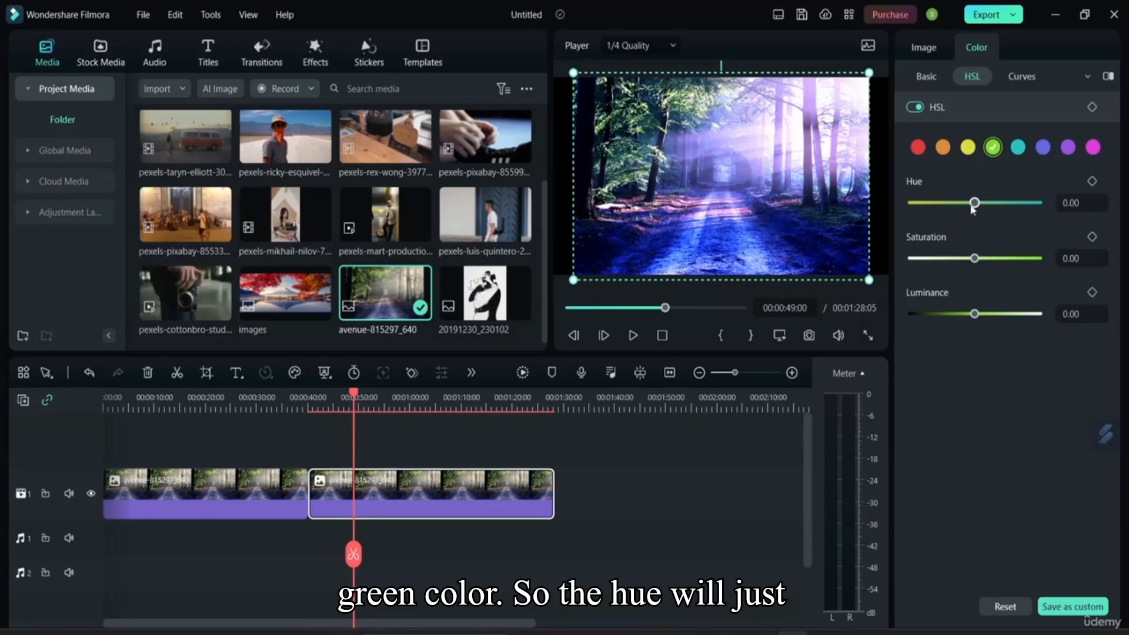
drag(973, 204, 917, 204)
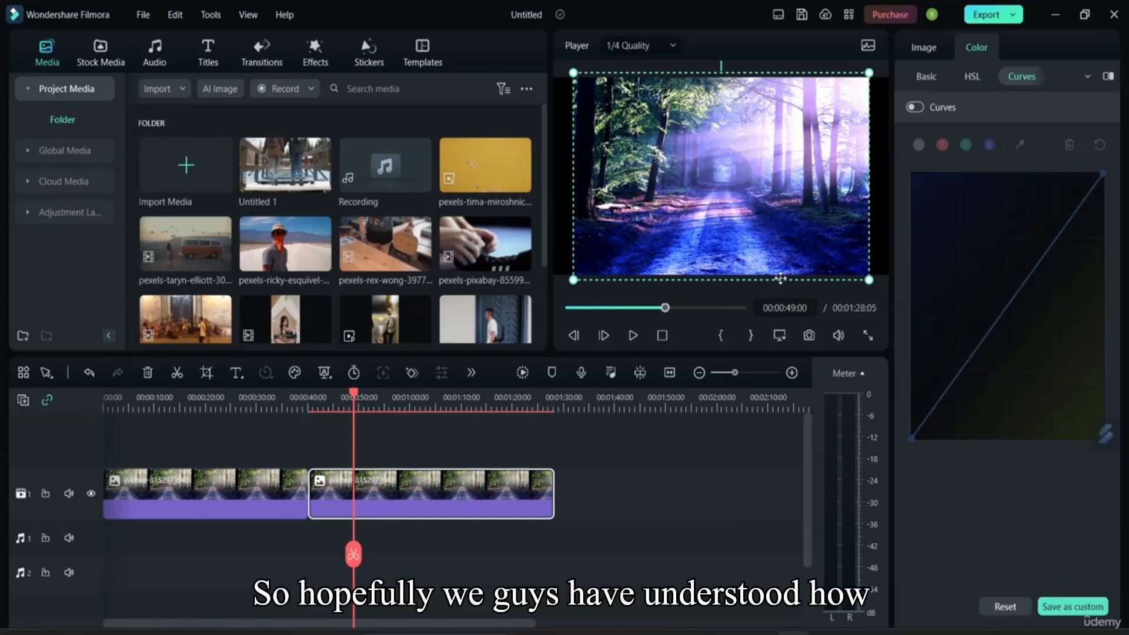
Step: Find the desert video of the walking man in the project media and add it on a track above the forest clips
scroll(351, 267, down, 3)
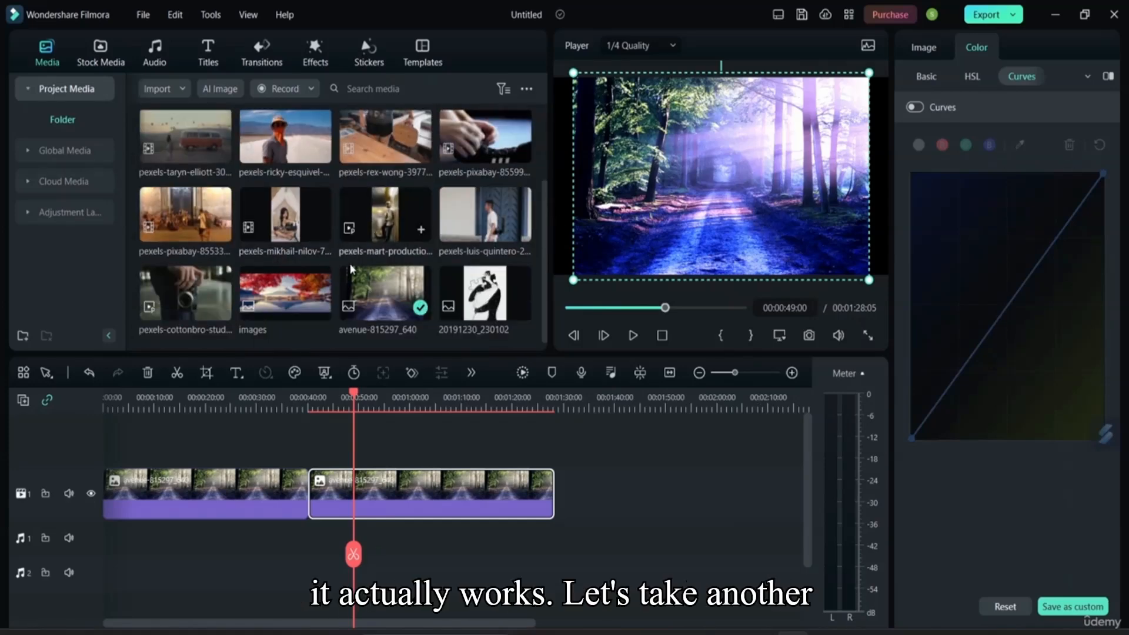
scroll(311, 268, up, 3)
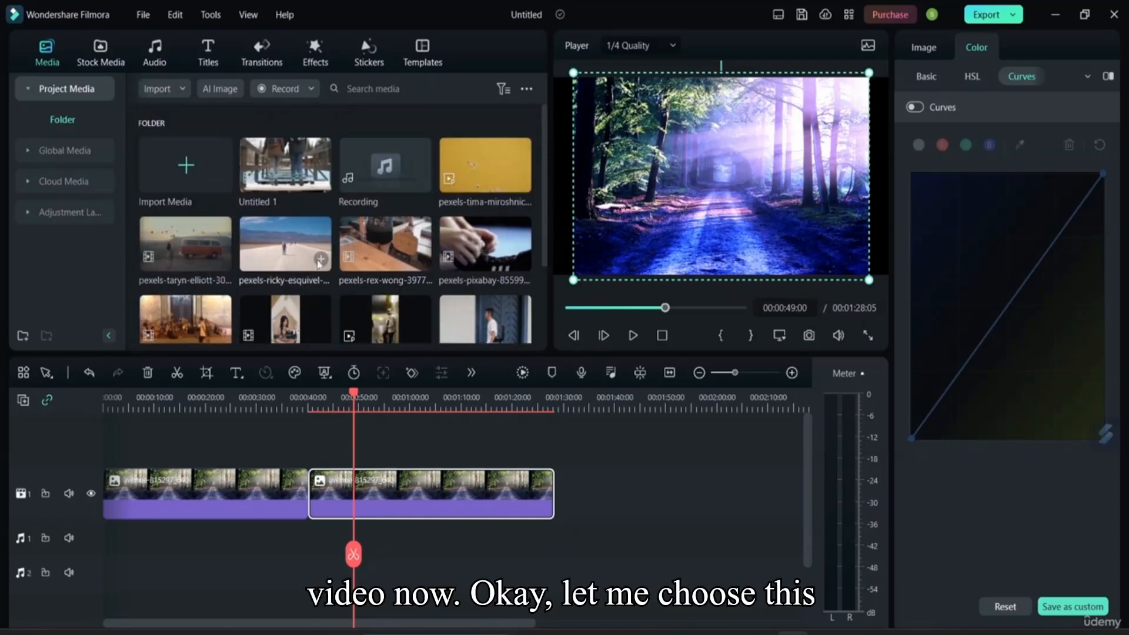
double_click(285, 254)
drag(284, 254, 141, 461)
Step: Cut both forest image clips from the timeline, leaving only the desert video
click(154, 550)
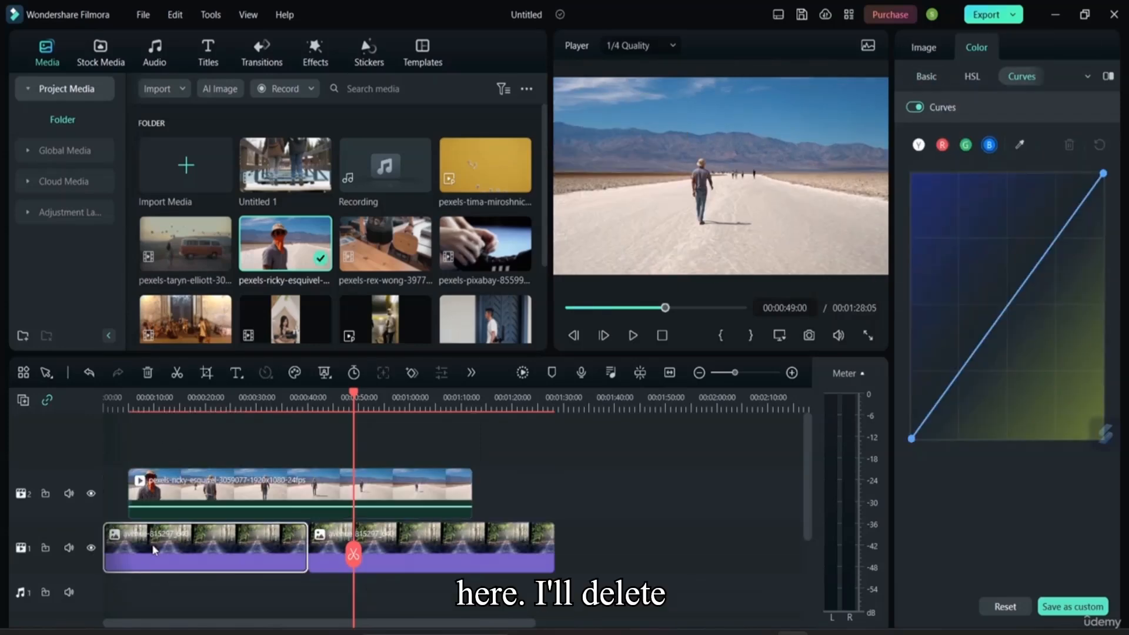
right_click(152, 546)
click(297, 96)
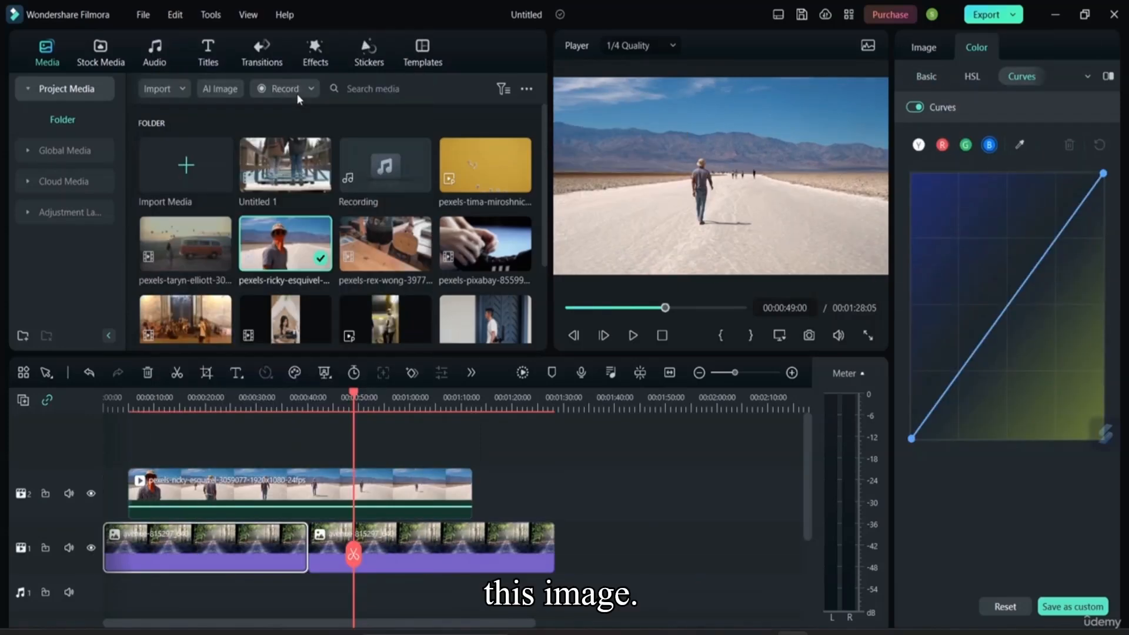
click(390, 548)
right_click(390, 548)
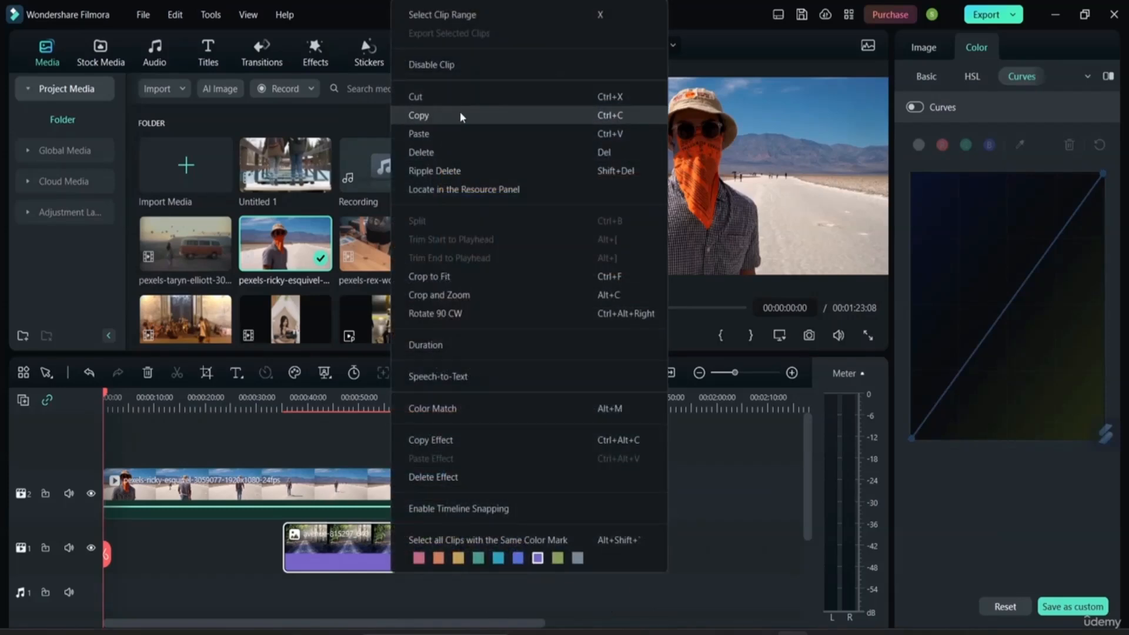
click(467, 95)
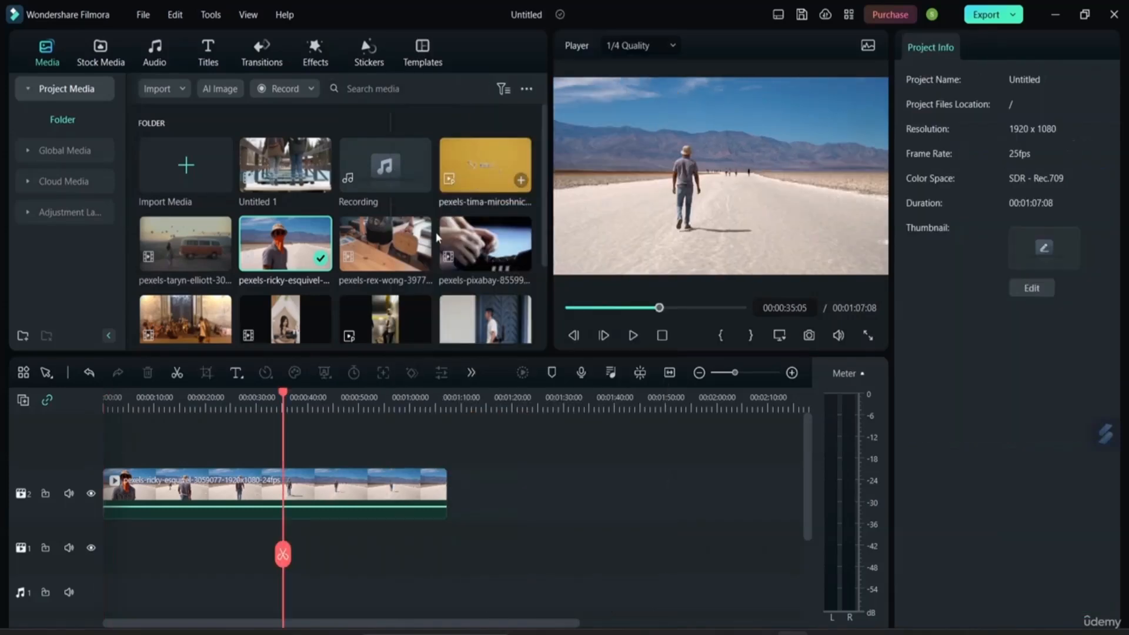
Step: Apply the Cyberpunk 2 LUT to the desert video clip
click(208, 498)
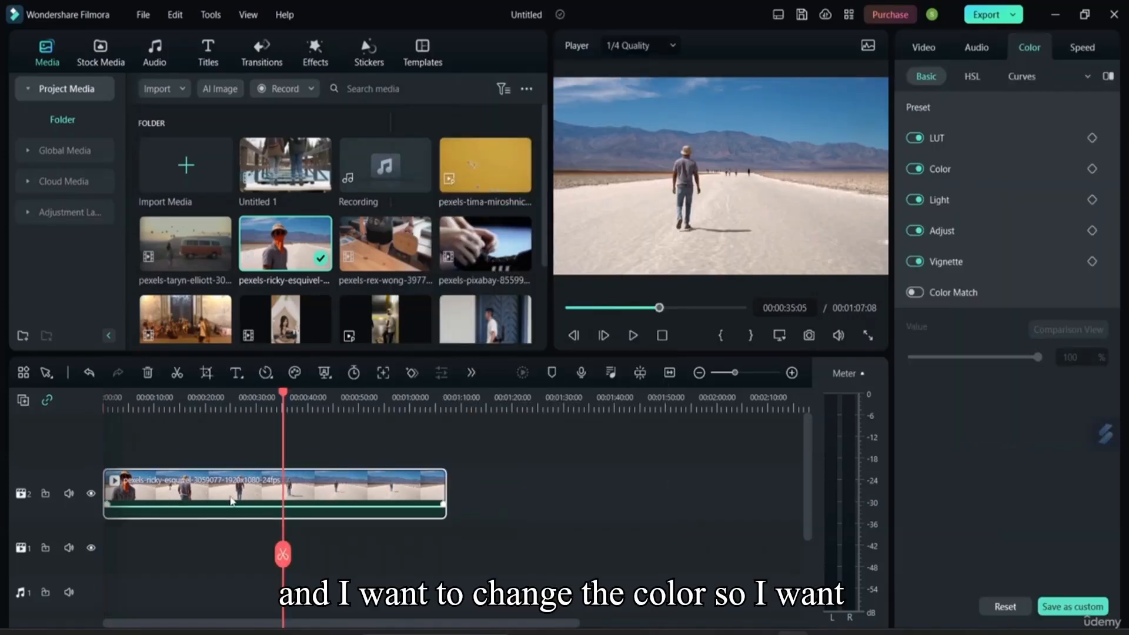
click(952, 137)
click(1086, 183)
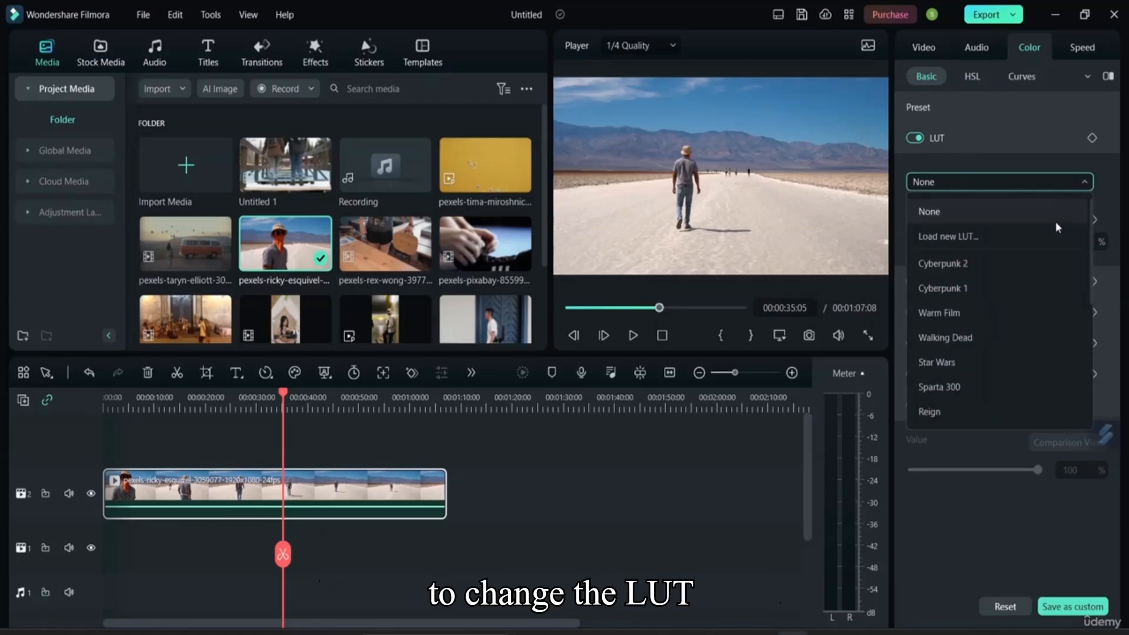
click(991, 264)
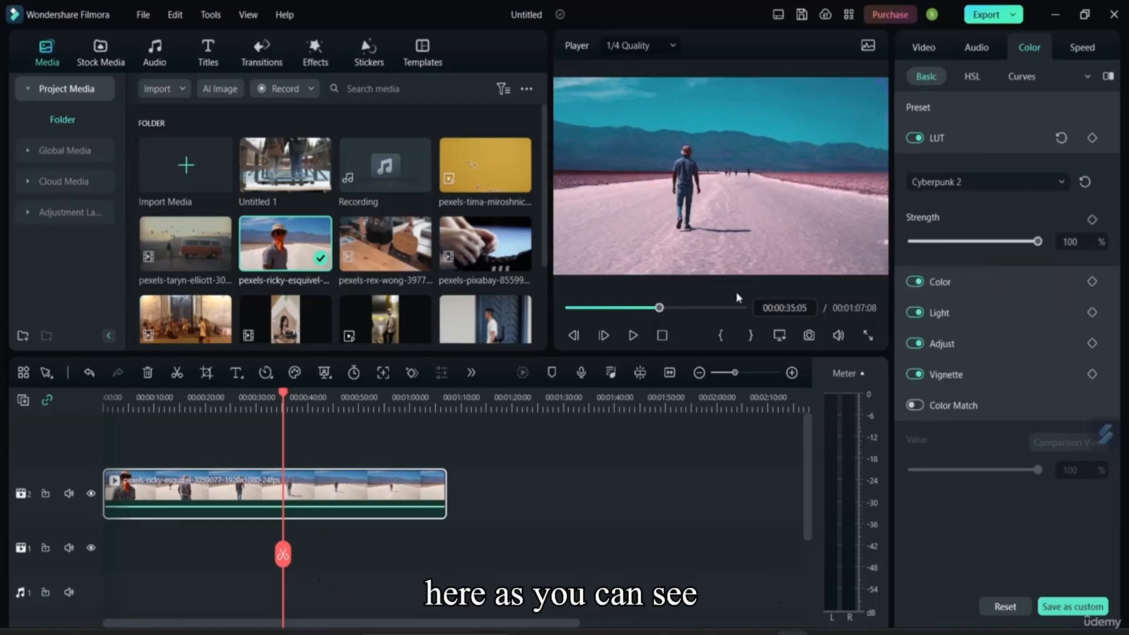
Step: Adjust the desert clip's green range in HSL to hue 56.73, saturation 27.49 and luminance 61.40
click(972, 76)
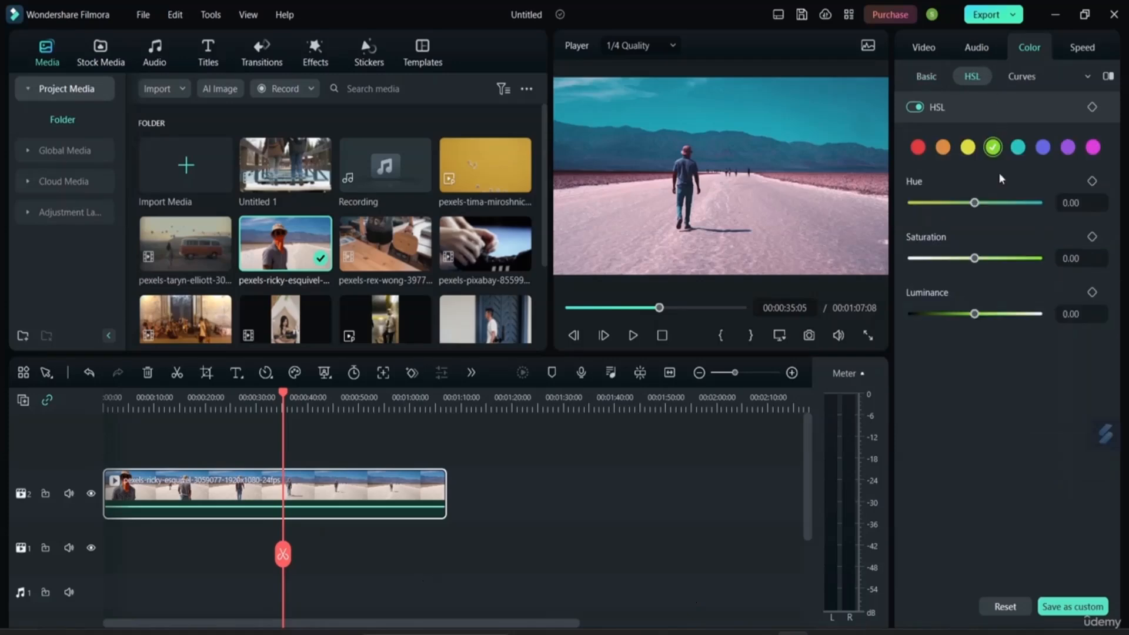
drag(977, 204, 1010, 203)
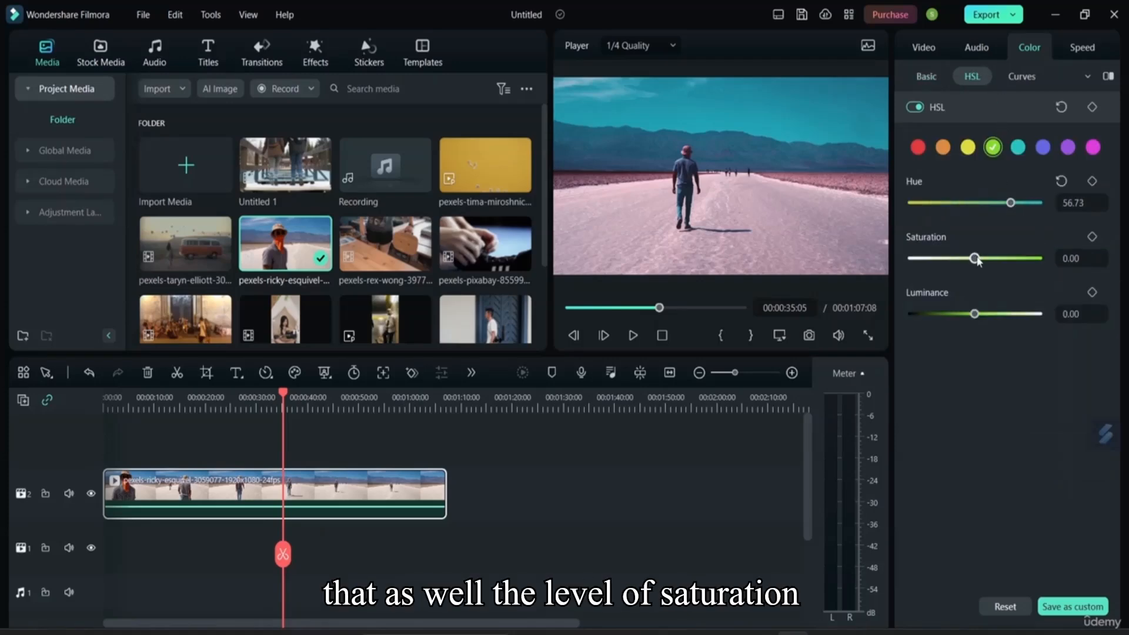
mouse_move(974, 259)
mouse_down()
mouse_move(912, 264)
mouse_move(991, 264)
mouse_up()
drag(974, 315, 1012, 316)
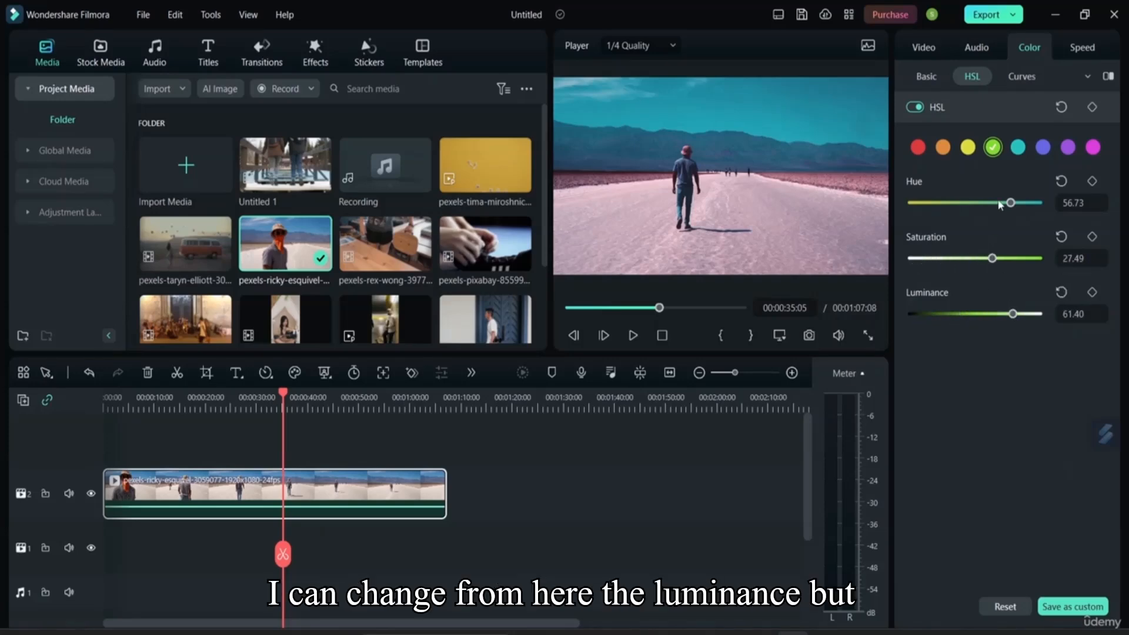
Step: In the desert clip's Curves, add a point near the middle of the red curve and pull the green curve's lower part slightly down
click(1023, 77)
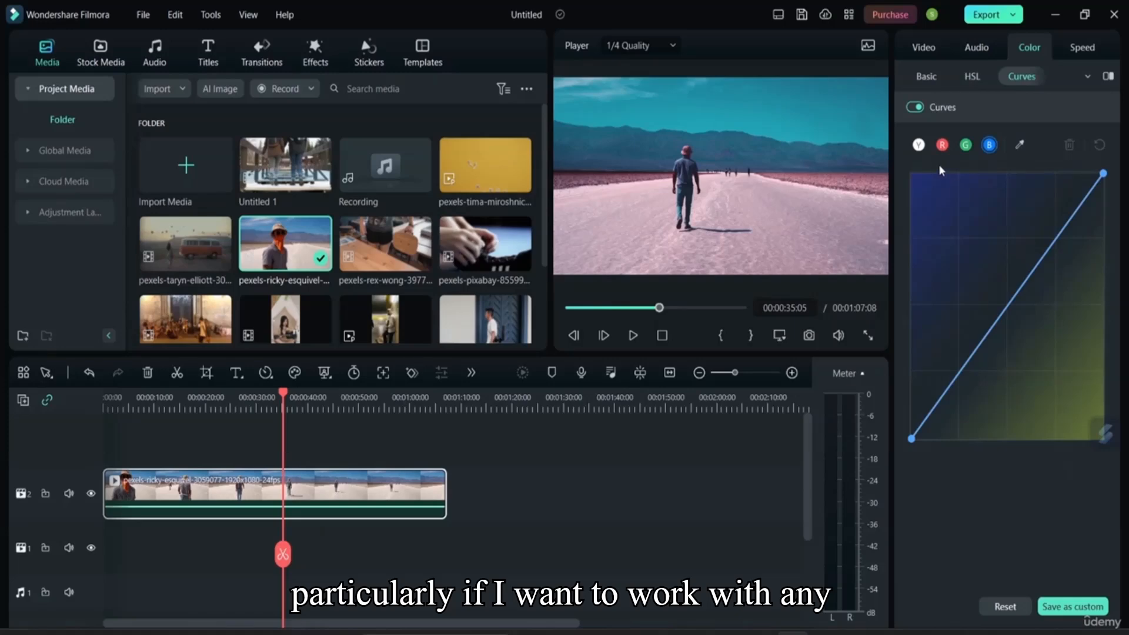
click(941, 145)
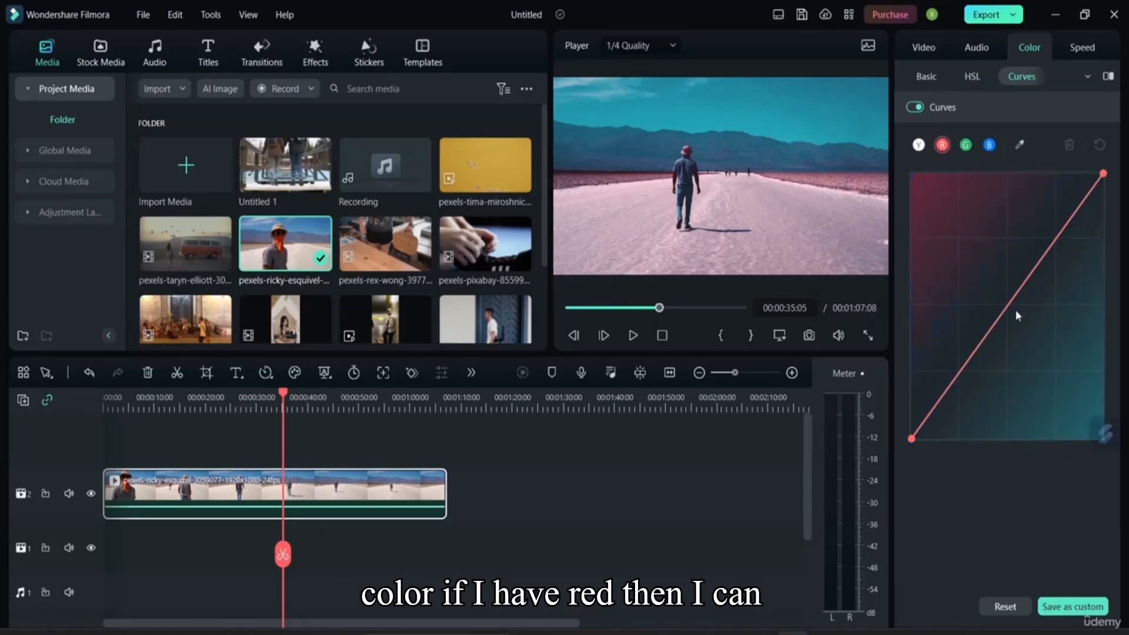
mouse_move(1015, 315)
mouse_down()
mouse_move(924, 230)
mouse_move(1067, 338)
mouse_move(1091, 379)
mouse_move(1001, 312)
mouse_up()
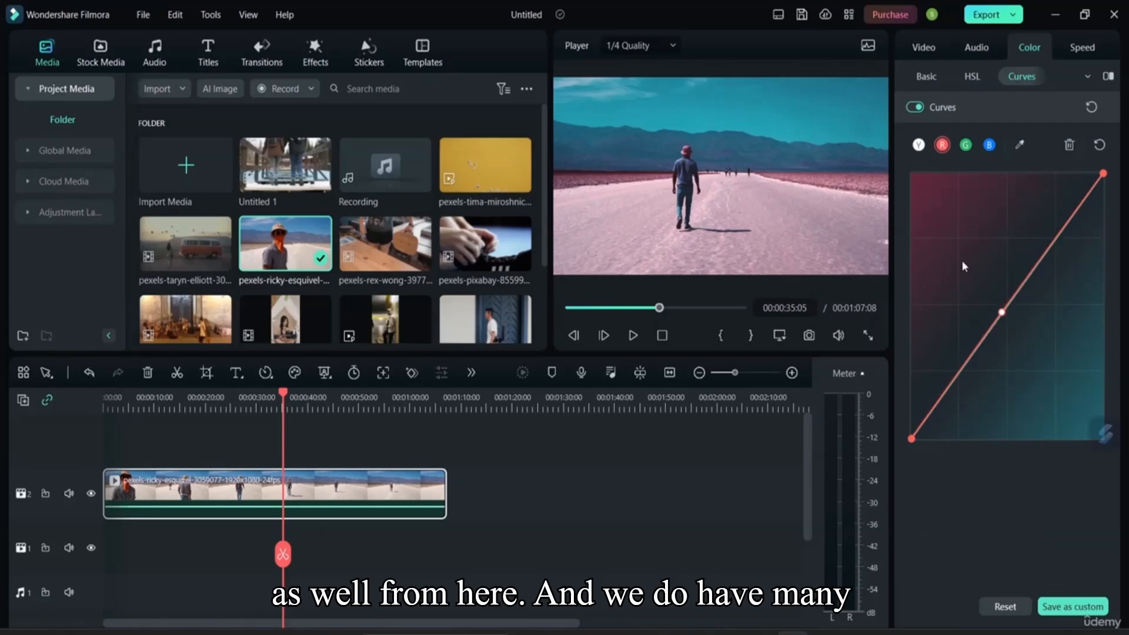
click(964, 146)
drag(1016, 300, 956, 384)
Step: Add a midpoint to the blue curve, sample the sky color with the eyedropper, and reset the blue curve
click(990, 147)
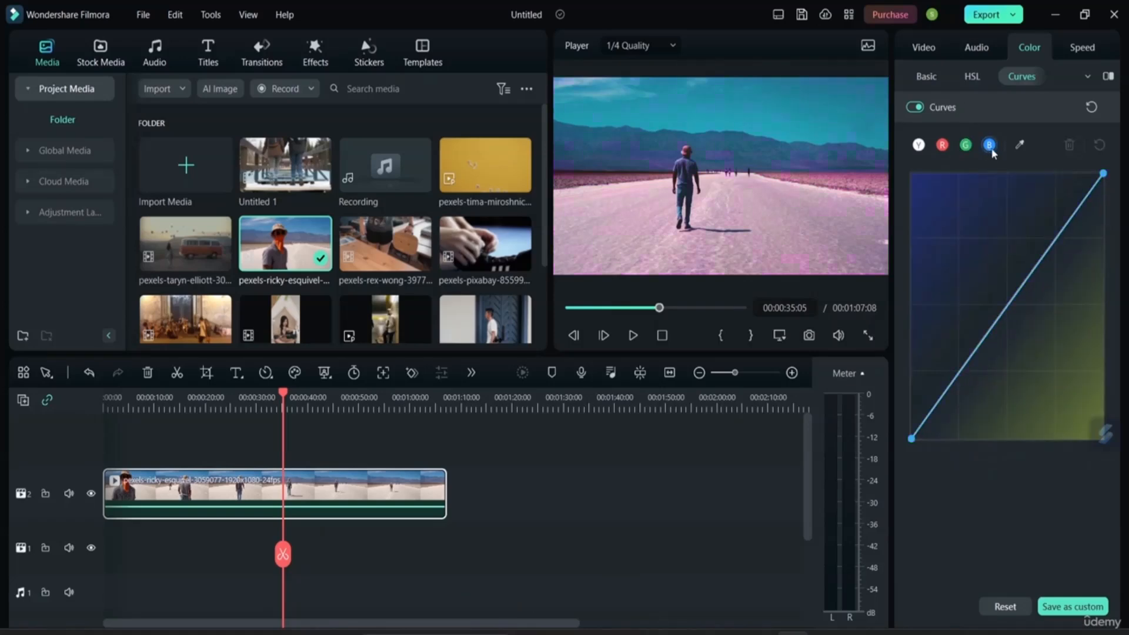
mouse_move(1015, 305)
mouse_down()
mouse_move(953, 227)
mouse_move(1071, 396)
mouse_move(1001, 315)
mouse_up()
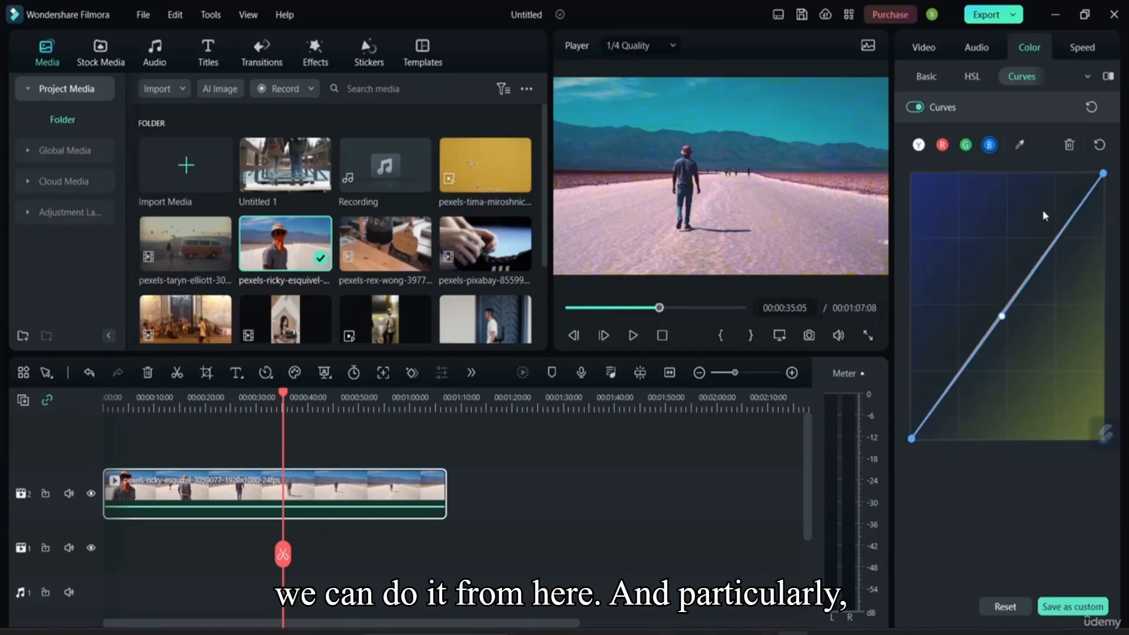
click(1019, 145)
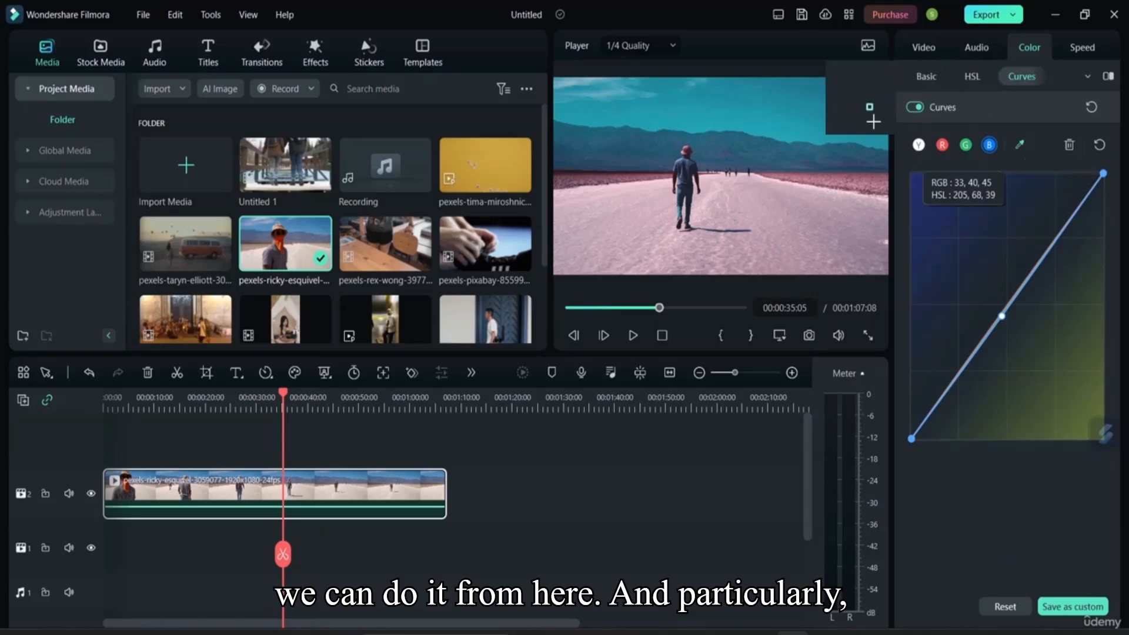
click(827, 115)
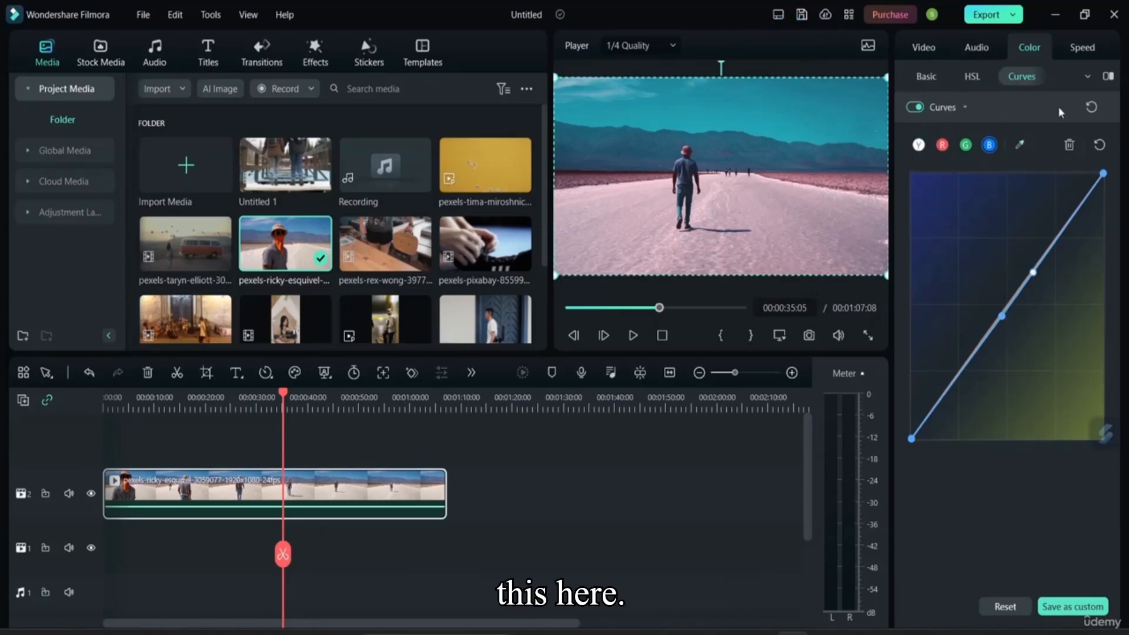
click(1099, 146)
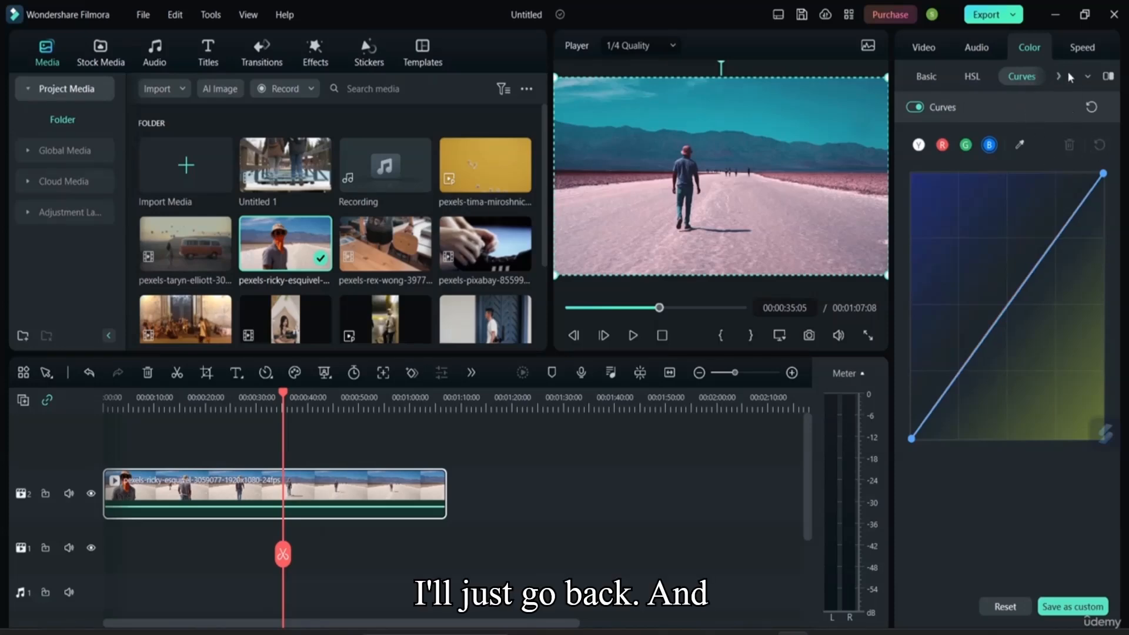
Step: In the desert clip's Color Wheels, raise the Highlights brightness very slightly
click(1057, 76)
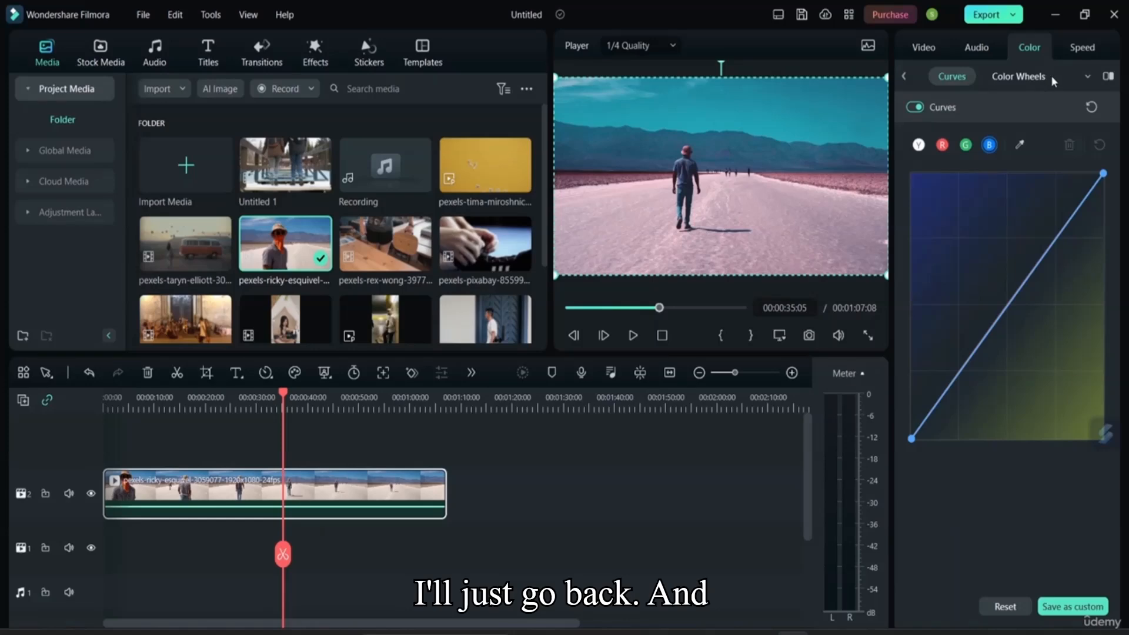
click(1025, 80)
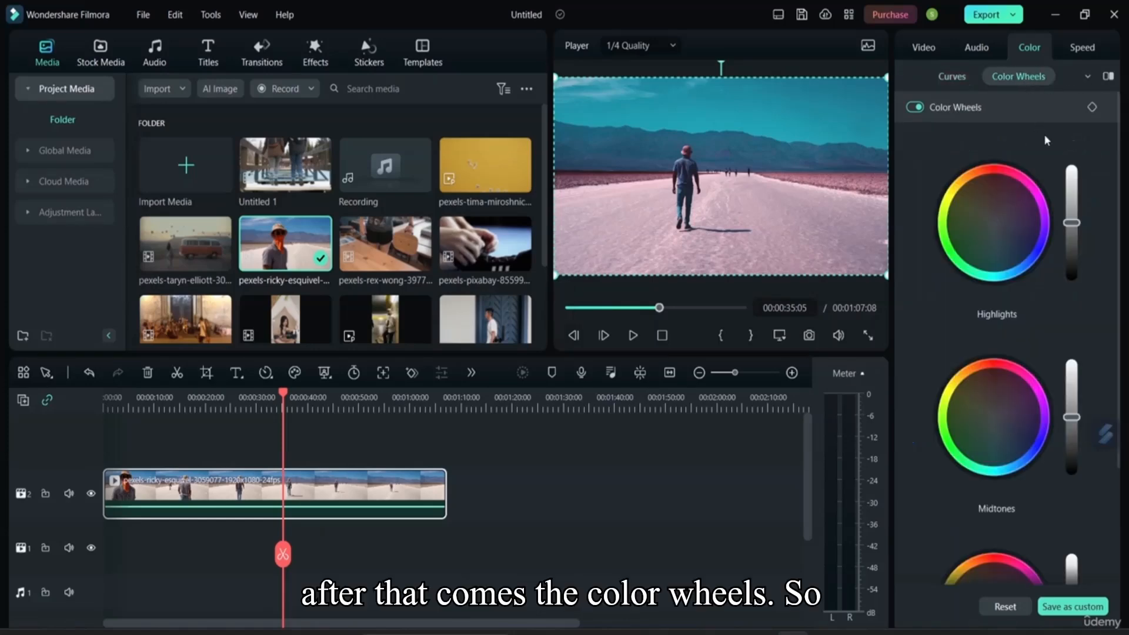
mouse_move(1071, 222)
mouse_down()
mouse_move(1072, 169)
mouse_move(1088, 286)
mouse_move(1072, 220)
mouse_up()
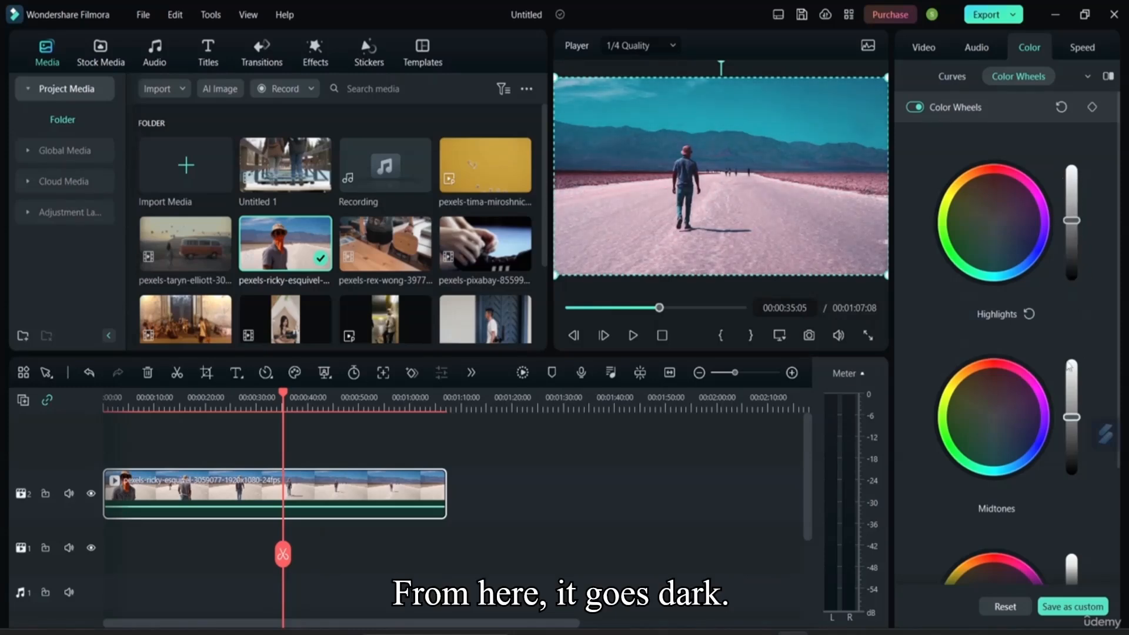
Step: Raise the Shadows brightness moderately and lower the Midtones brightness slightly in the desert clip's Color Wheels
scroll(1058, 361, down, 3)
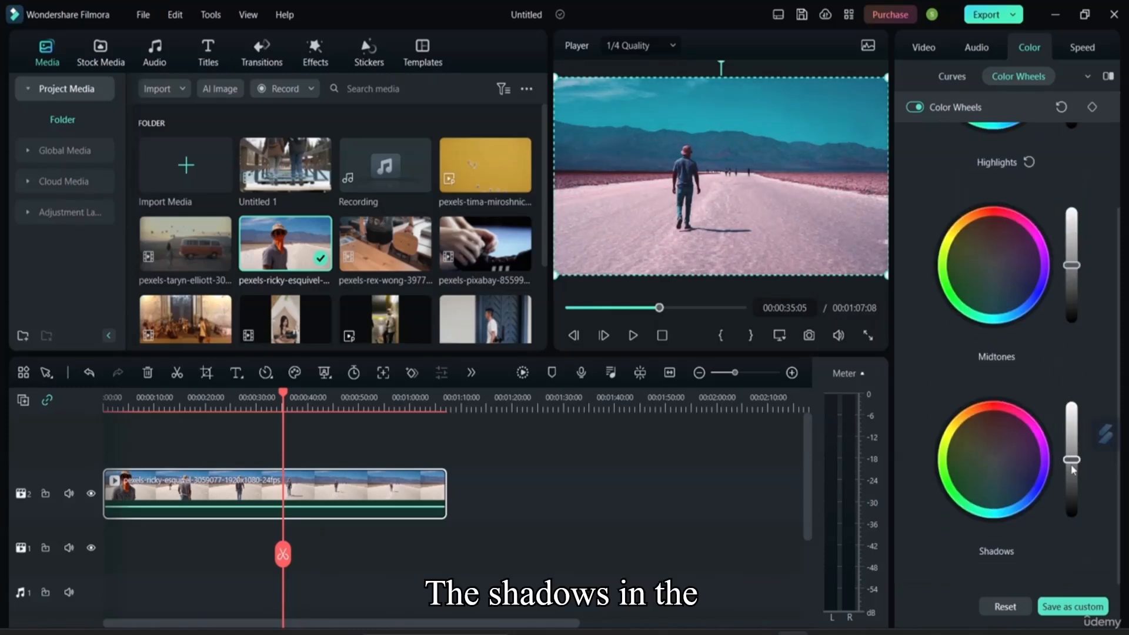
drag(1071, 469, 1073, 445)
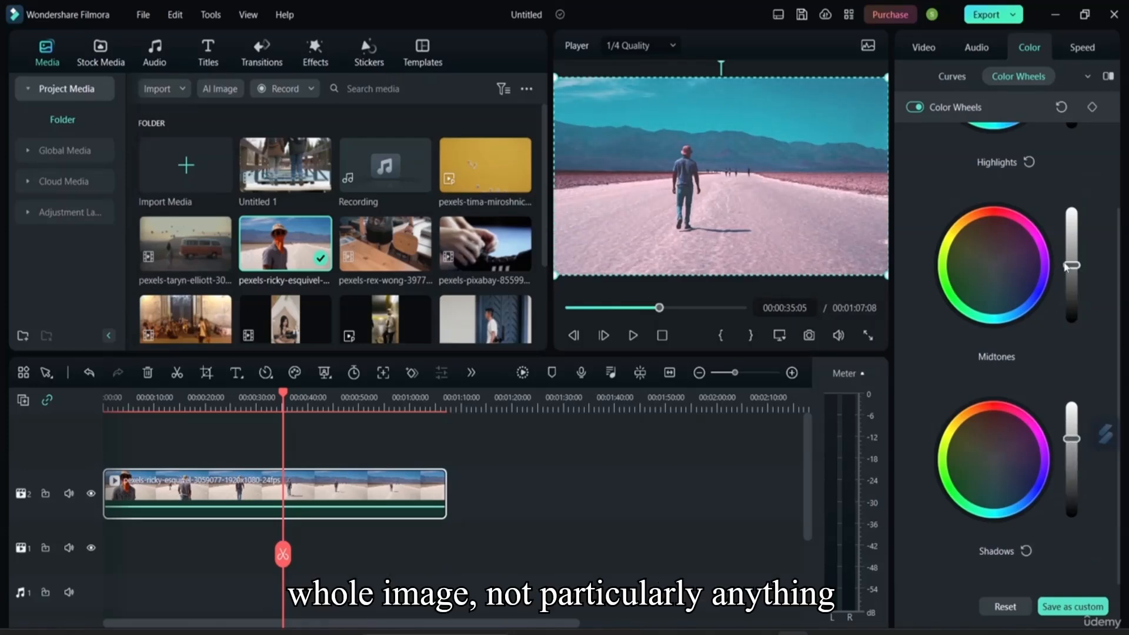
mouse_move(1066, 267)
mouse_down()
mouse_move(1078, 309)
mouse_move(1073, 277)
mouse_up()
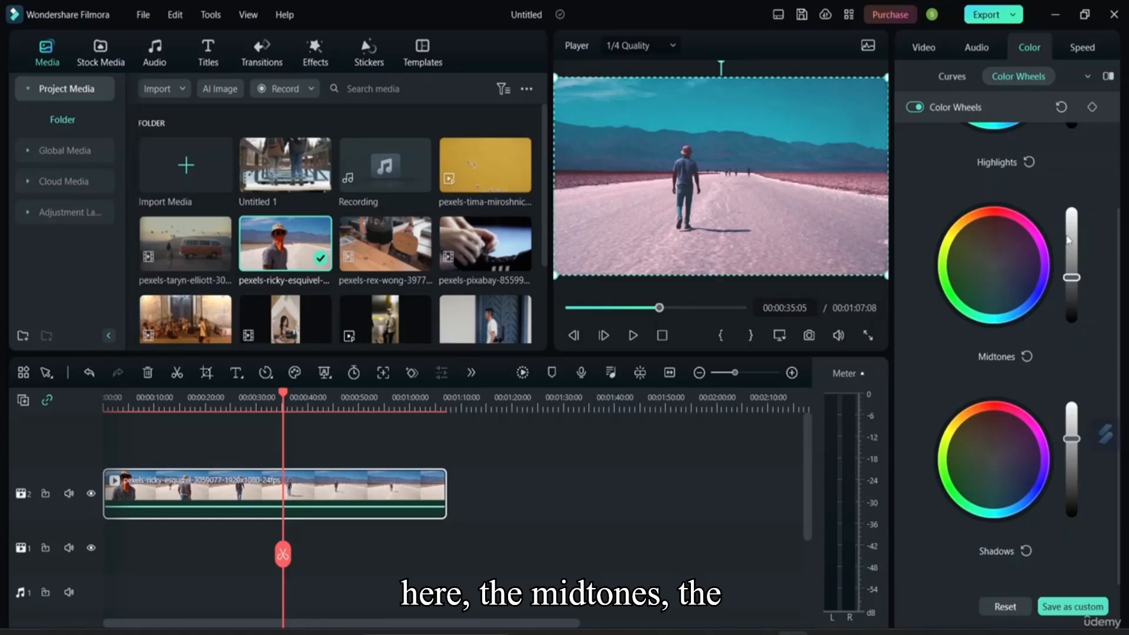
Step: Raise the Highlights brightness further, to moderately above the middle of its range
scroll(1071, 216, up, 2)
mouse_move(1069, 164)
mouse_down()
mouse_move(1070, 202)
mouse_move(1067, 149)
mouse_up()
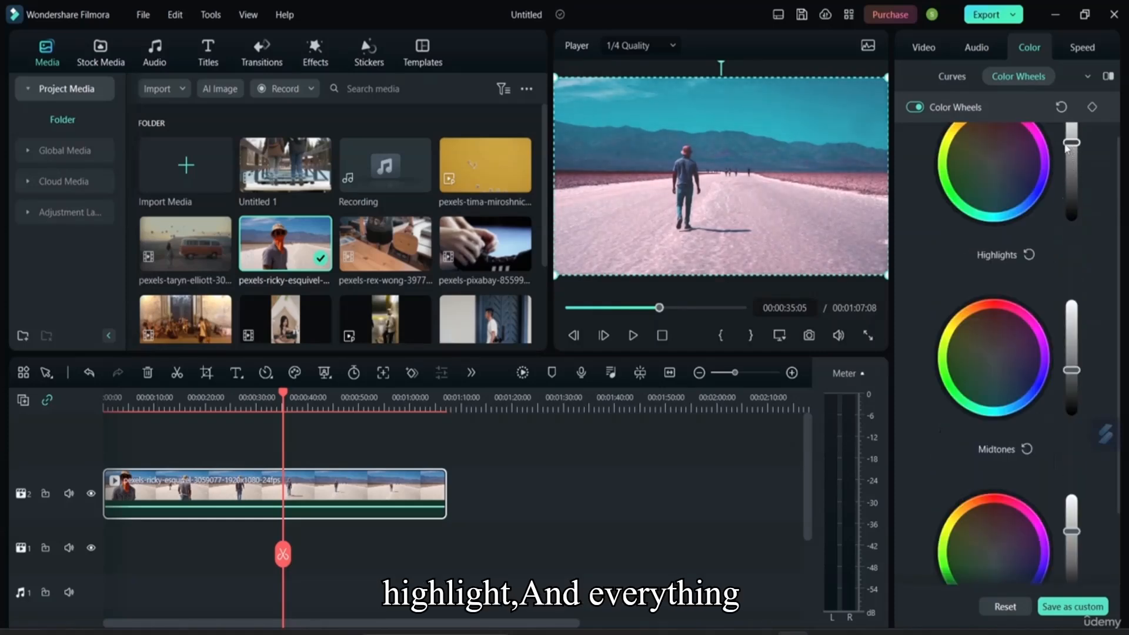
scroll(1035, 200, up, 1)
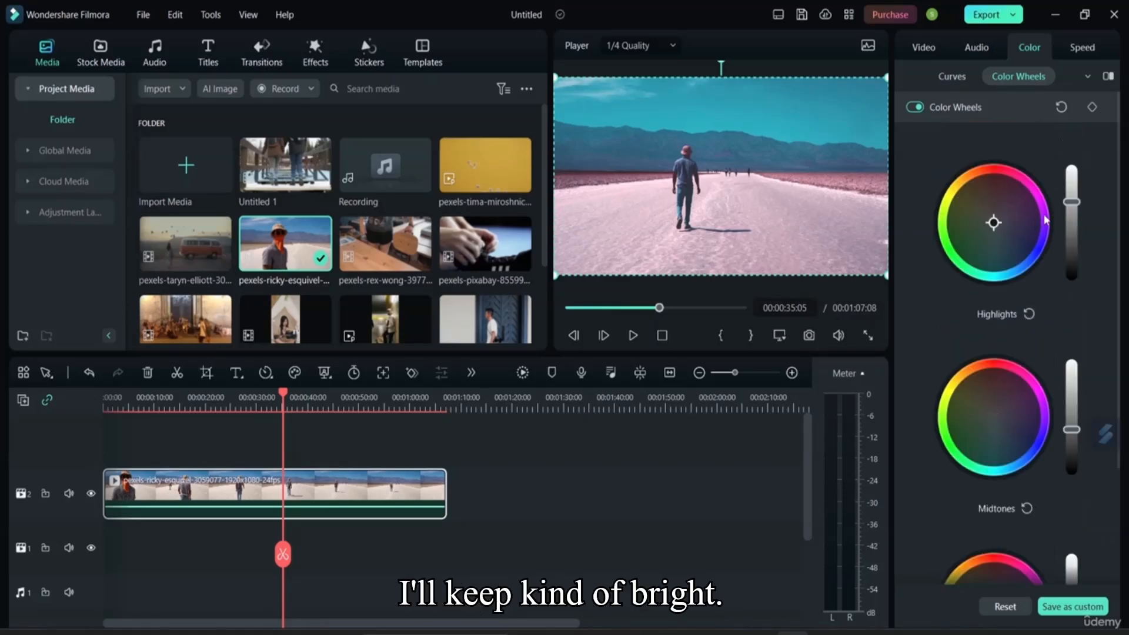
Step: Compare the desert clip before and after grading in Side-by-Side View, and toggle the comparison off, on and off again
click(1082, 76)
click(1082, 75)
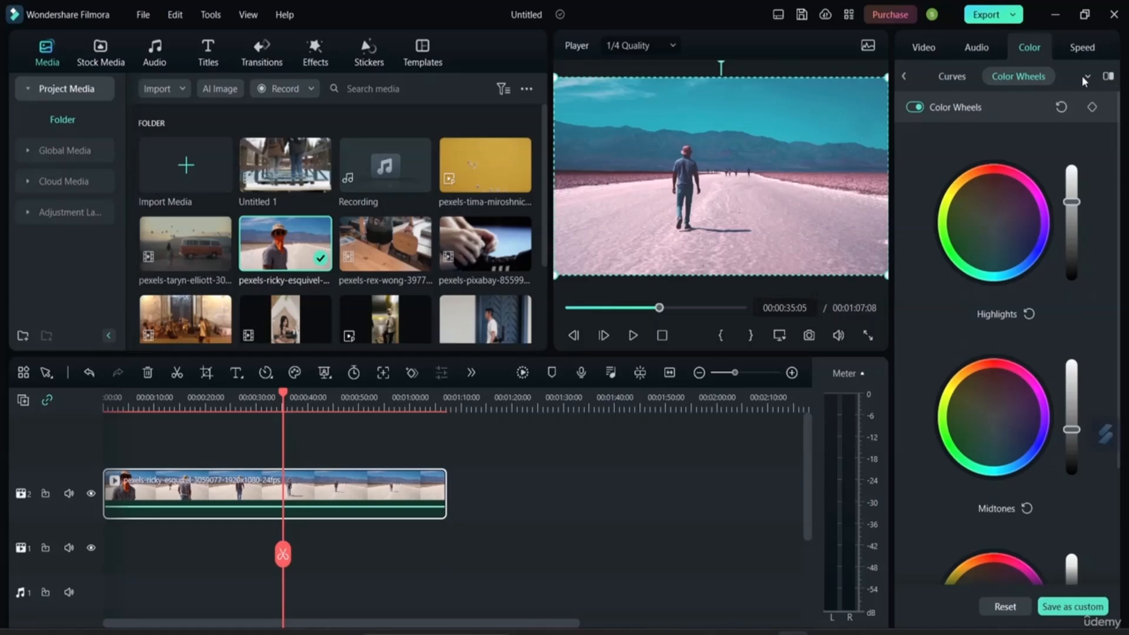
click(1084, 77)
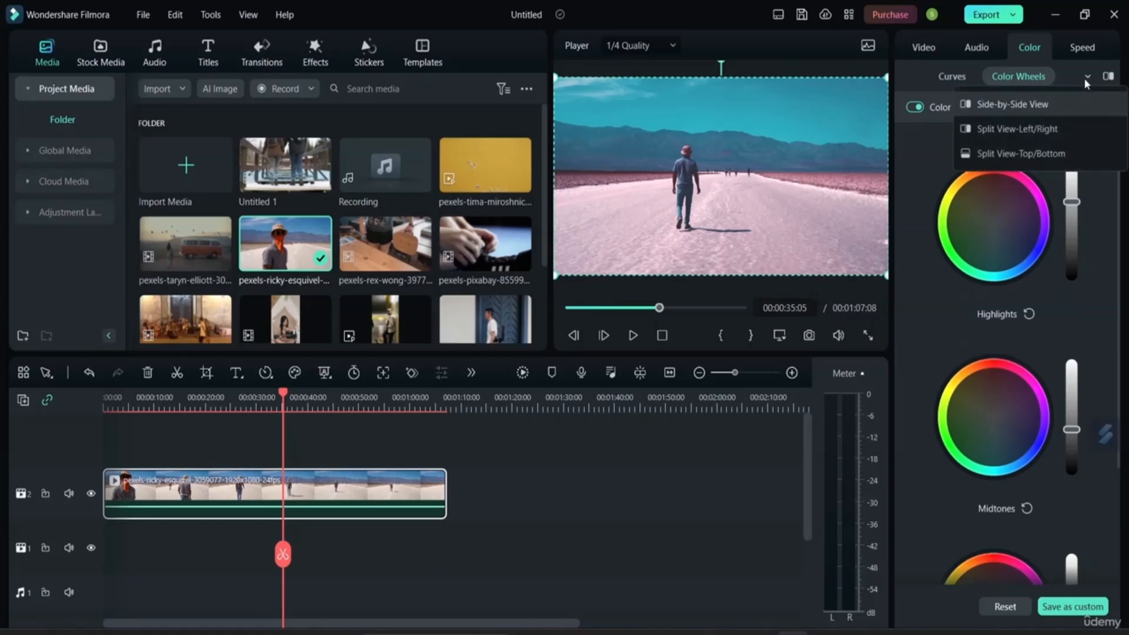
click(984, 106)
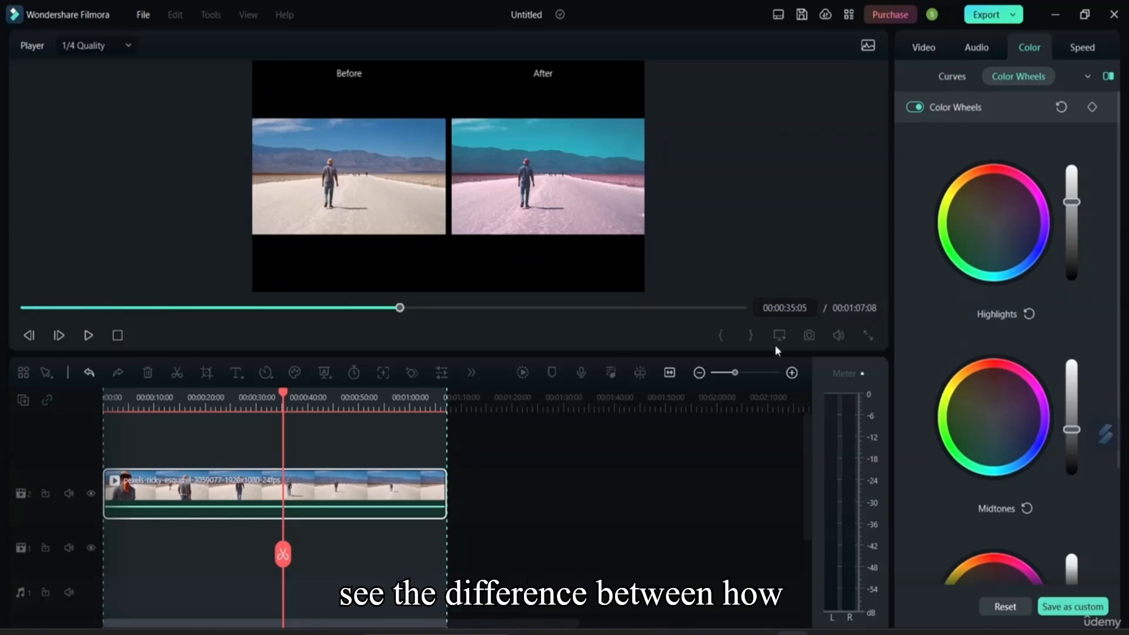
click(1108, 76)
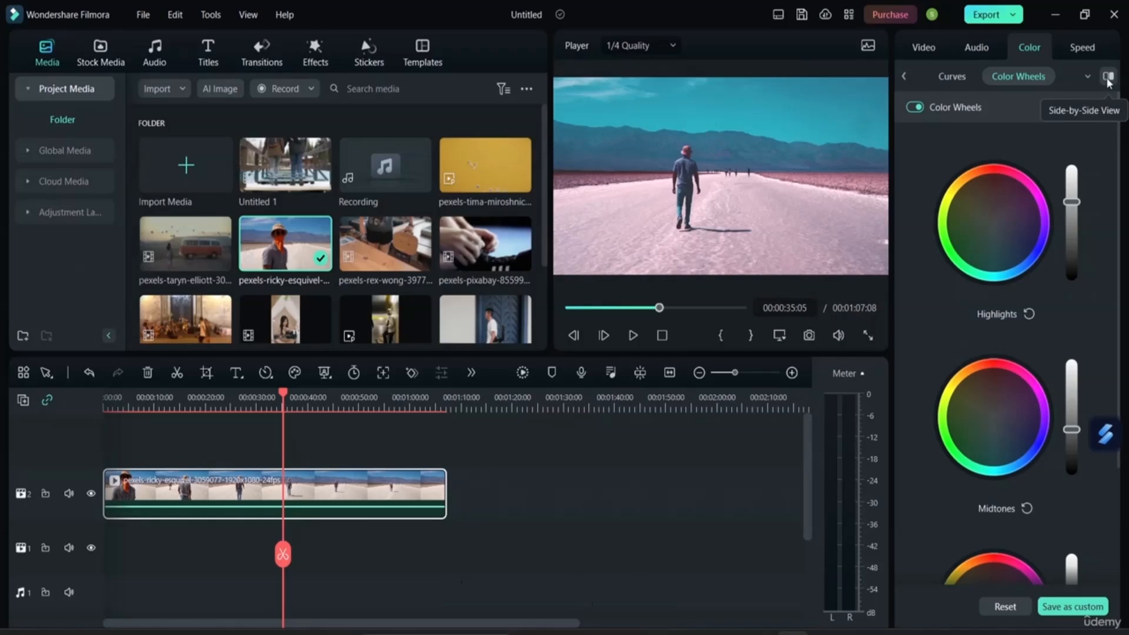
click(1108, 77)
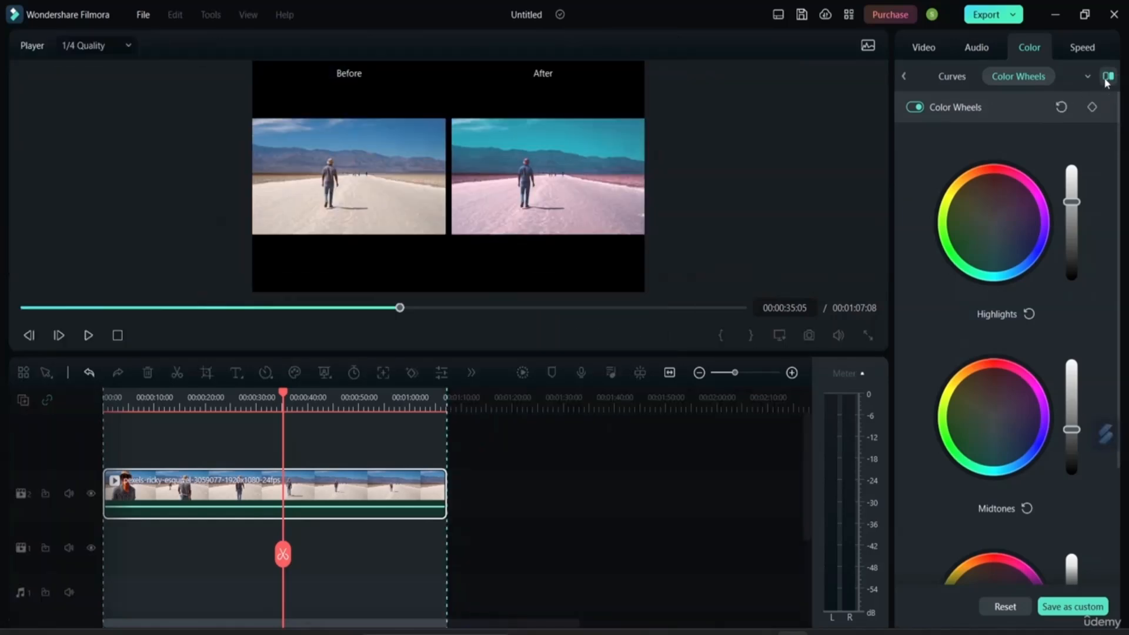
click(1108, 78)
Step: Compare the original and graded desert clip in Split View-Left/Right and in Split View-Top/Bottom
click(1088, 79)
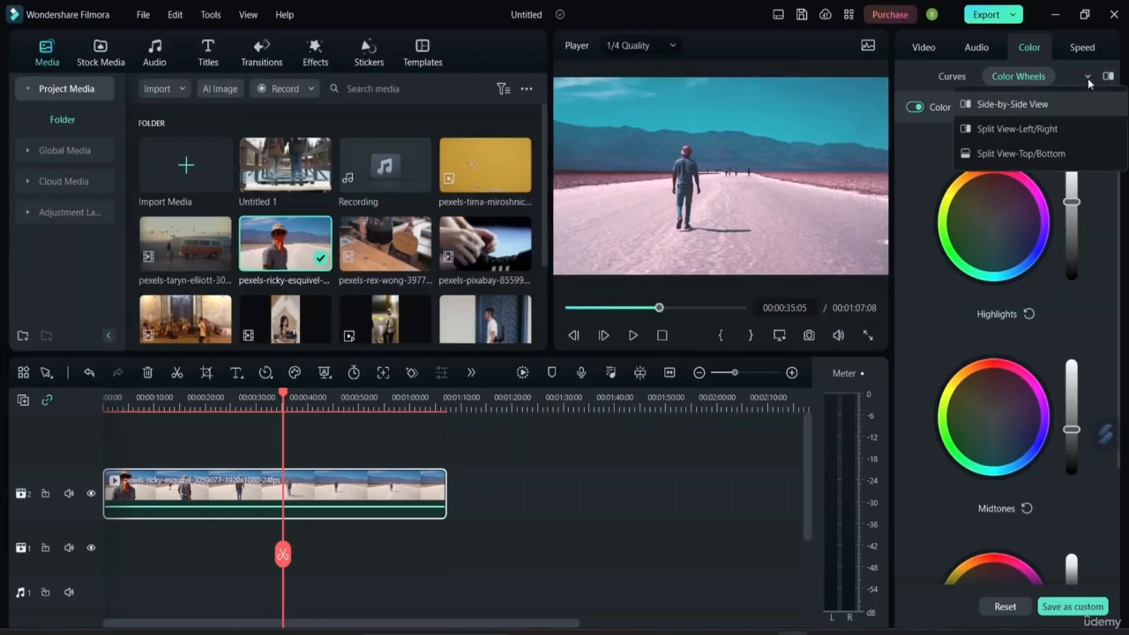
click(1051, 130)
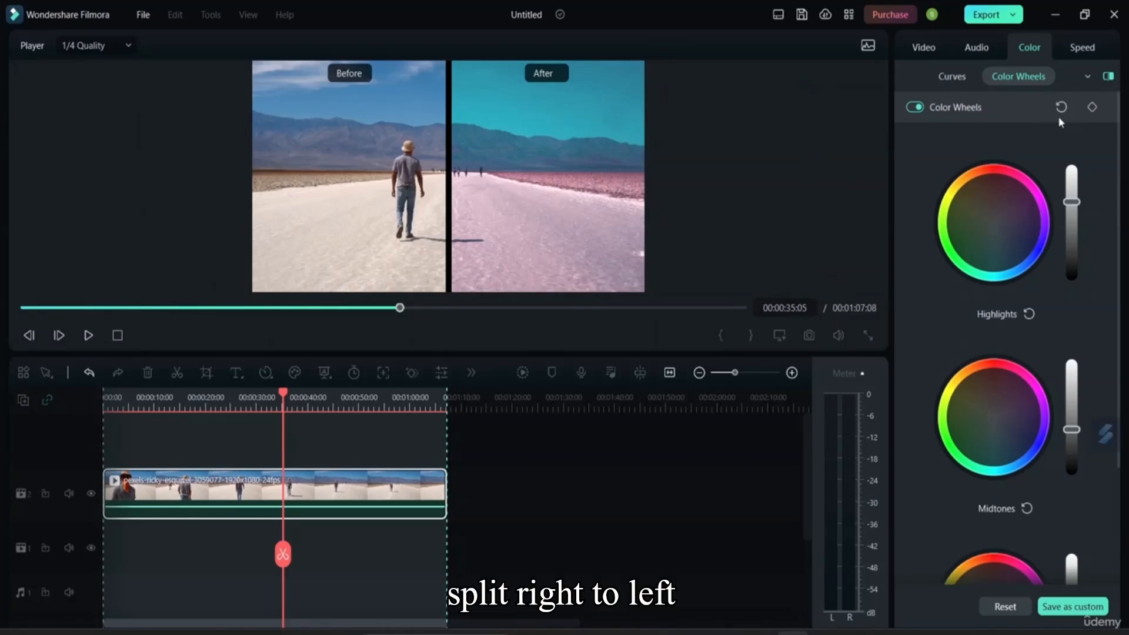
click(1088, 77)
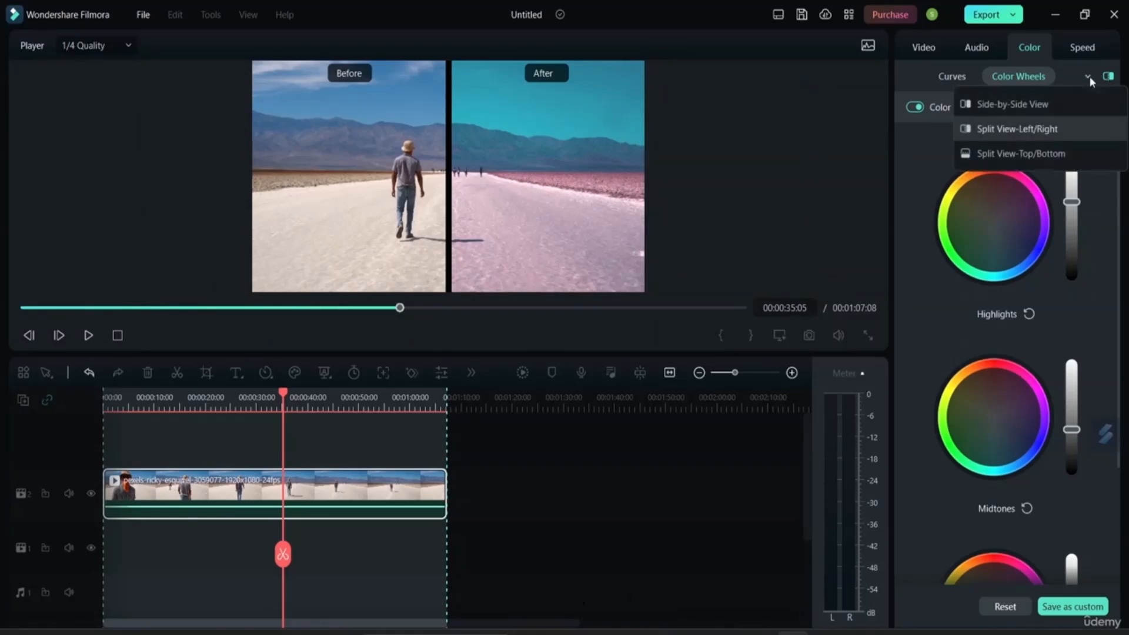
click(1053, 147)
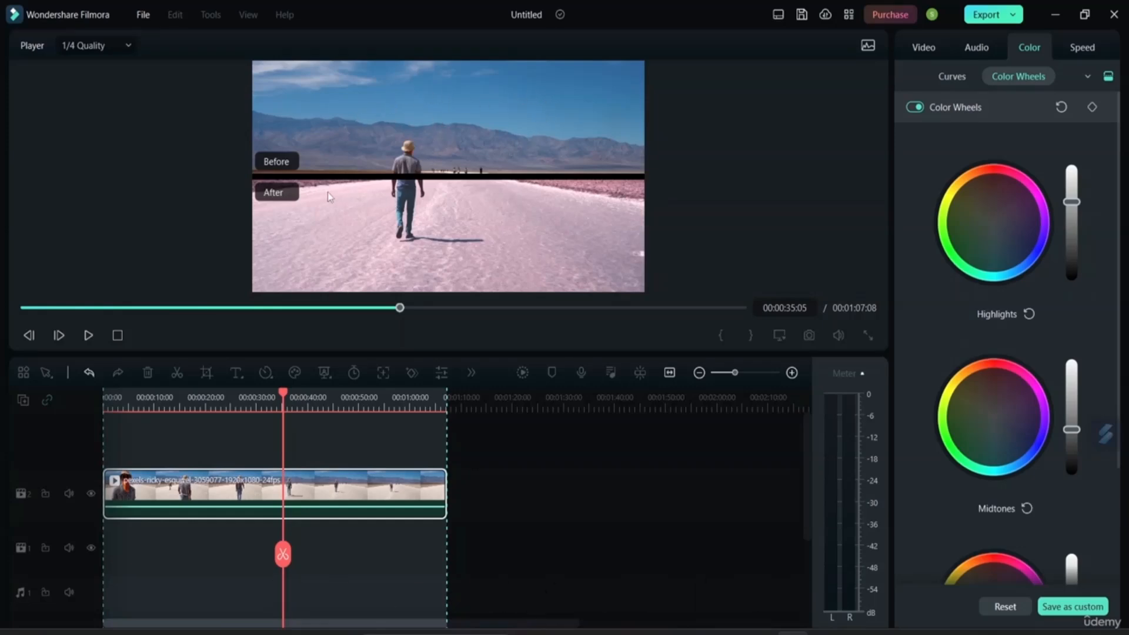
Step: Return the before/after comparison to Side-by-Side View and show the desert clip's Basic color settings
click(1087, 76)
click(1047, 102)
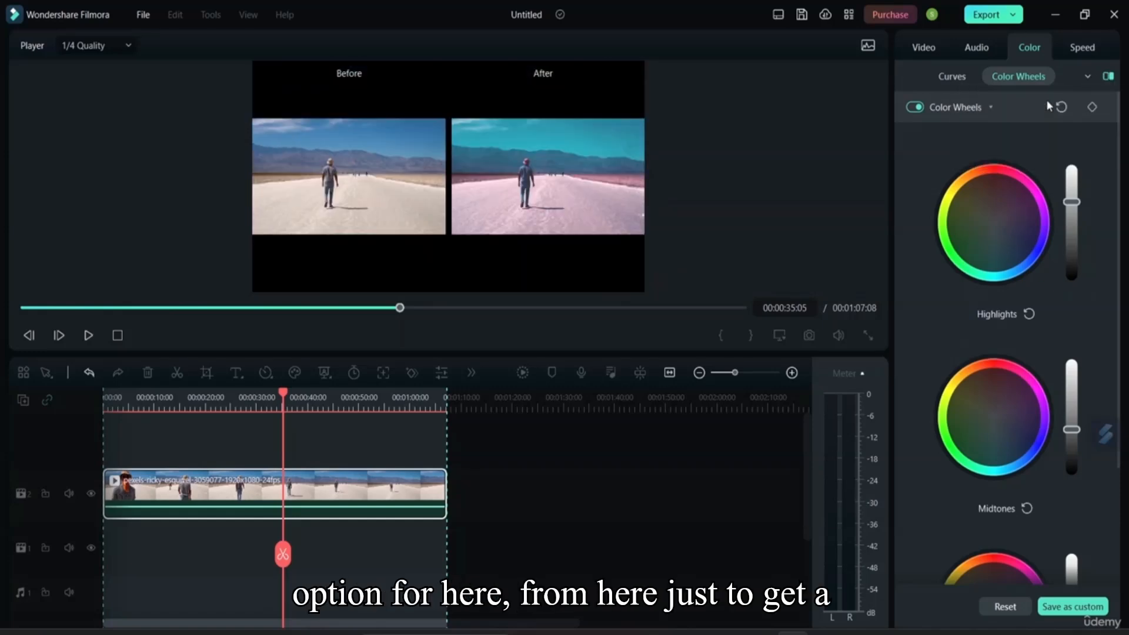
click(1088, 76)
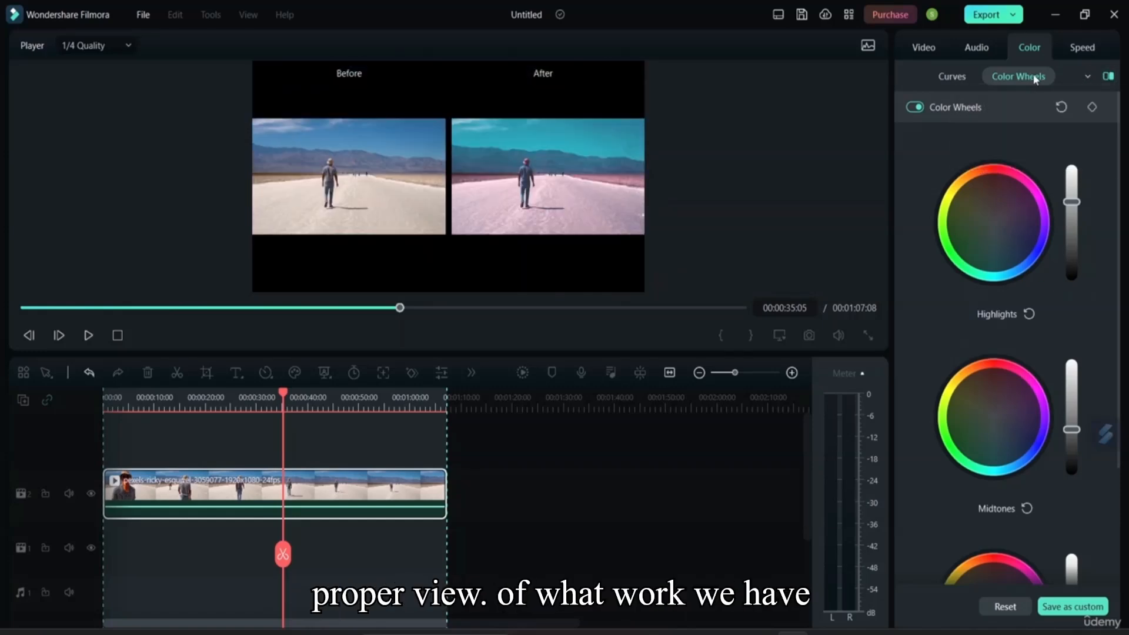
click(955, 79)
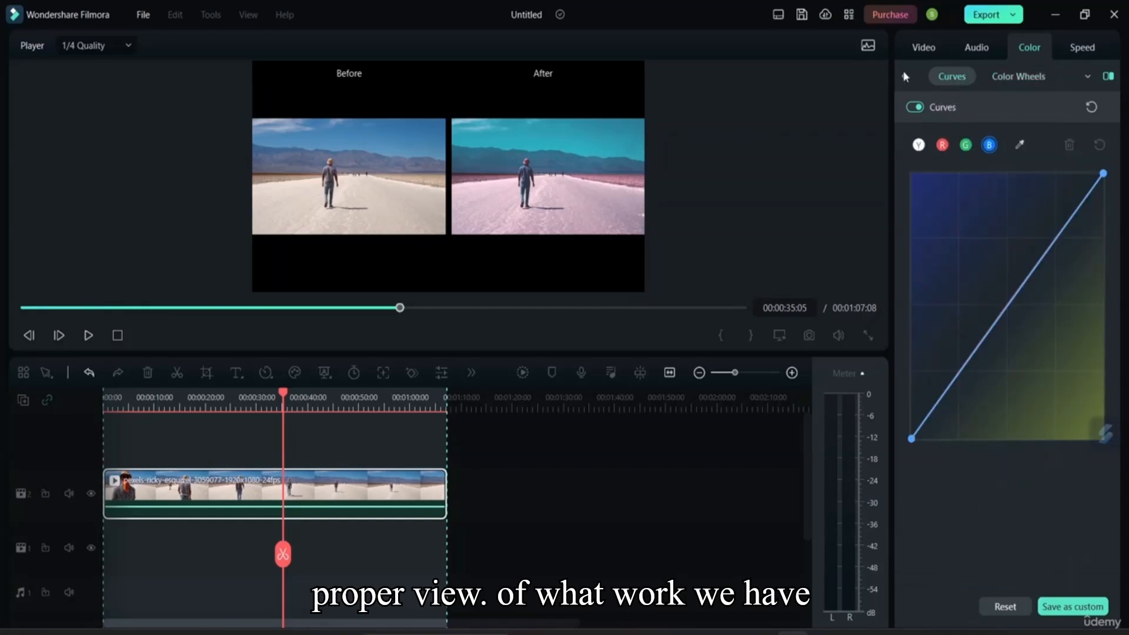
click(906, 74)
click(929, 76)
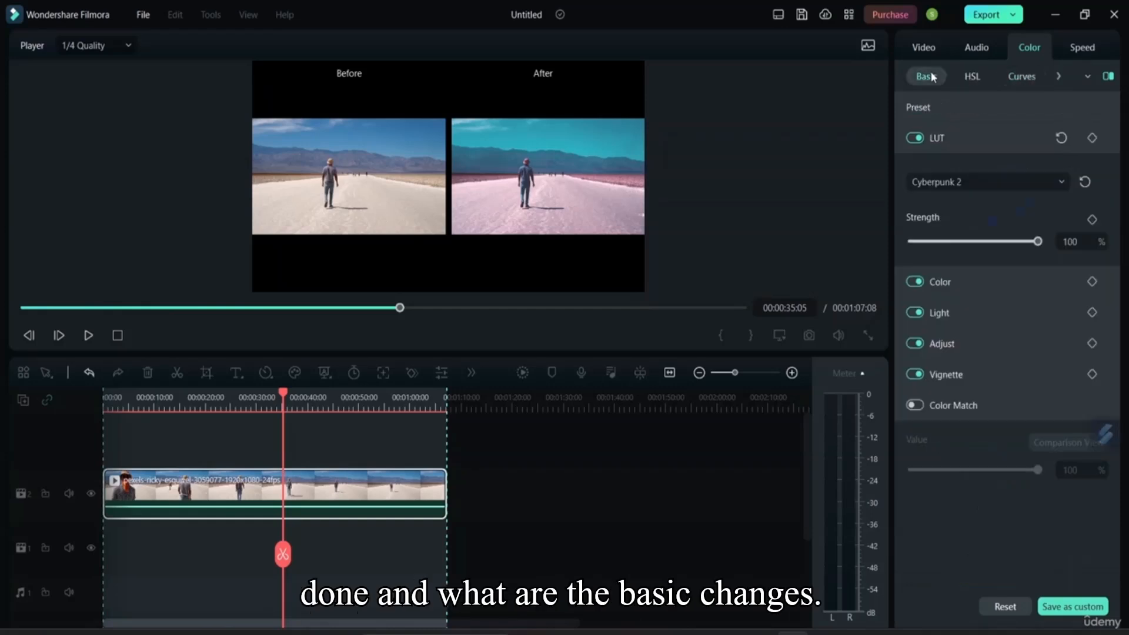